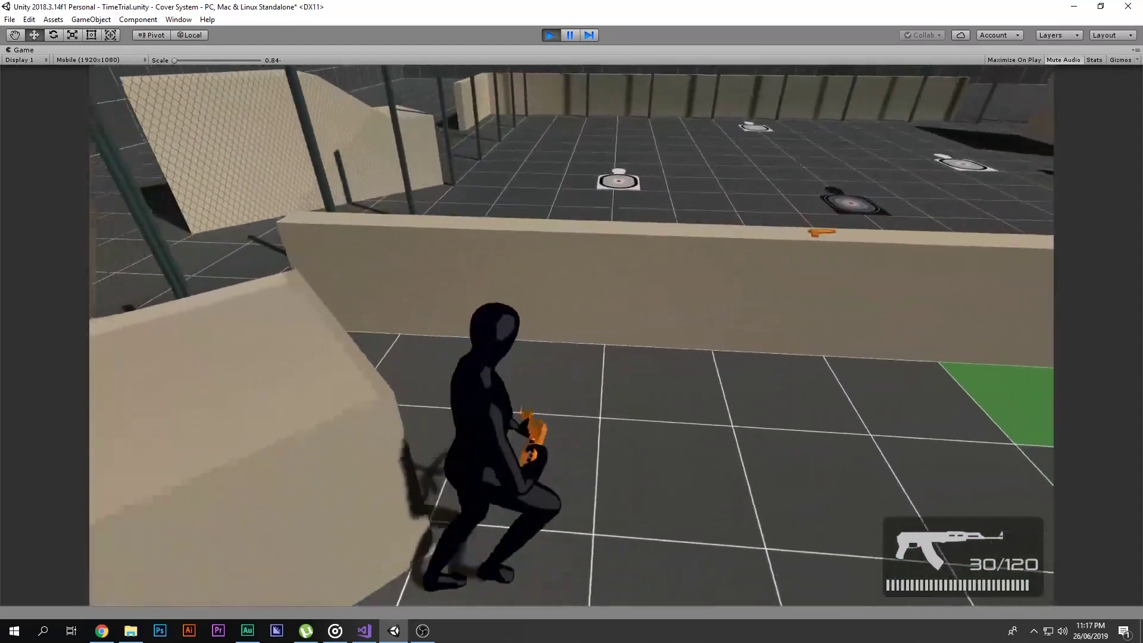
Play-test the cover system by moving the character along the low wall into the time trial area and aiming the AK.
key("w")
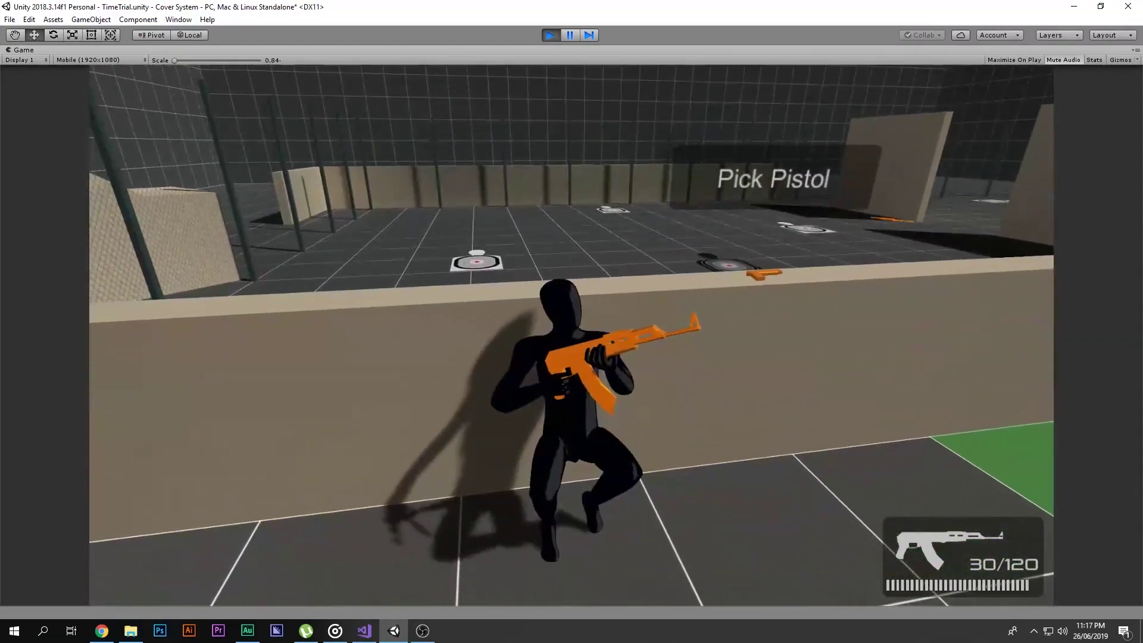
key("d")
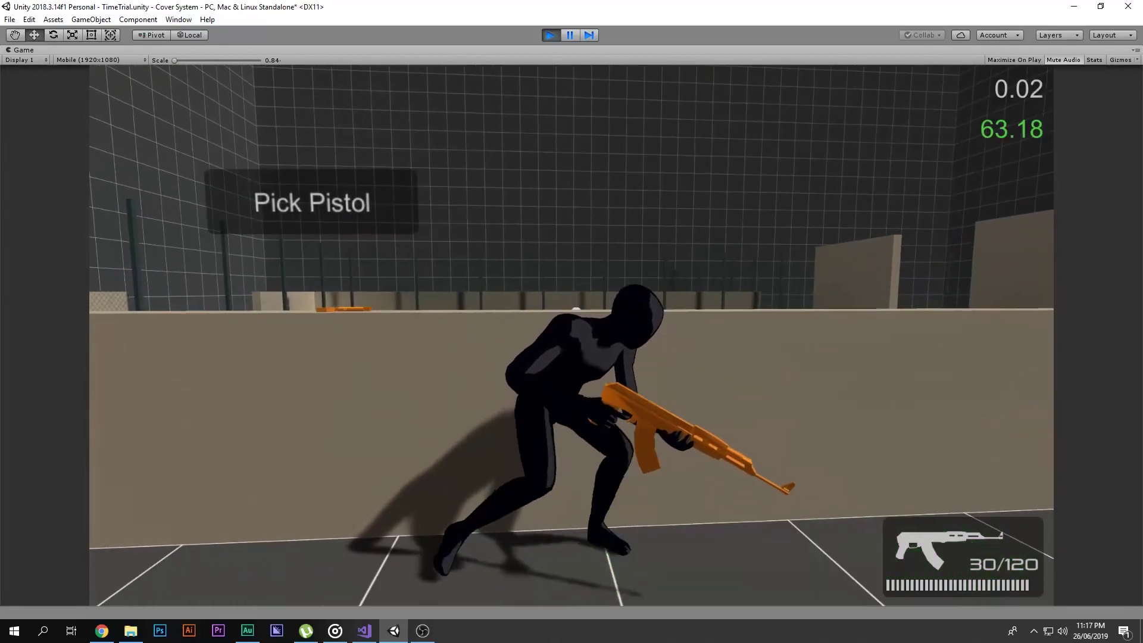
right_click(571, 337)
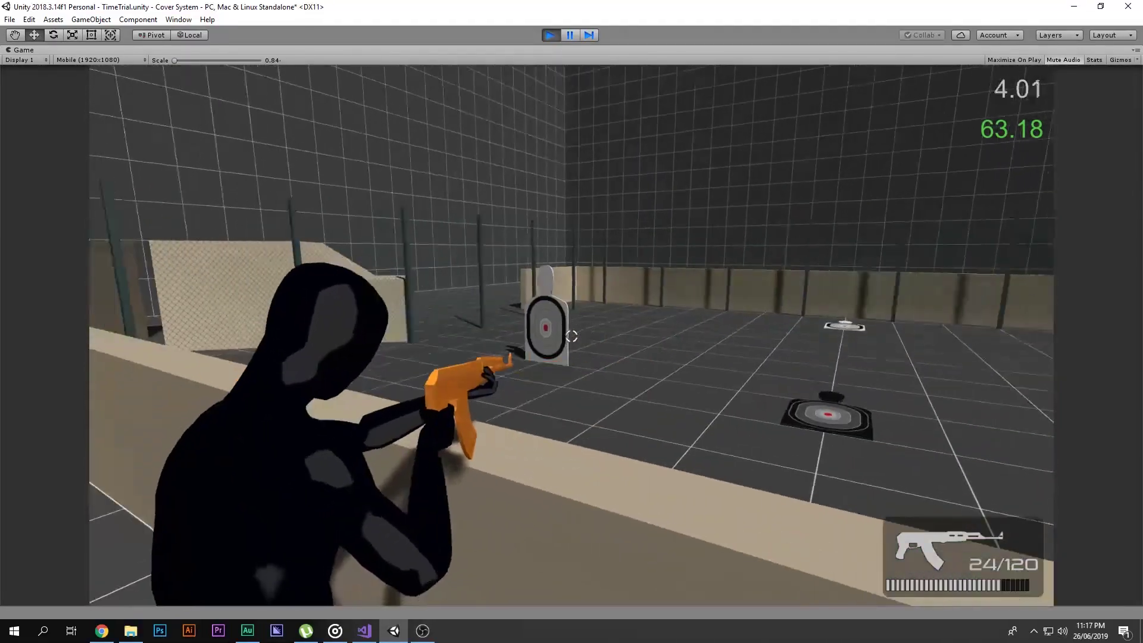
Fire the AK over the low wall at the pop-up targets in the shooting range.
left_click(571, 336)
left_click(572, 337)
left_click(571, 336)
left_click(572, 336)
left_click(571, 335)
left_click(571, 335)
left_click(571, 335)
left_click(571, 335)
left_click(571, 335)
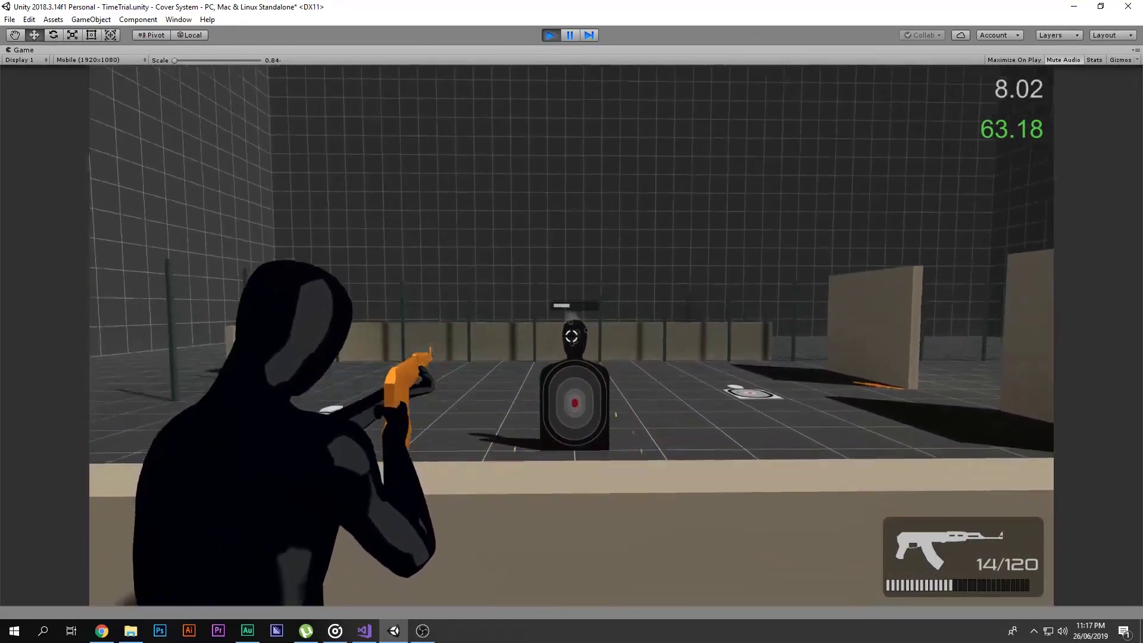
left_click(571, 336)
left_click(571, 337)
left_click(571, 336)
left_click(572, 336)
Walk the character along the low wall, pick up the pistol lying on it and take cover.
key("w")
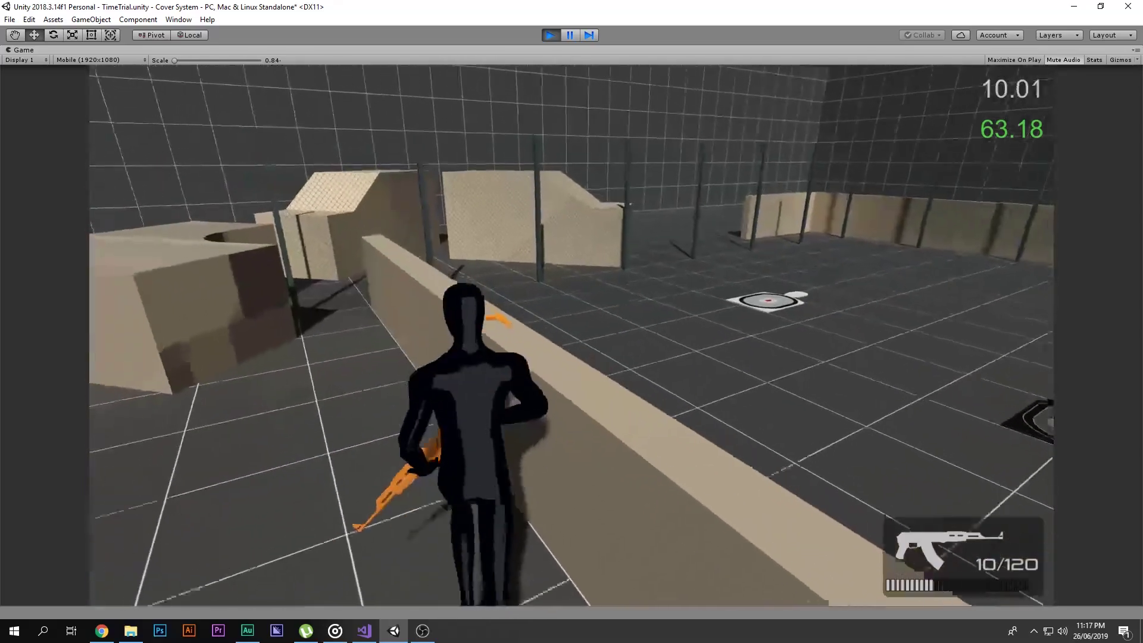
key("e")
key("c")
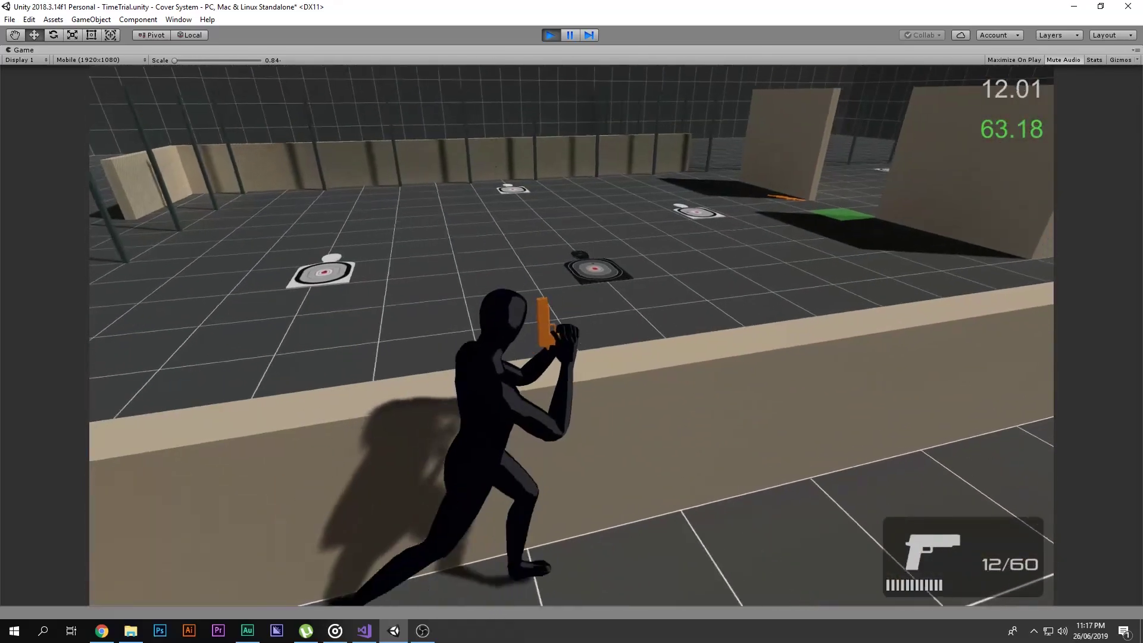
Move the character along the wall in cover while switching between the AK and the pistol, ending with both weapons holstered.
key("w")
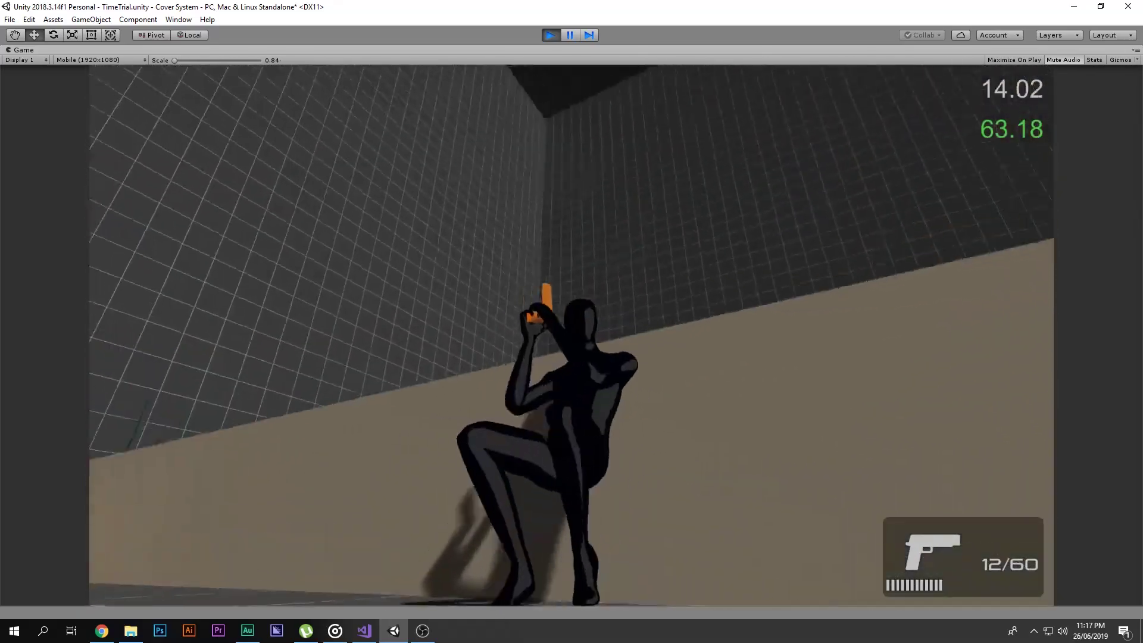
key("d")
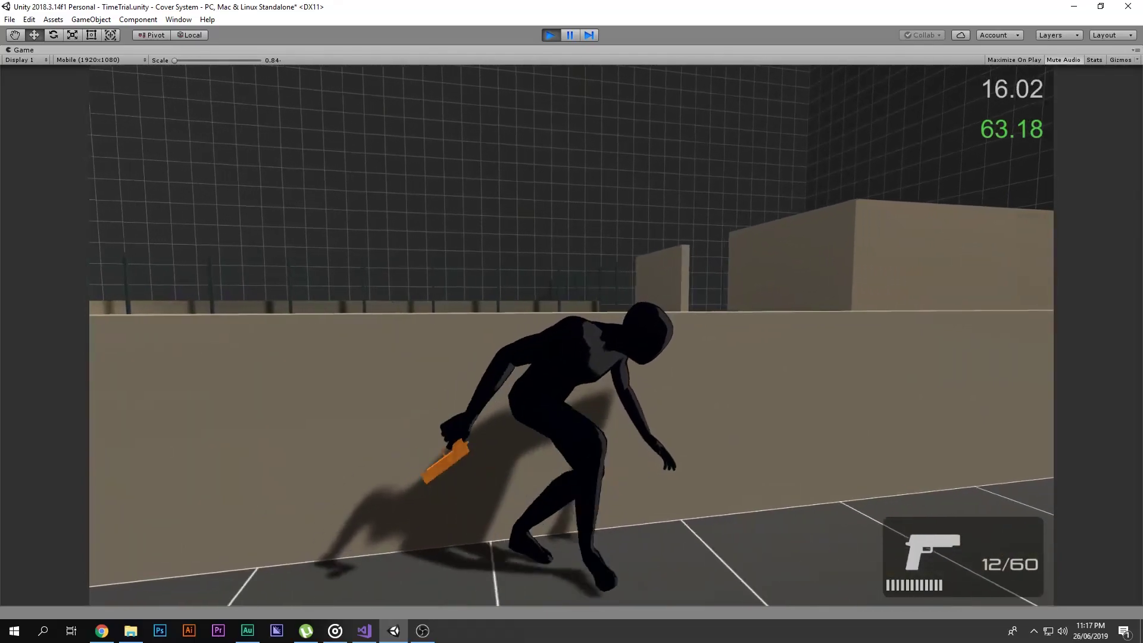
key("1")
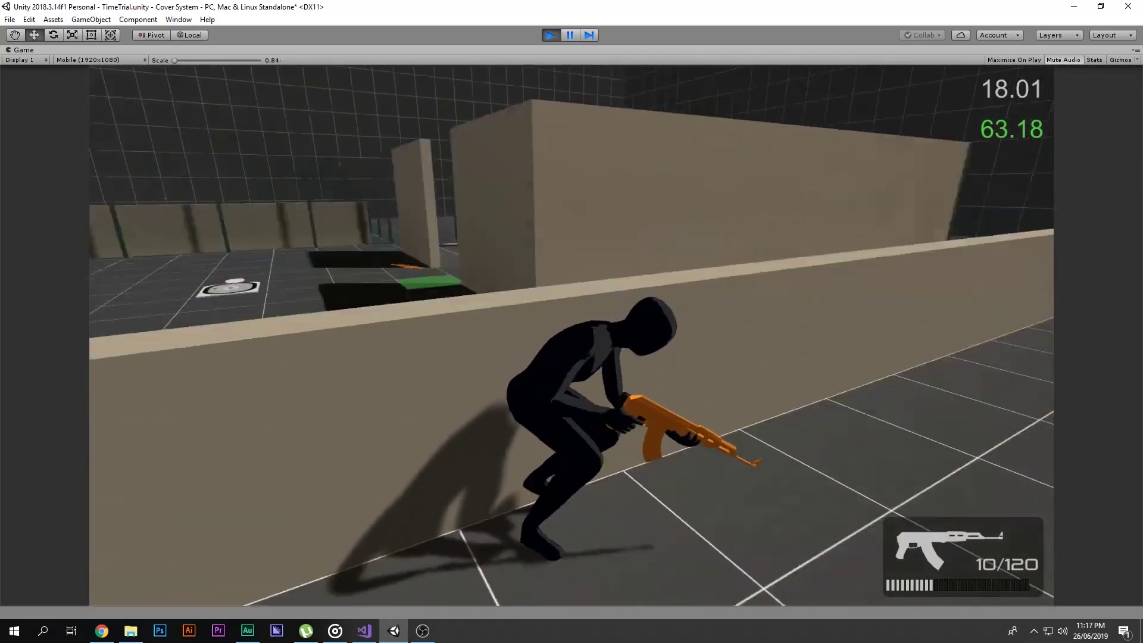
key("2")
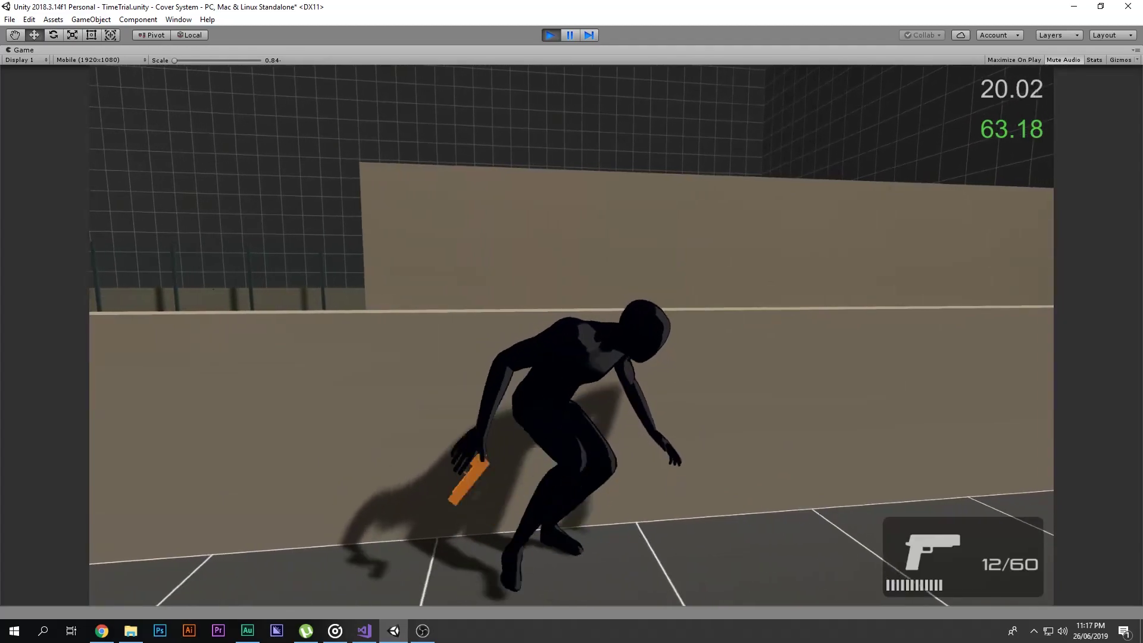
key("1")
key("1")
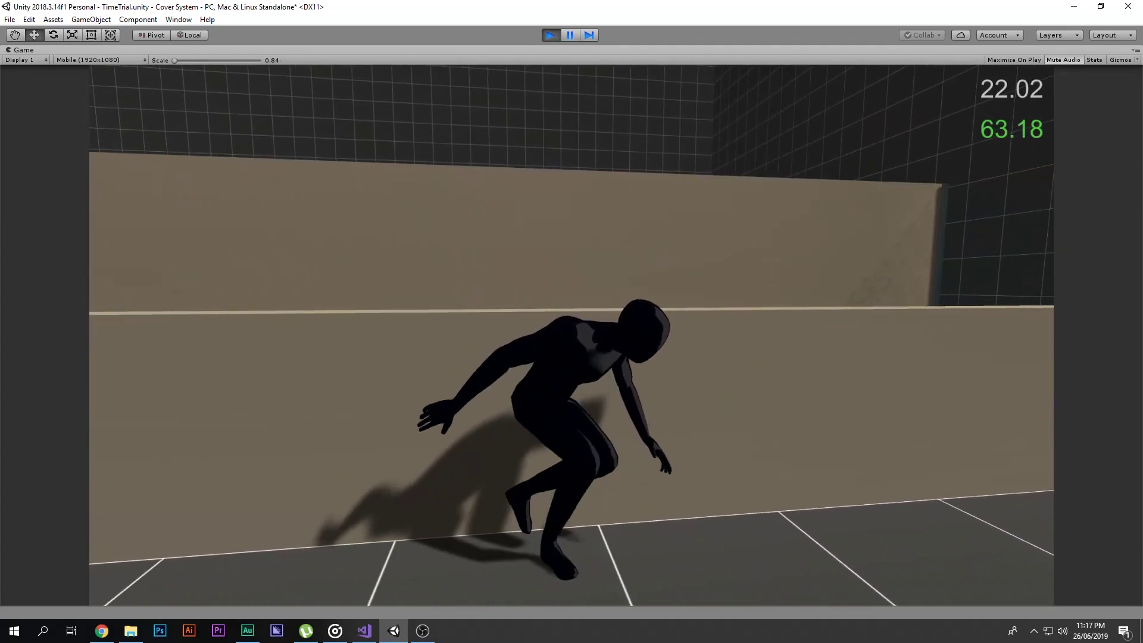
Jump the character over the low wall, take cover against the tall wall behind it and stop play mode.
key("space")
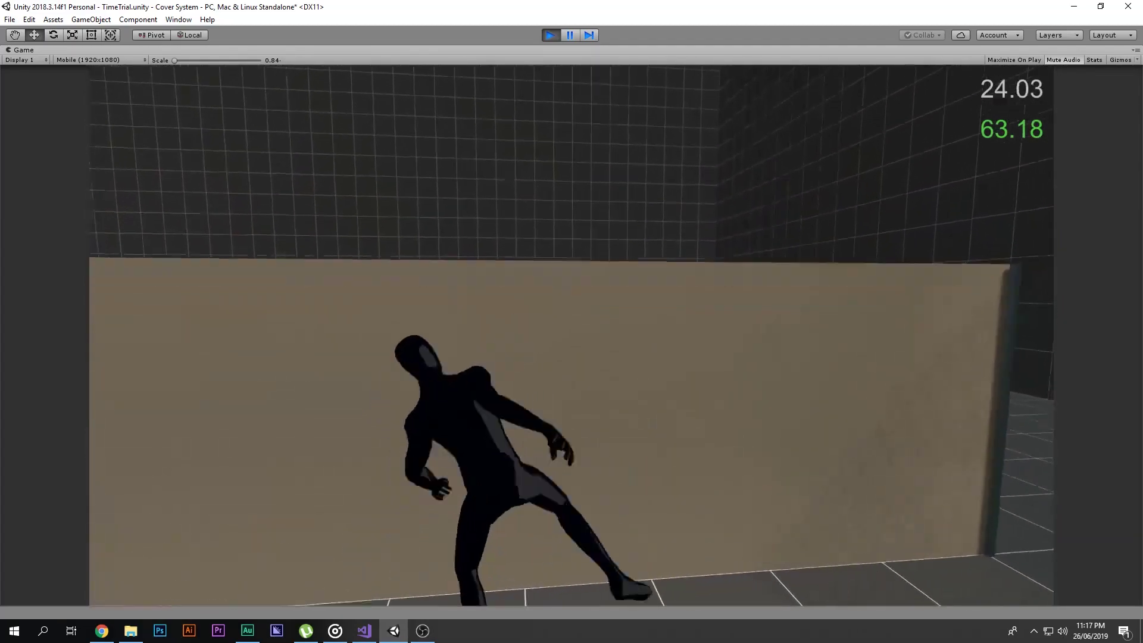
key("space")
key("a")
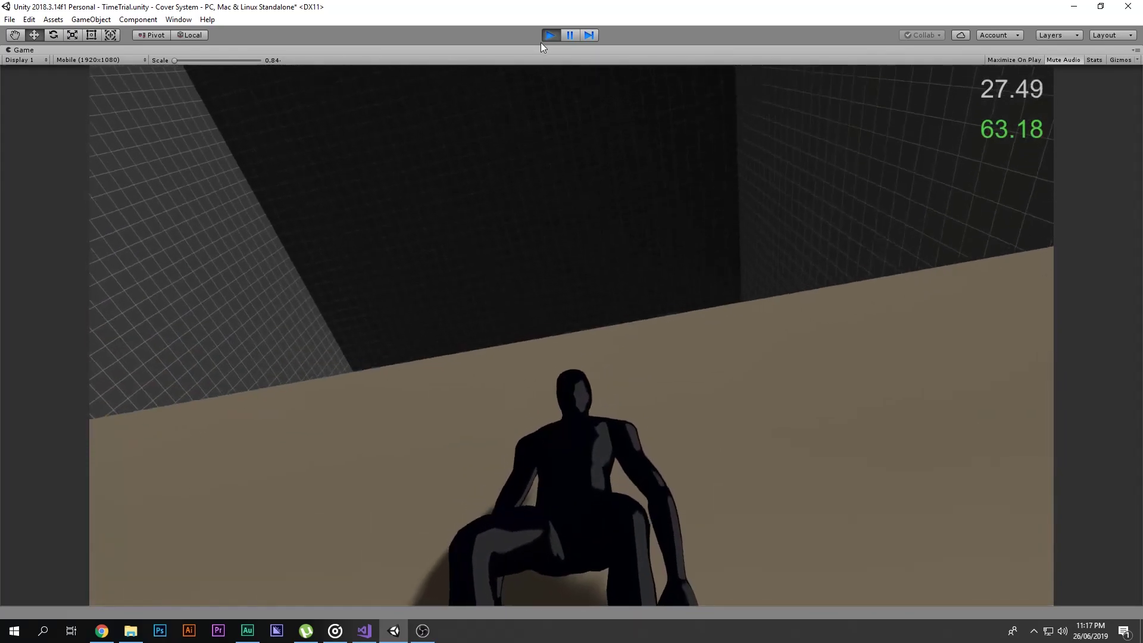
left_click(550, 35)
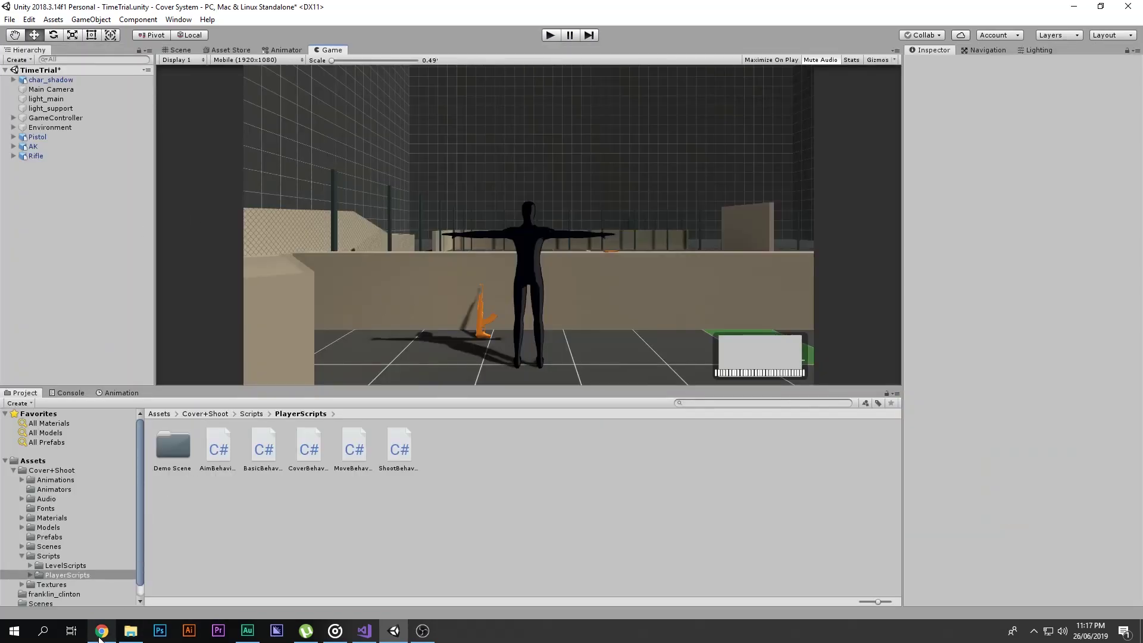
Switch to Chrome and examine the title and price of the Cover + Shooting System - Third Person Shooter asset.
left_click(102, 632)
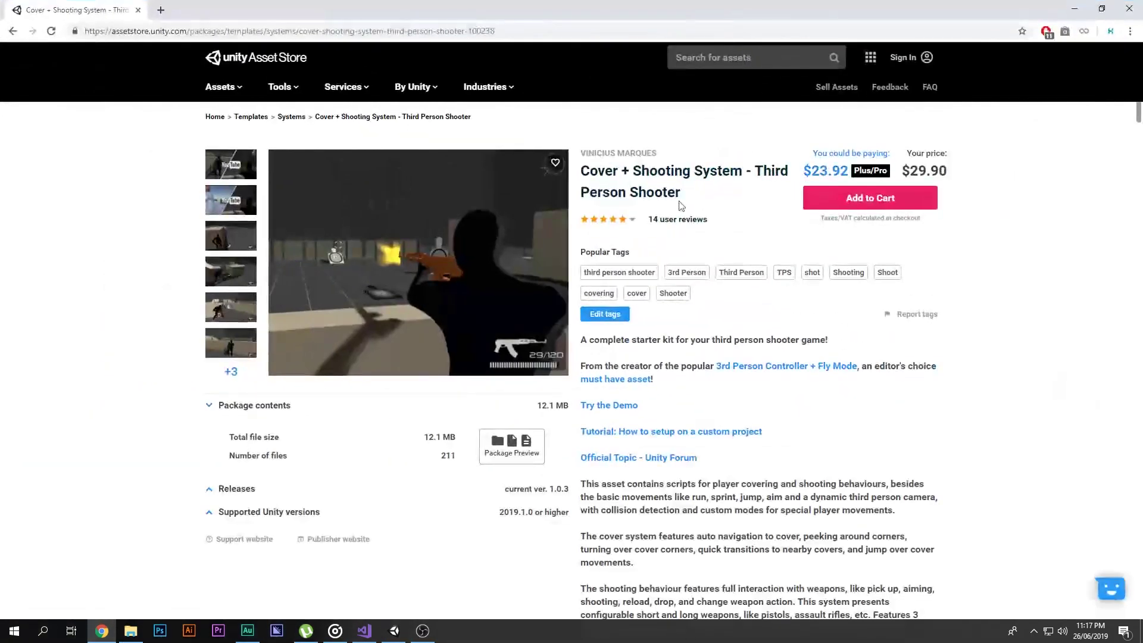
left_click_drag(581, 171, 788, 171)
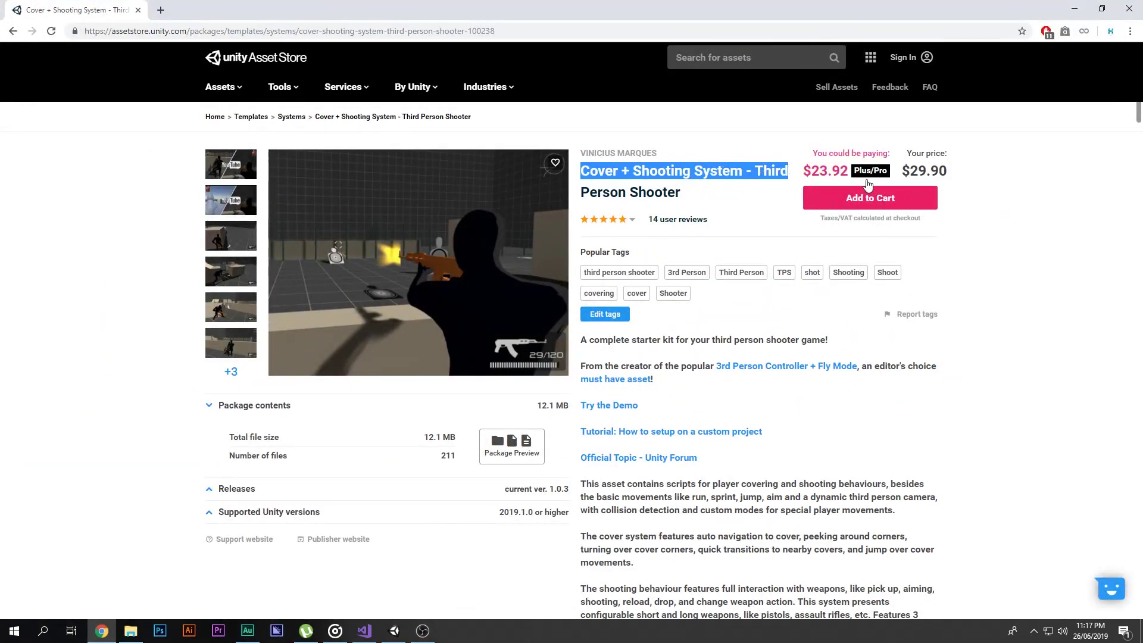
left_click_drag(913, 171, 950, 172)
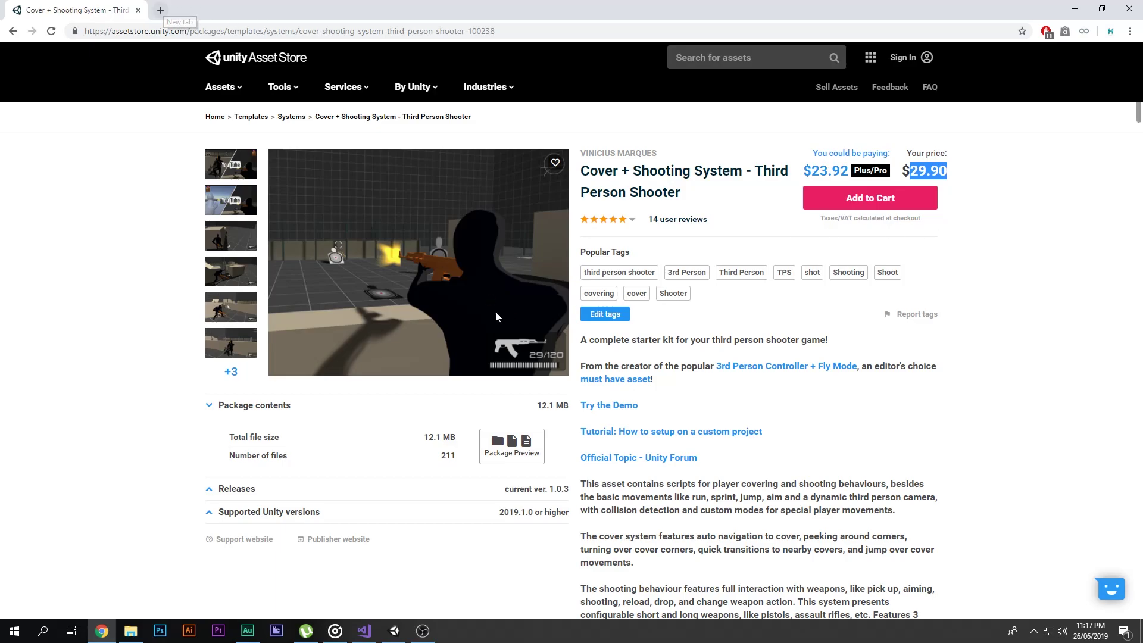
left_click(917, 174)
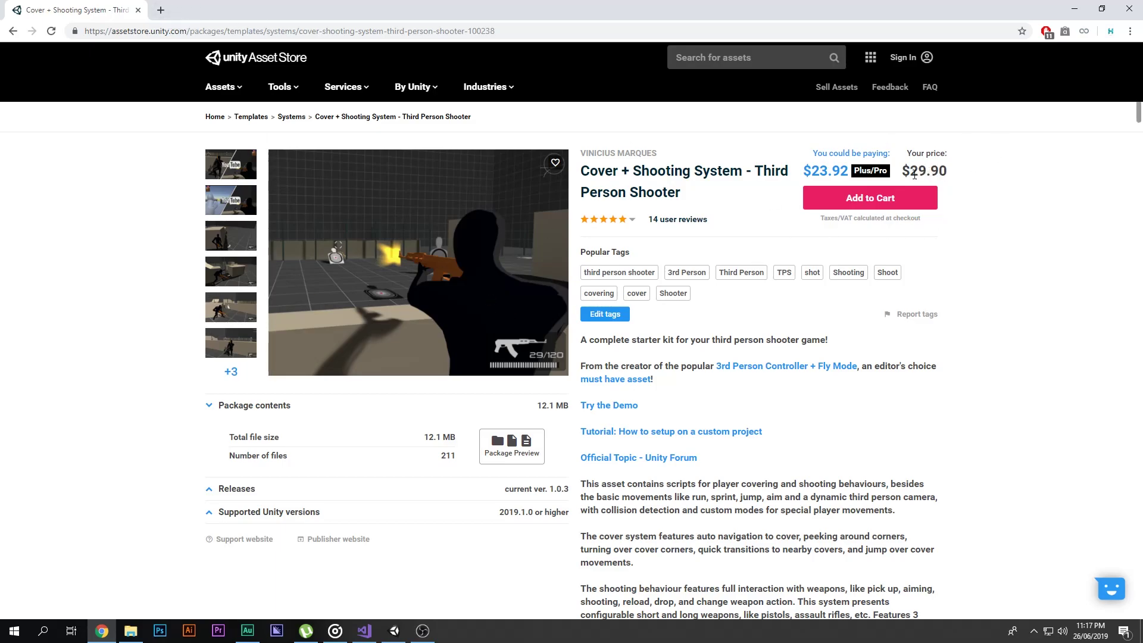
left_click(161, 9)
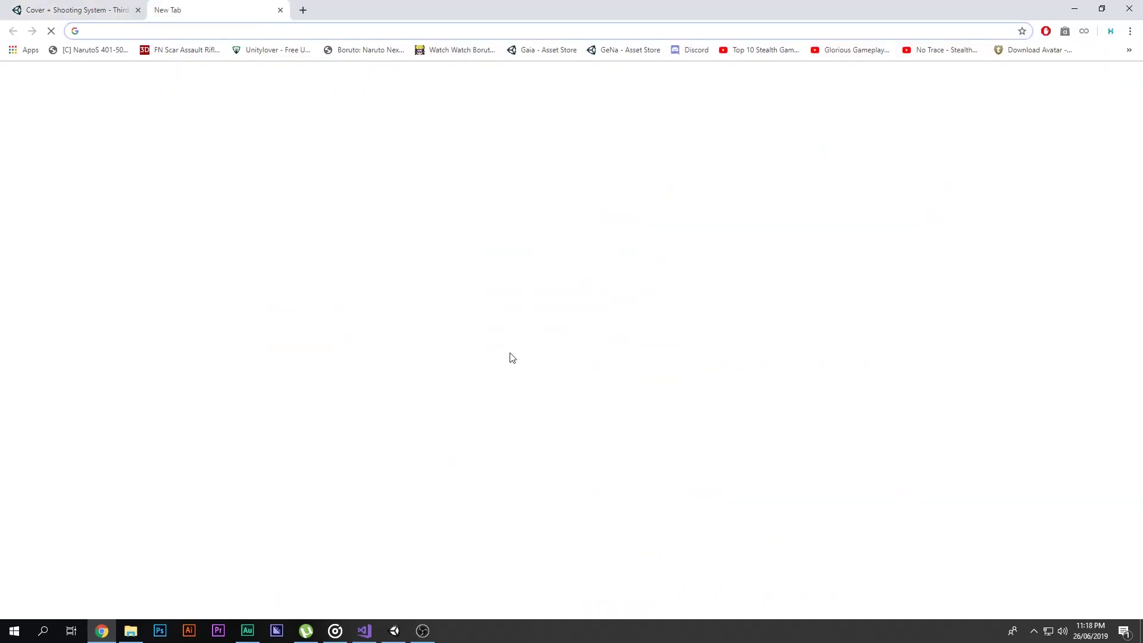
type("https://www.youtube.com/c/HowToDo1122")
key("Return")
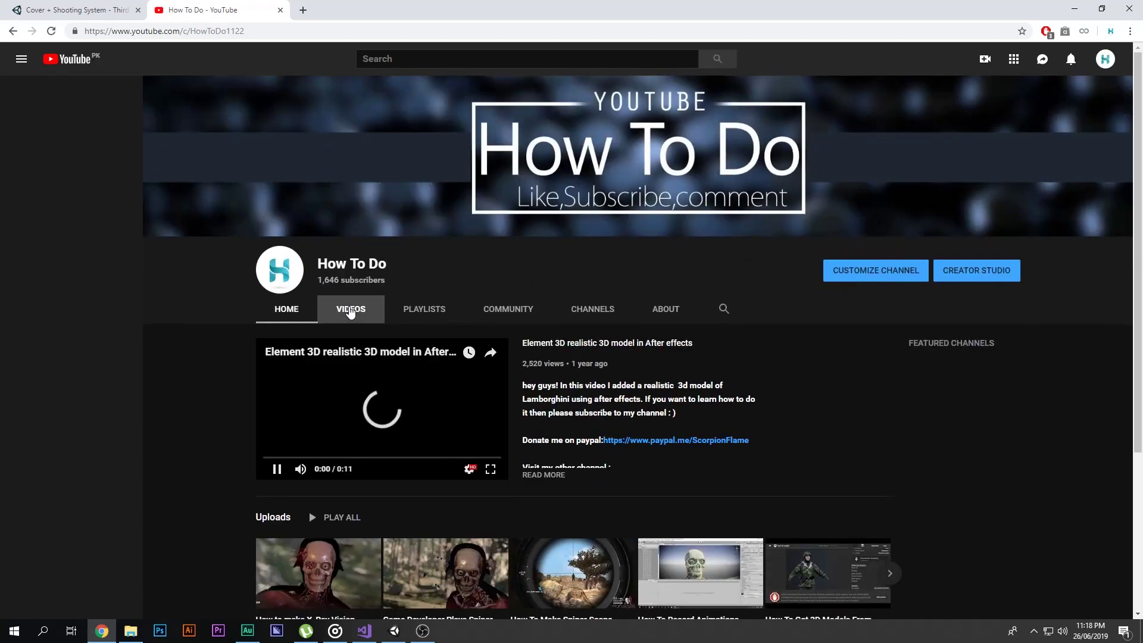
left_click(351, 309)
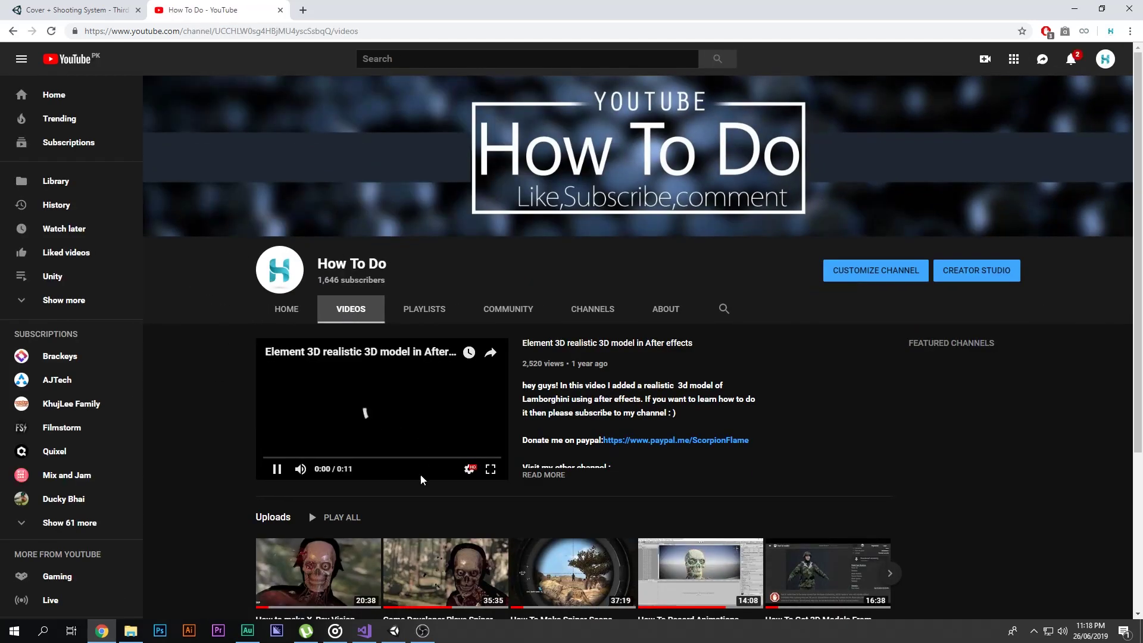
scroll(915, 406, "down", 2)
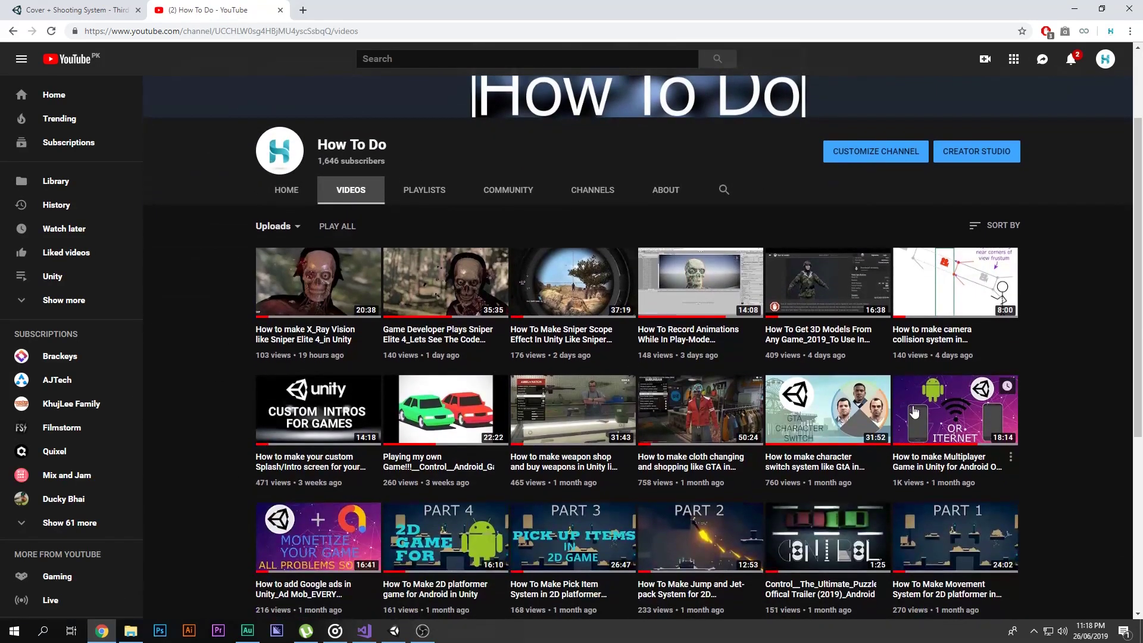
scroll(322, 411, "down", 1)
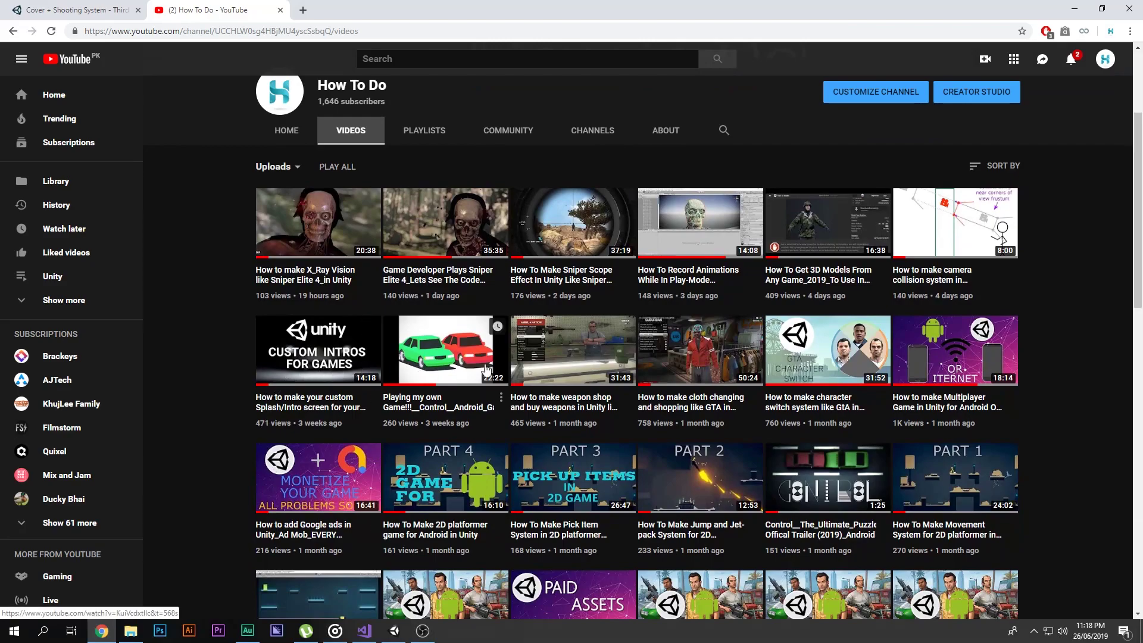
scroll(512, 364, "down", 4)
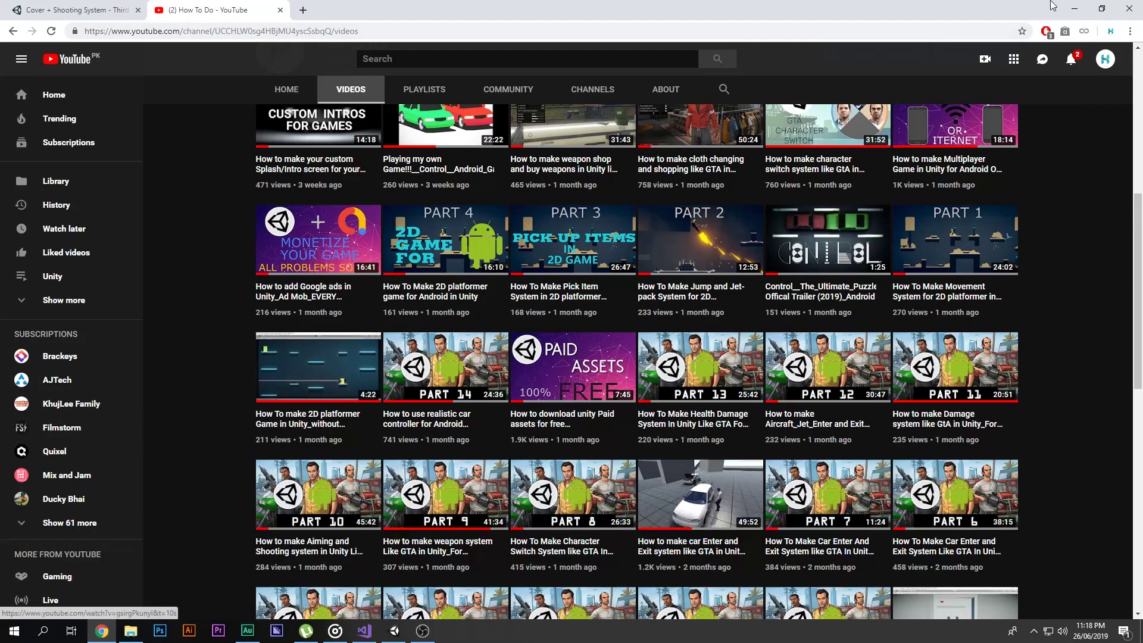
Open the Unity package folder from the desktop, look through its list of package files and close it.
left_click(1073, 8)
left_click(1071, 7)
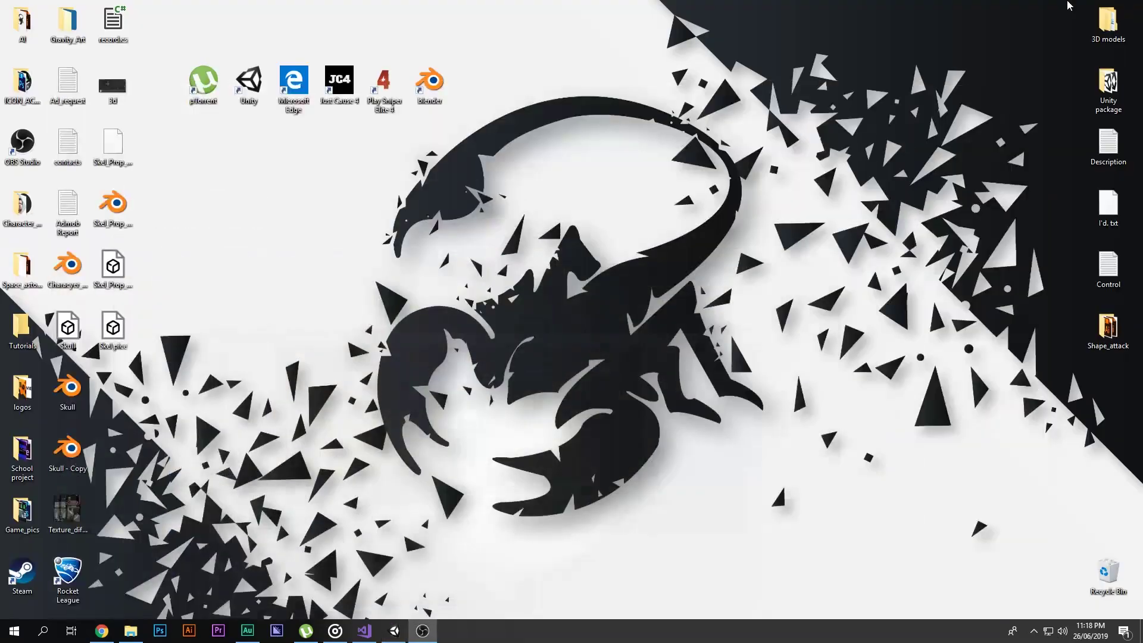
double_click(1110, 107)
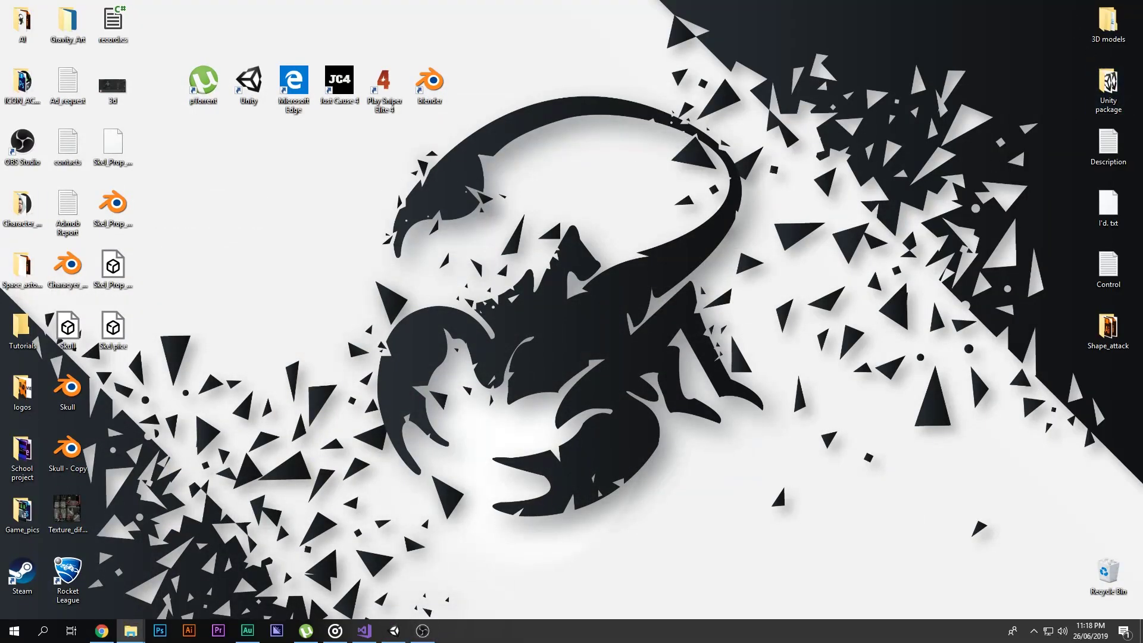
scroll(293, 350, "down", 12)
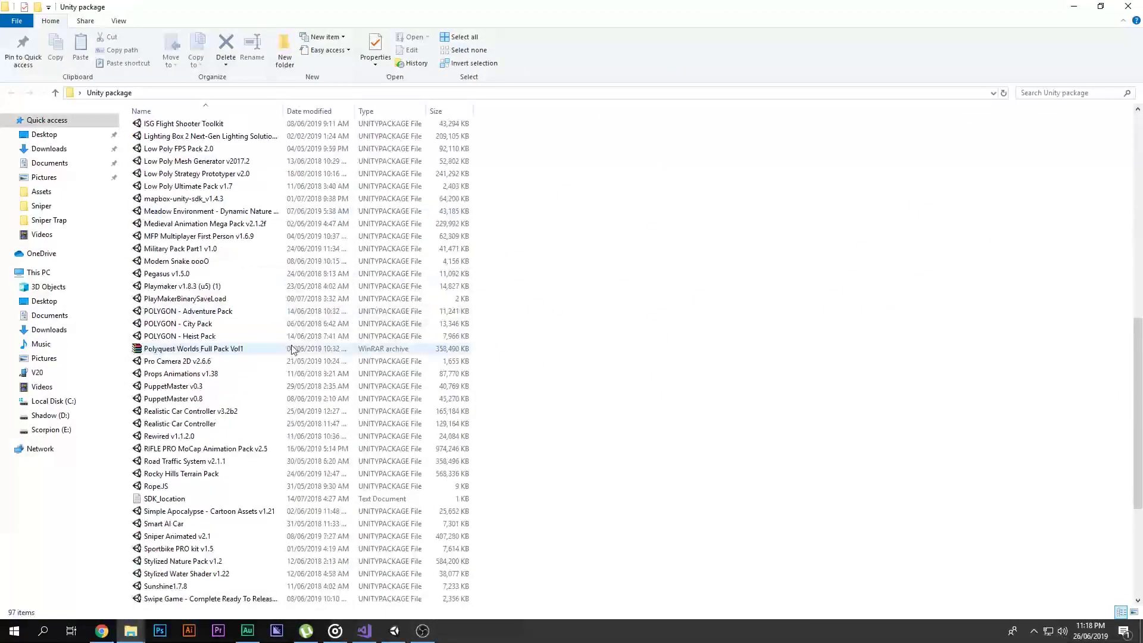
scroll(293, 350, "down", 5)
scroll(557, 512, "up", 12)
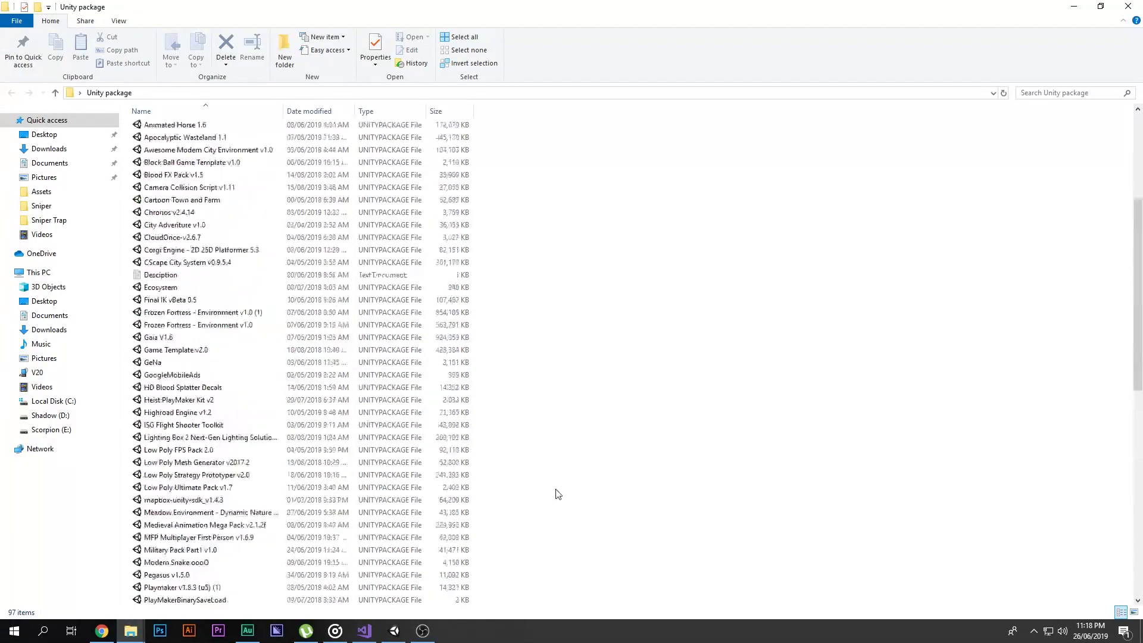
scroll(558, 493, "up", 7)
left_click(1142, 1)
Return to Unity and show the contents of the Cover+Shoot folder with its subfolders collapsed in the project tree.
left_click(389, 631)
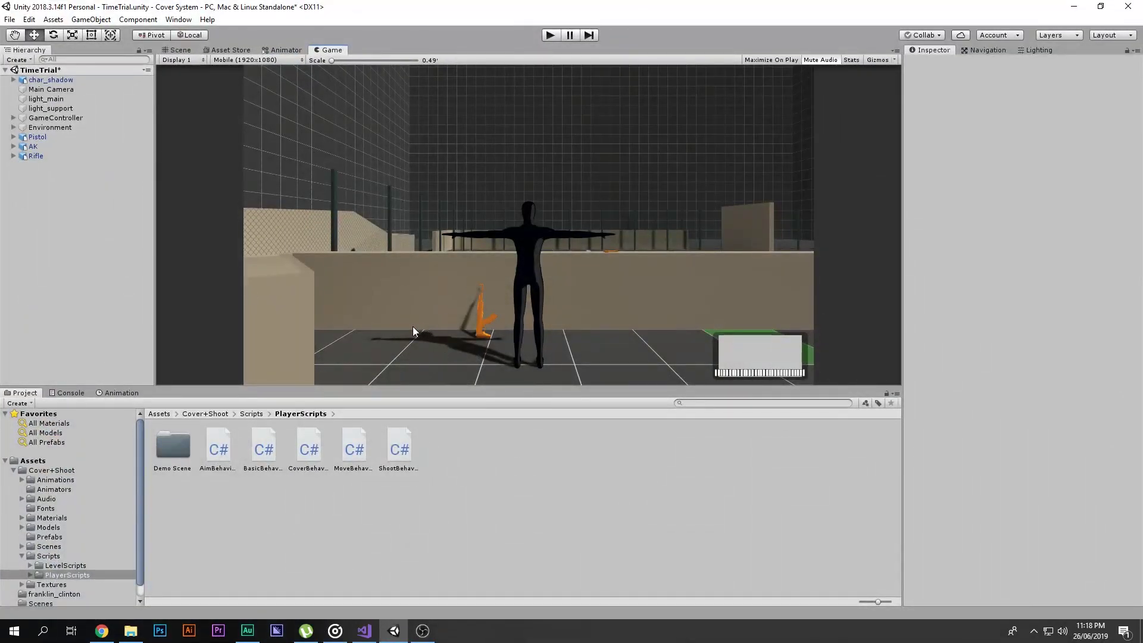
left_click(14, 470)
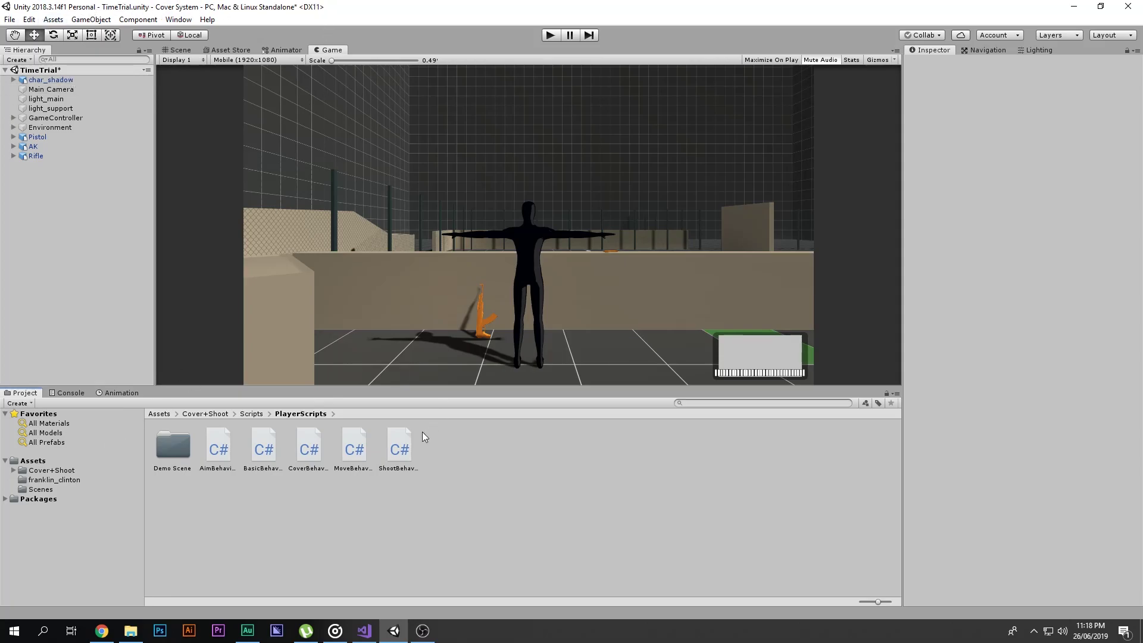
left_click(57, 472)
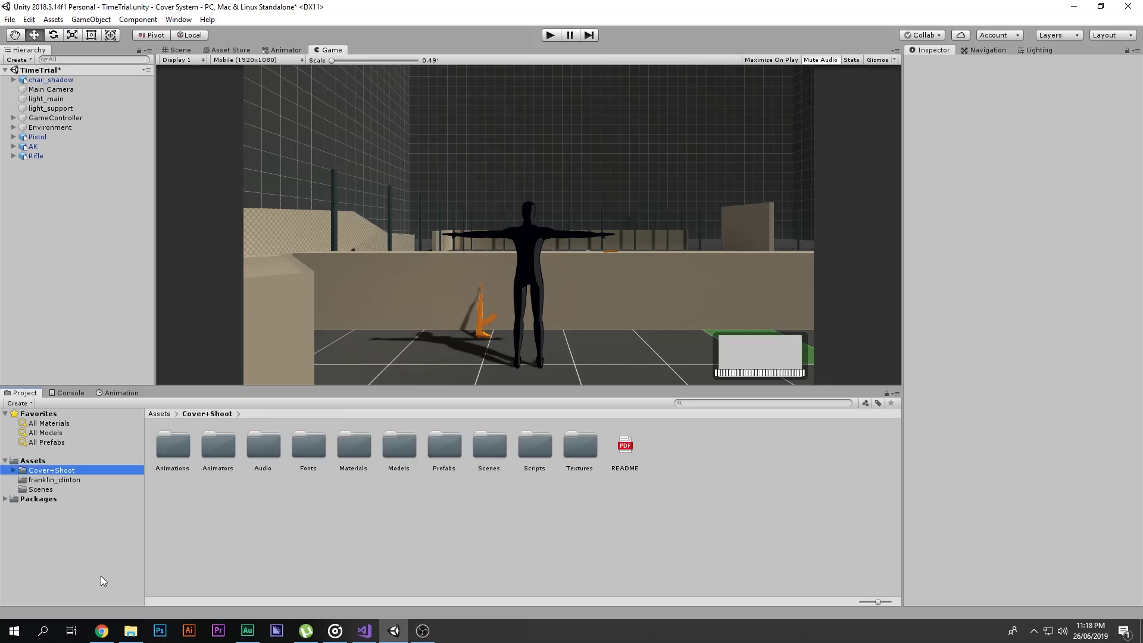
Switch to Chrome, show the downloads list and open Cover + Shooting System - Third Person Shooter v1.0.2.unitypackage.
left_click(101, 631)
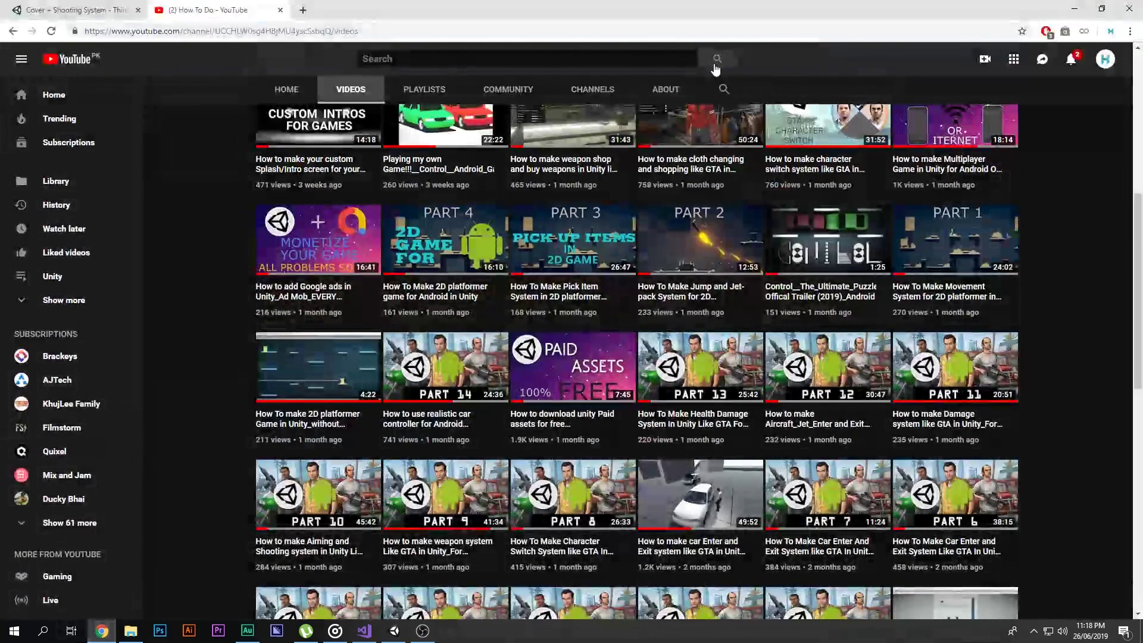
left_click(1130, 31)
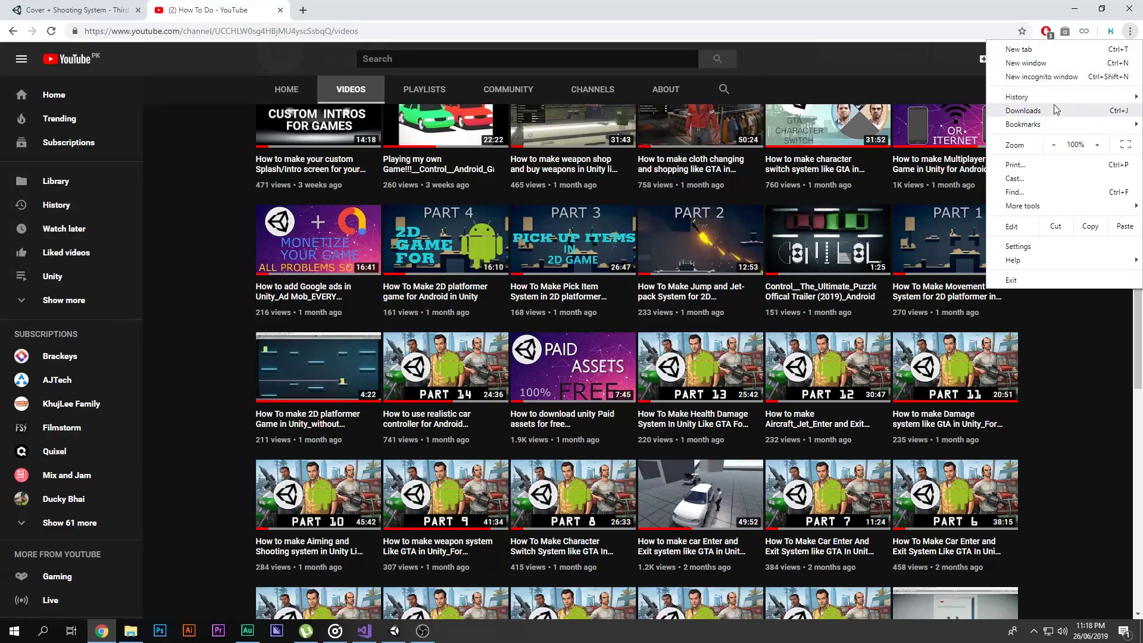
left_click(1036, 110)
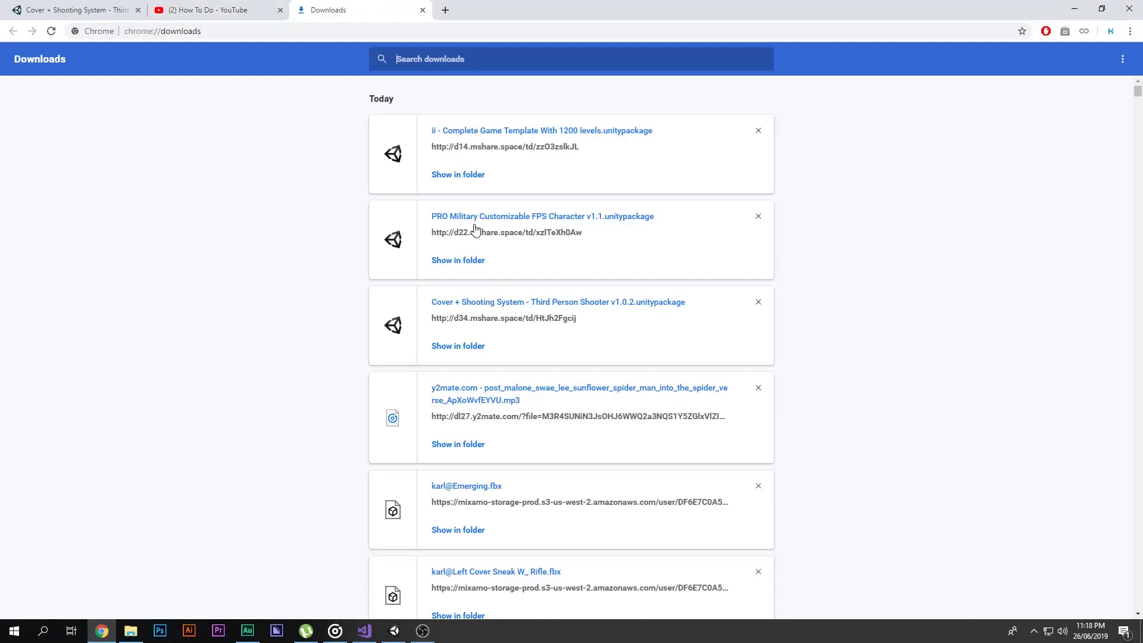
left_click(460, 306)
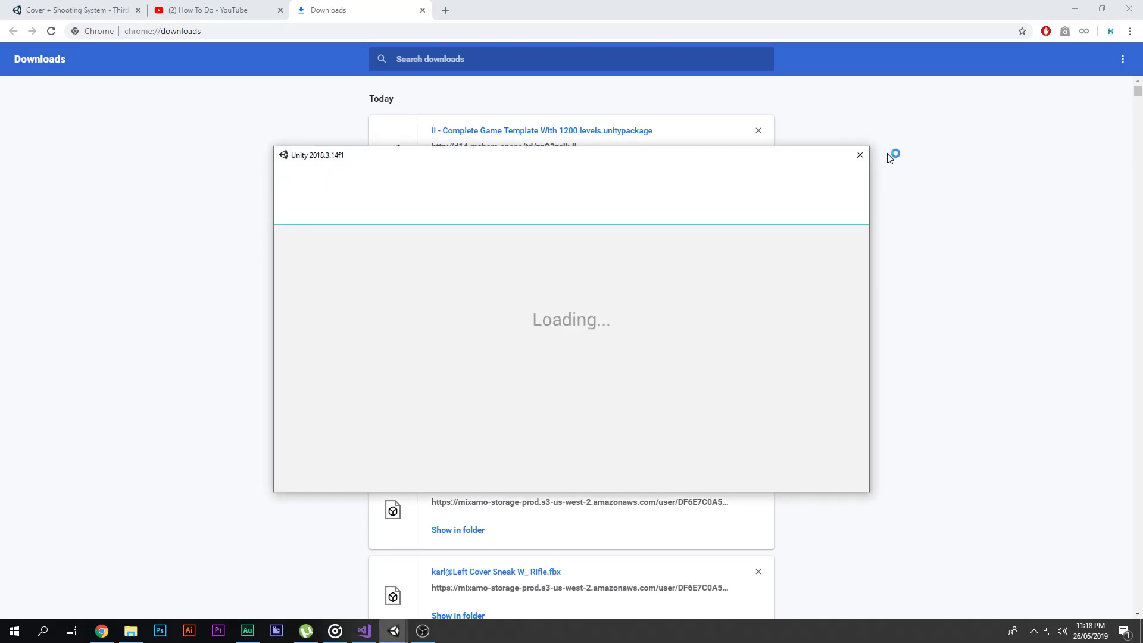
Bring the downloaded Cover + Shooting System package into the open Unity project's import dialog and collapse its Cover+Shoot and ProjectSettings folders.
left_click(861, 154)
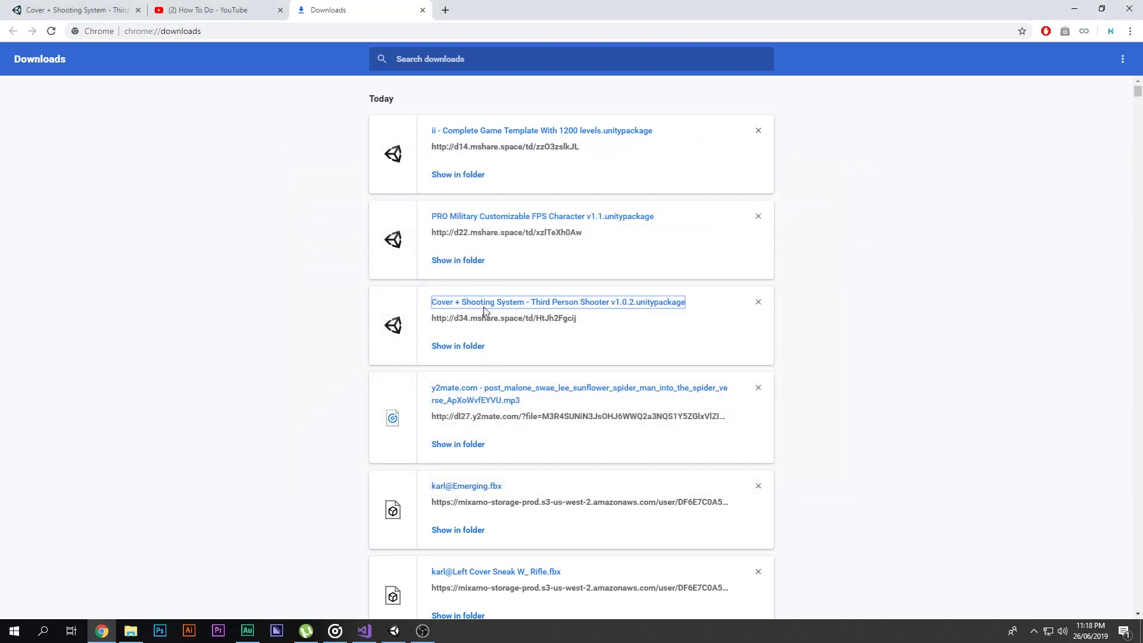
left_click_drag(472, 308, 352, 563)
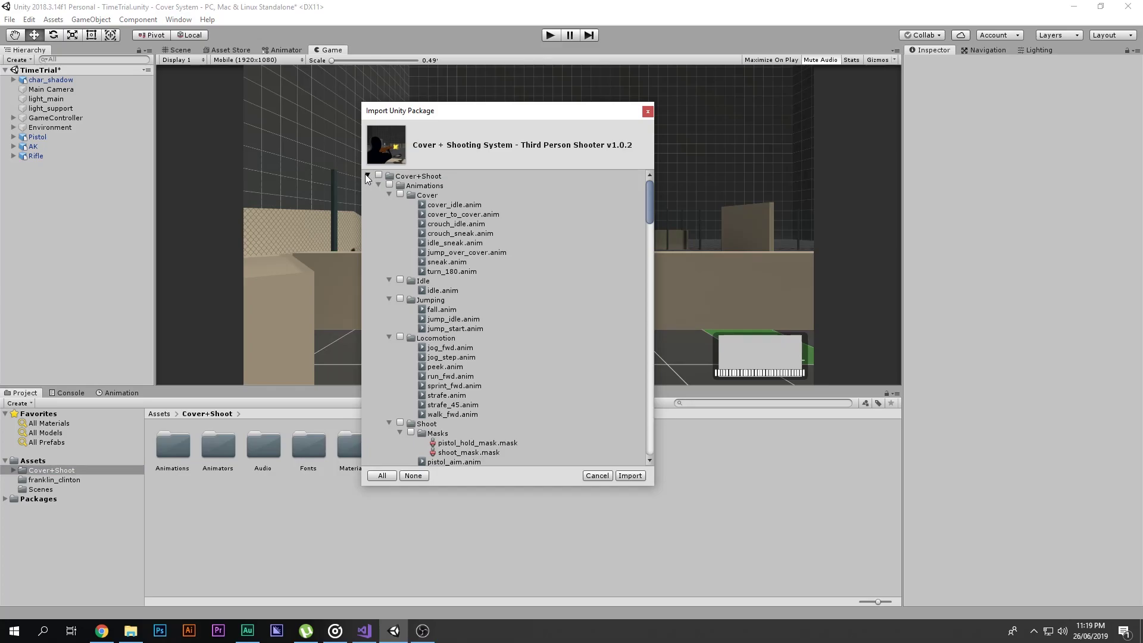
left_click(367, 174)
left_click(368, 184)
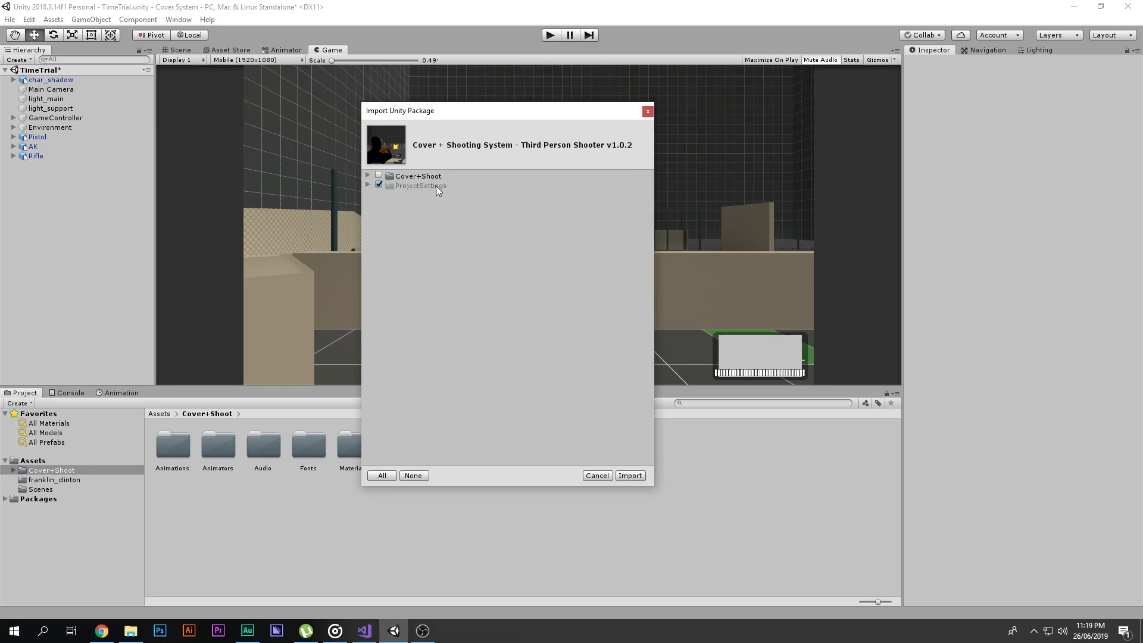
left_click(379, 174)
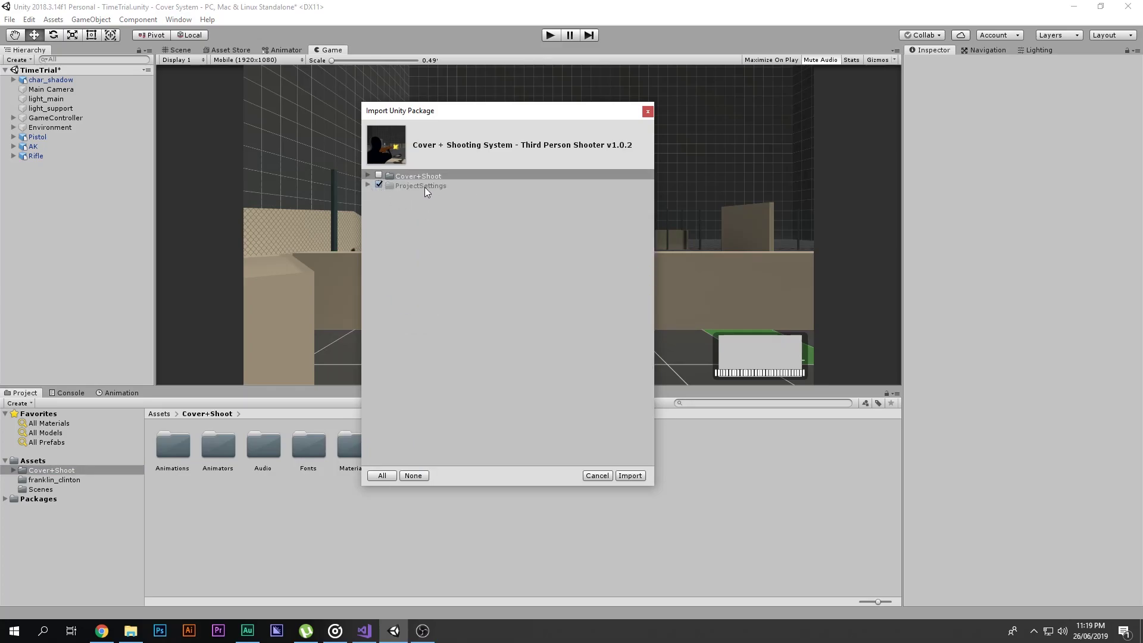
Examine the settings files in the package's ProjectSettings folder, including InputManager.asset, and collapse the folder.
left_click(367, 185)
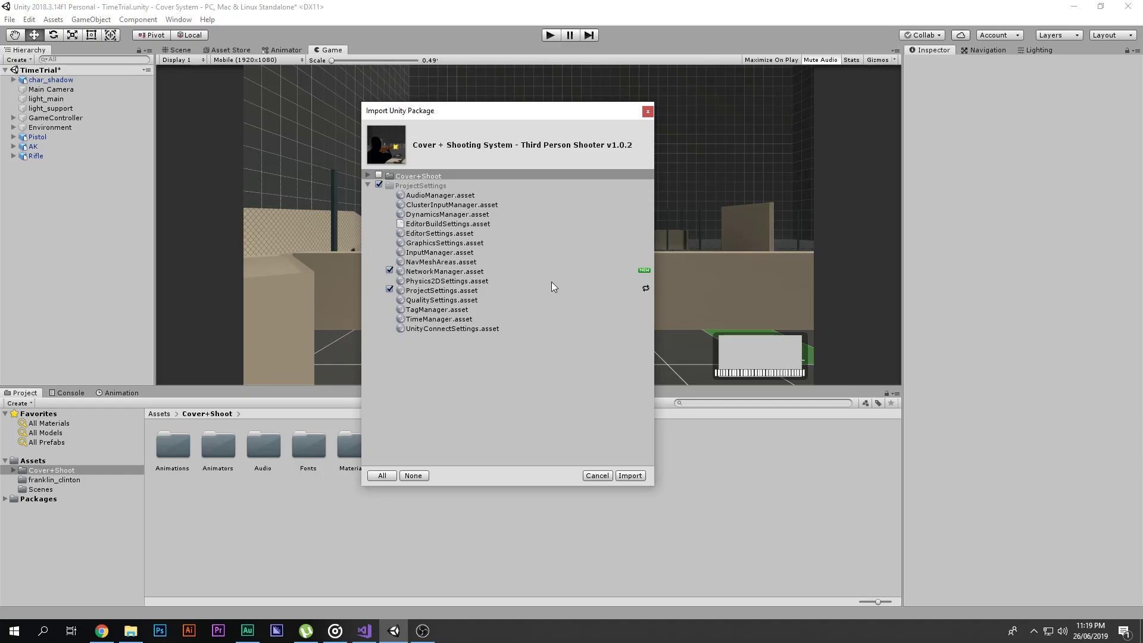
left_click(424, 261)
left_click(425, 252)
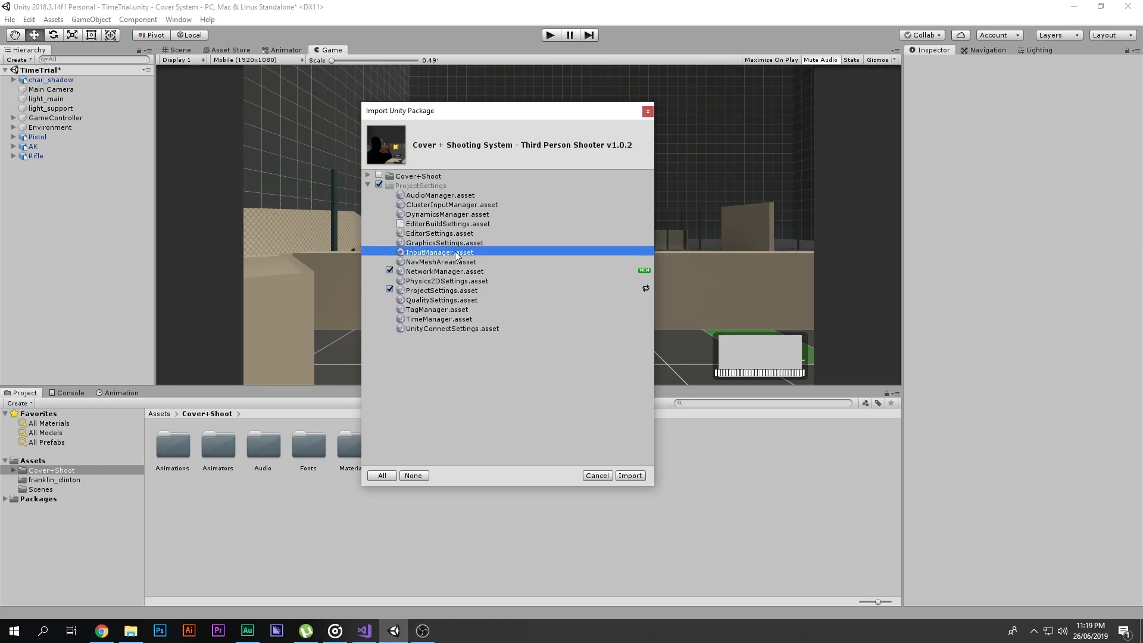
left_click(378, 185)
left_click(379, 183)
left_click(379, 184)
left_click(378, 184)
key("Left")
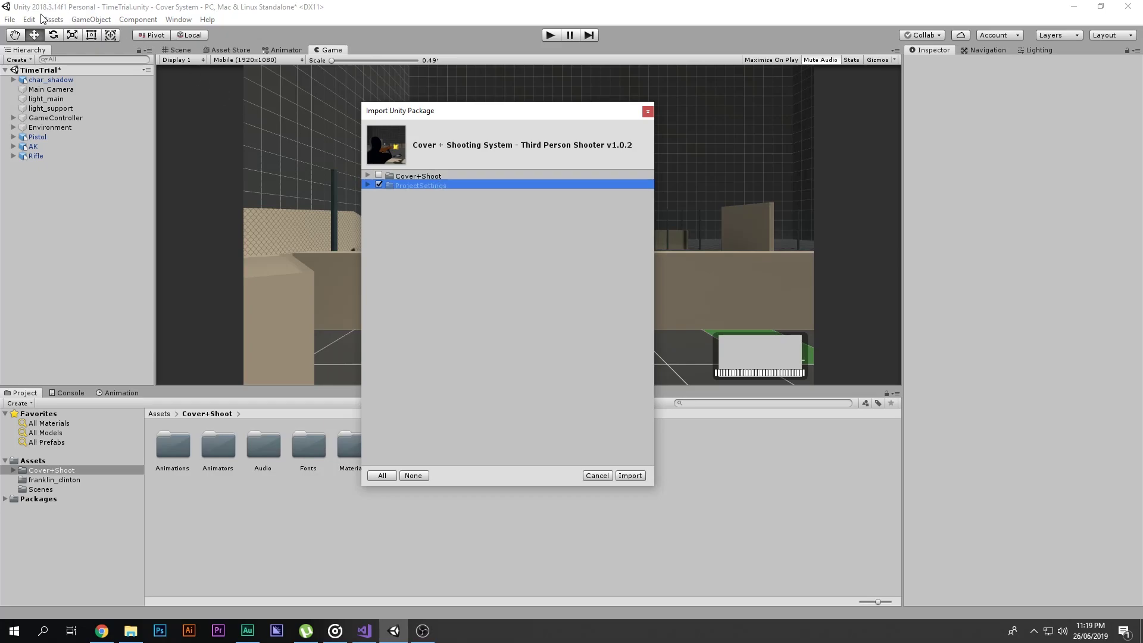
Import the Cover + Shooting System package with its ProjectSettings included.
left_click(368, 185)
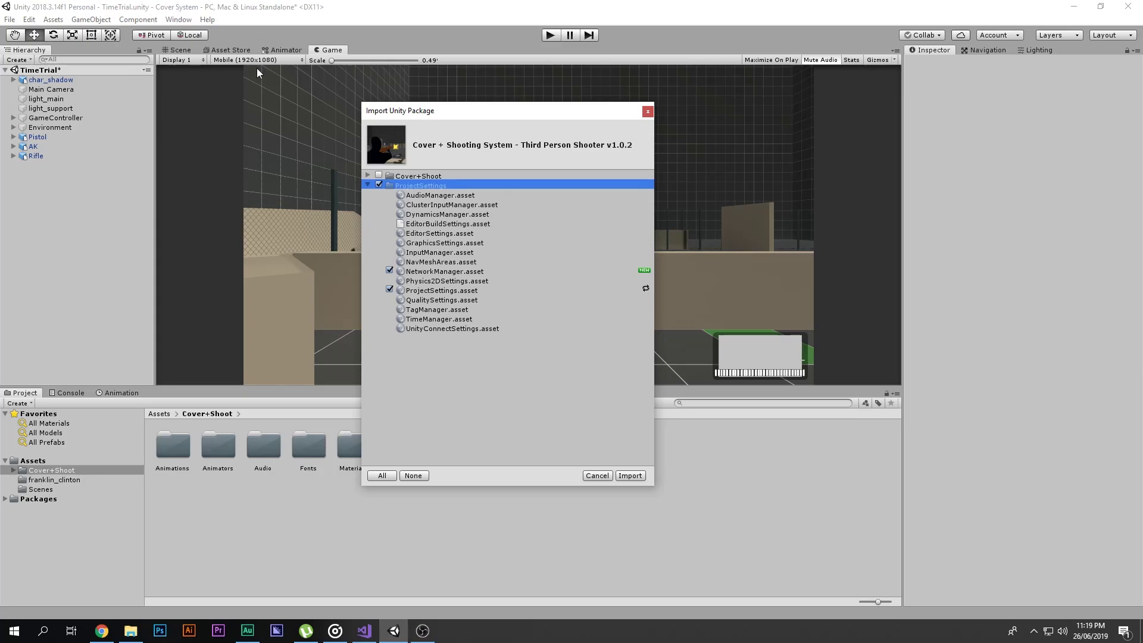
left_click(368, 185)
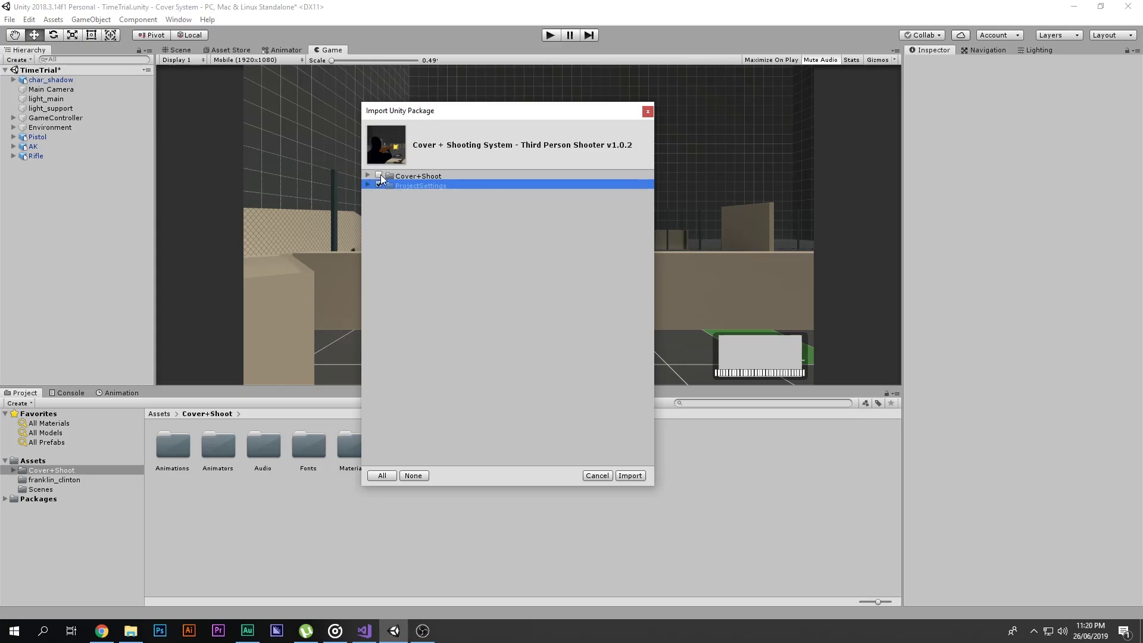
left_click(630, 476)
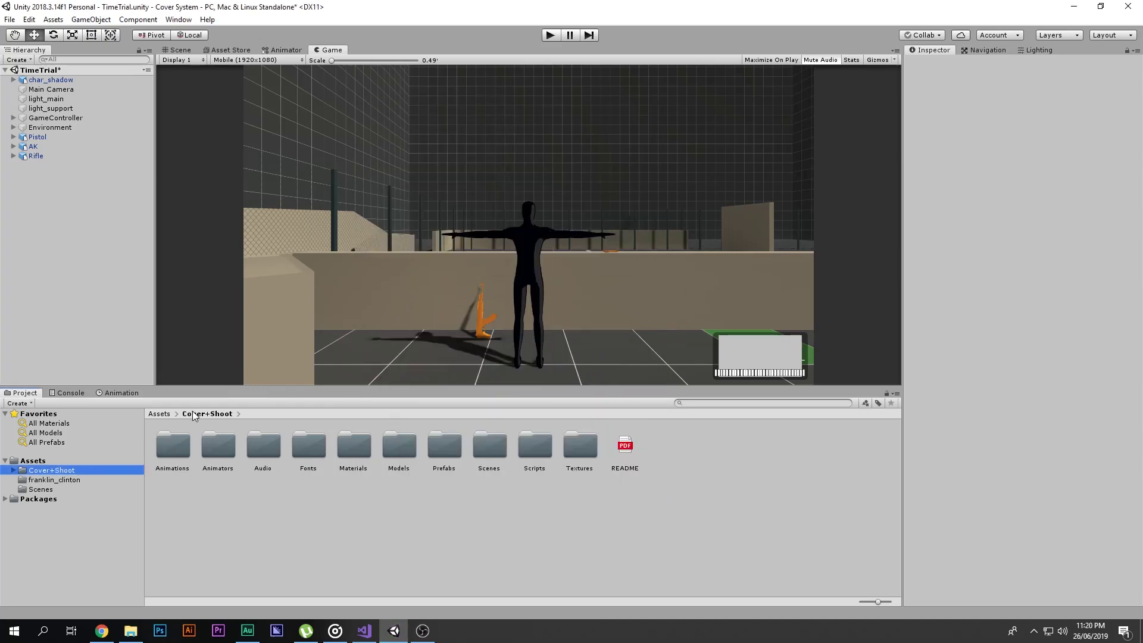
left_click(237, 492)
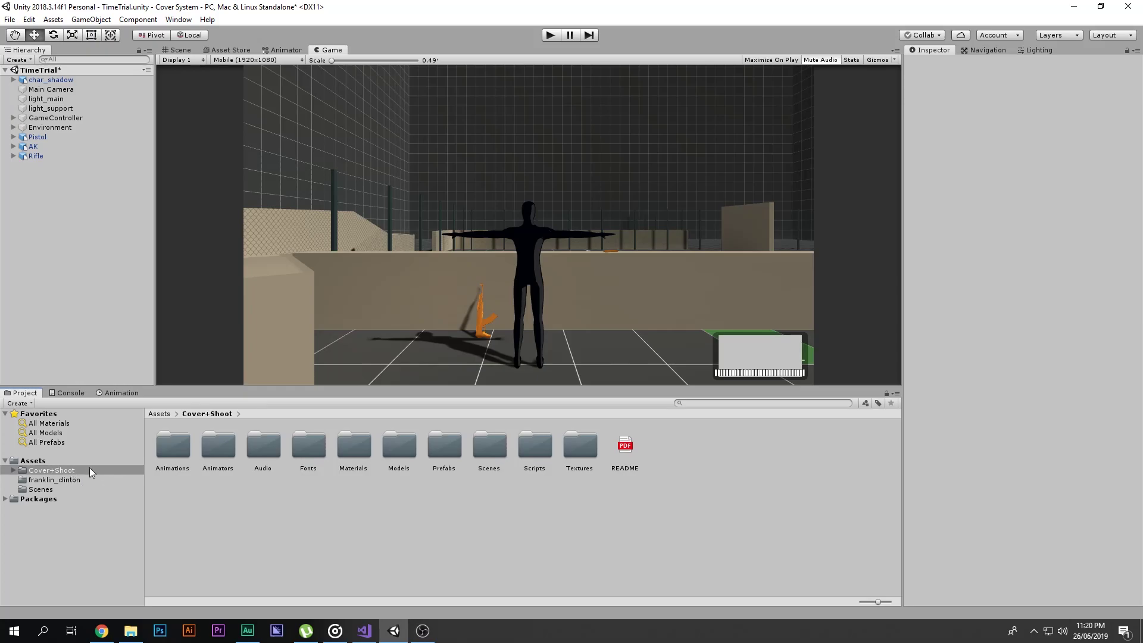
From the Cover+Shoot Scenes folder, open the TimeTrial scene and then the Tutorial scene, discarding unsaved changes each time.
double_click(495, 452)
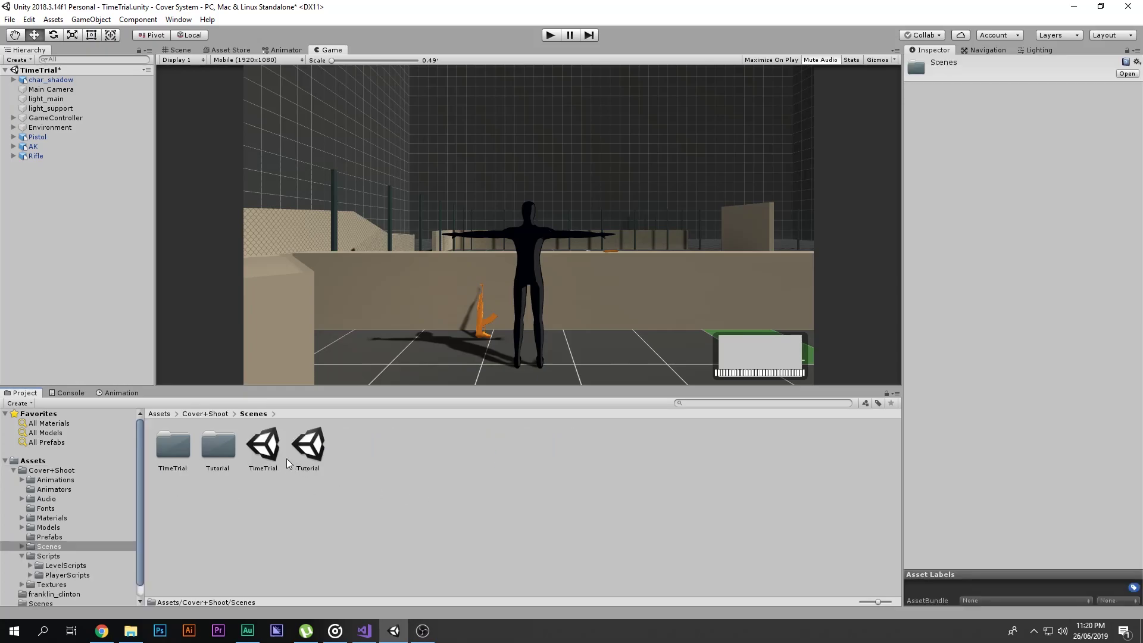
double_click(280, 458)
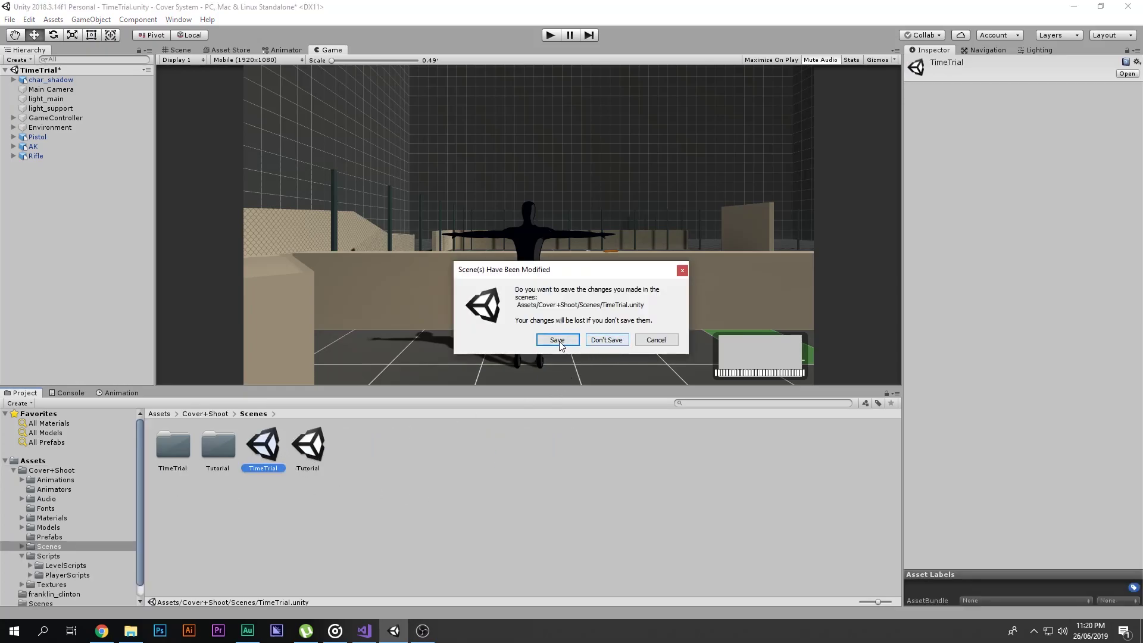
left_click(606, 340)
double_click(309, 444)
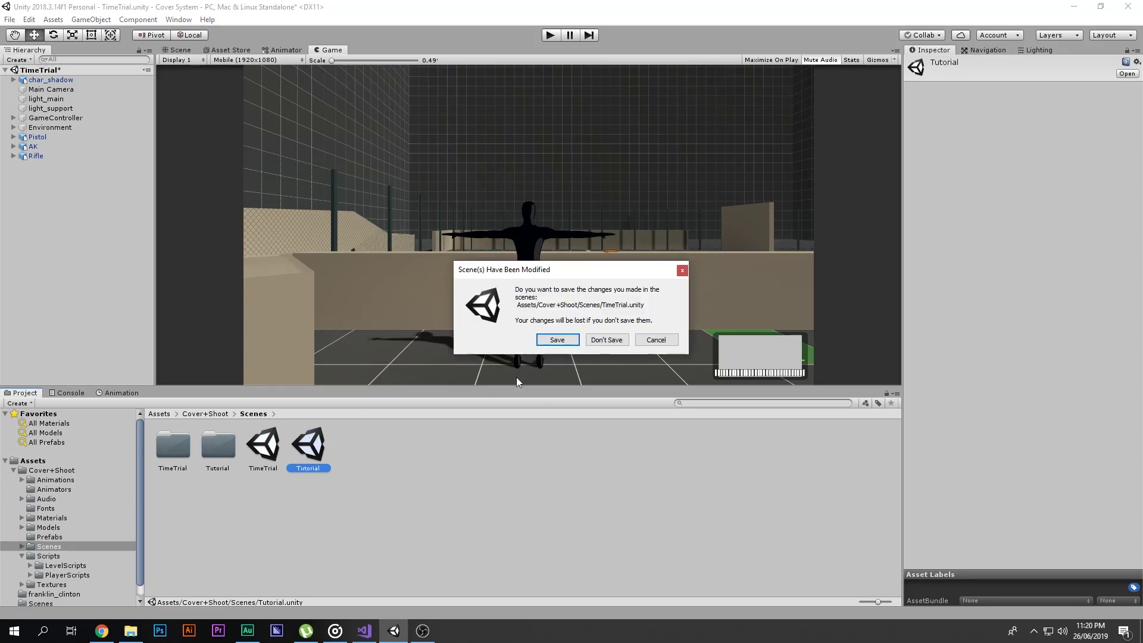
left_click(606, 340)
Maximize the Game view, run the Tutorial scene and walk the character around and up to the low wall.
key("shift+space")
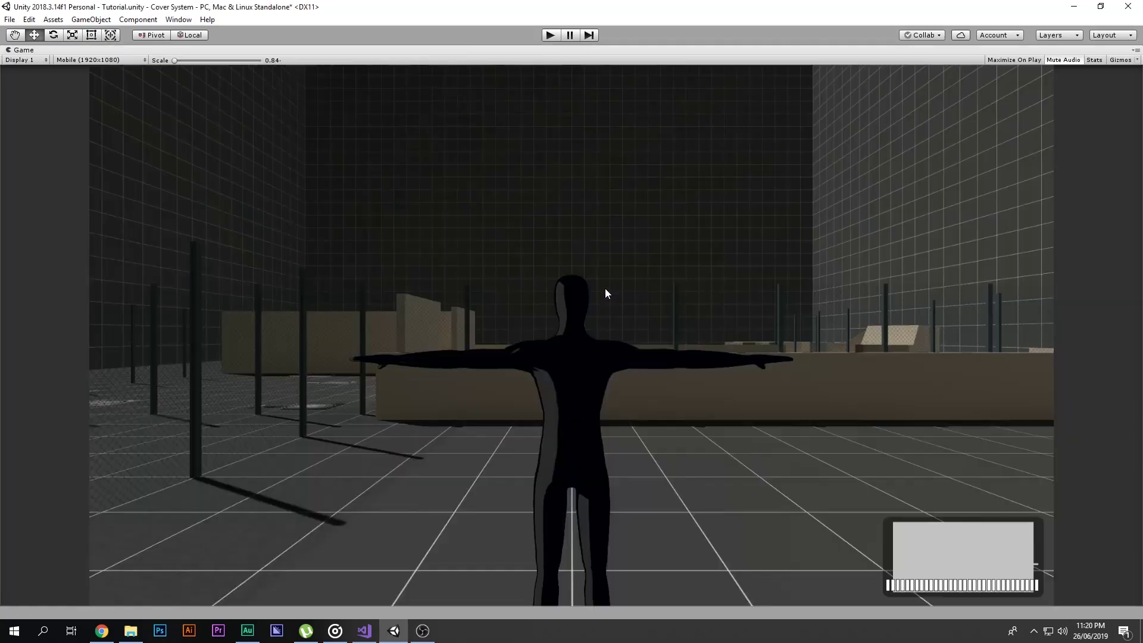
left_click(551, 38)
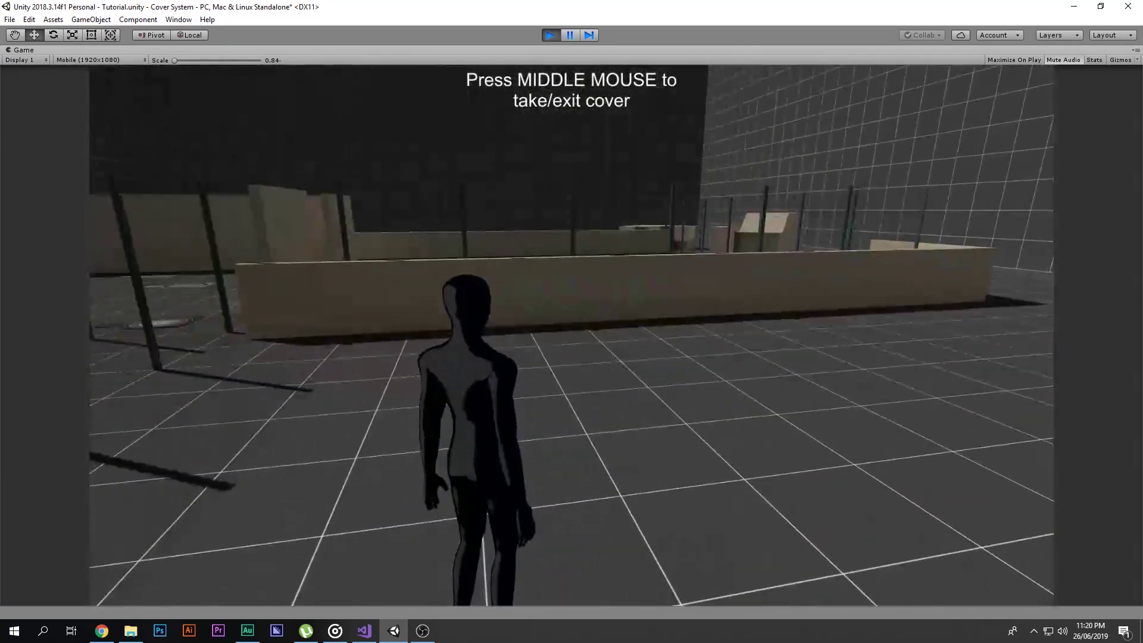
key("w")
key("d")
key("s")
key("a")
key("w")
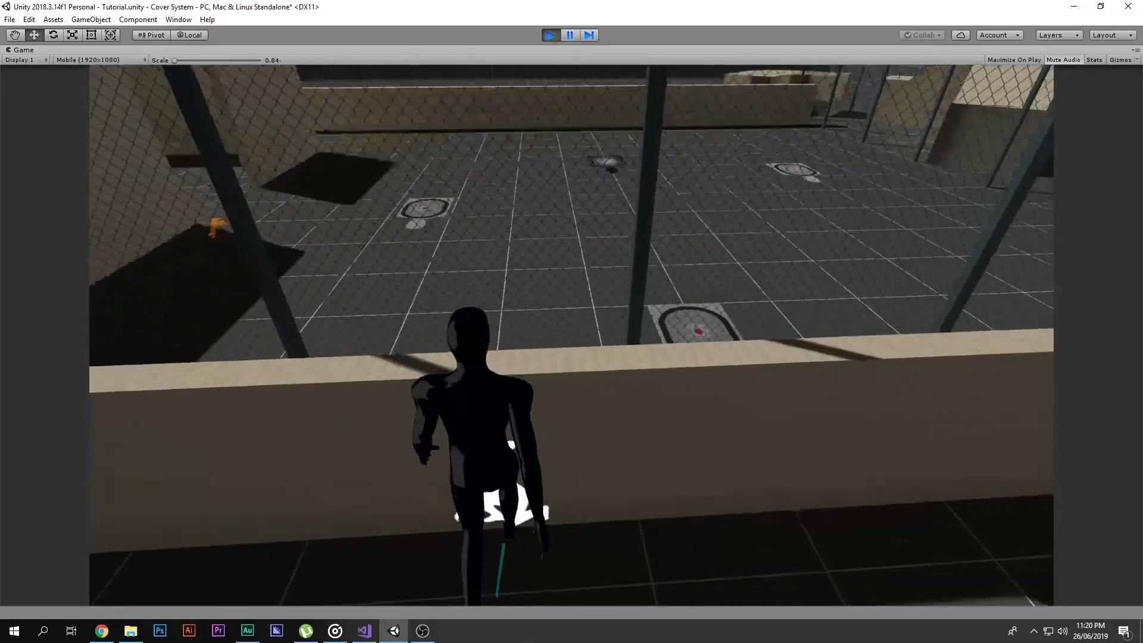
Test the character sneaking along the wall, running across the level and jumping over the blocks.
key("a")
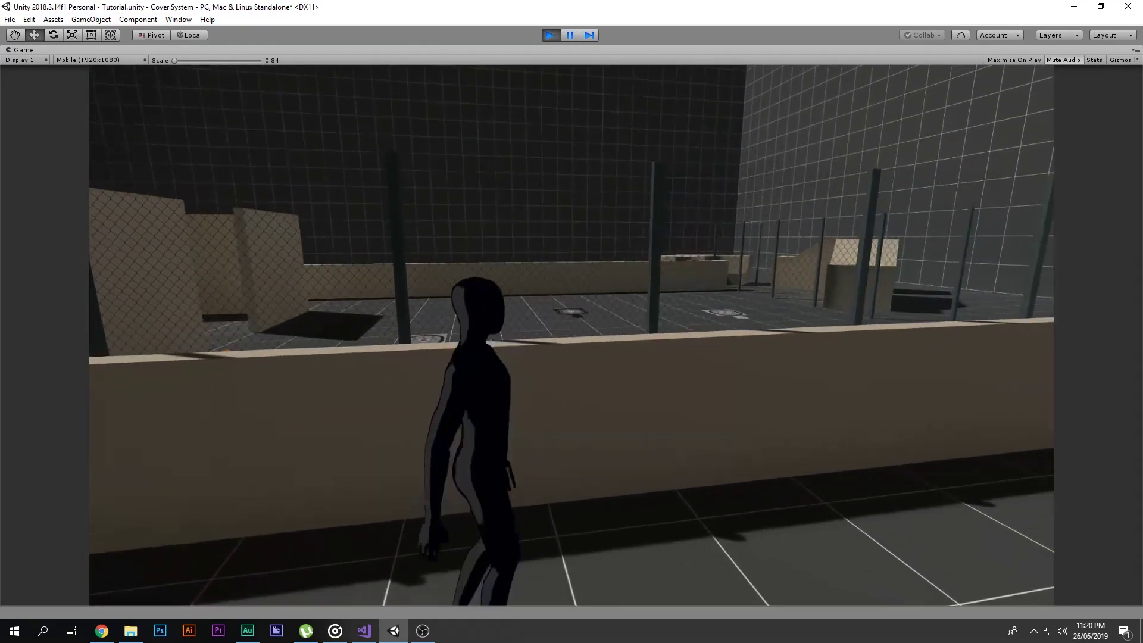
key("d")
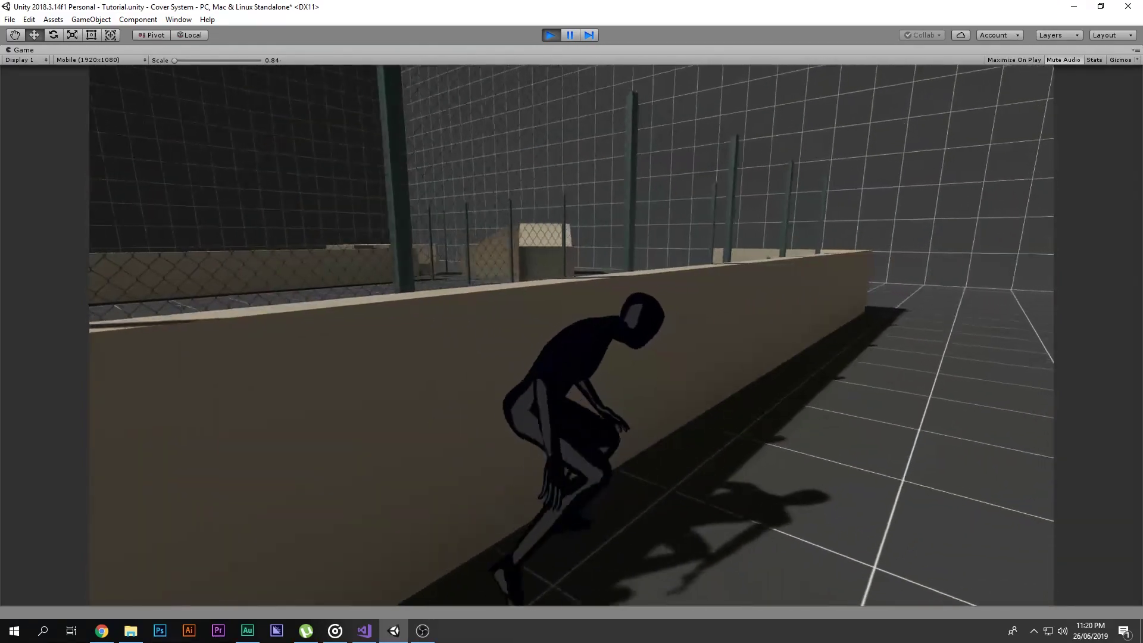
key("w")
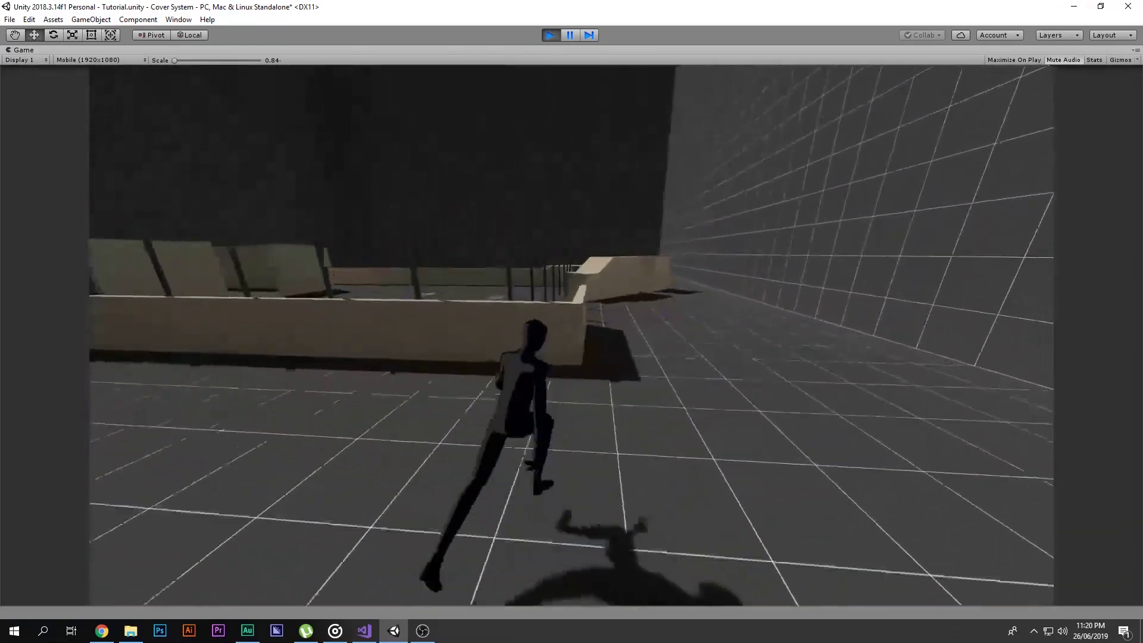
key("space")
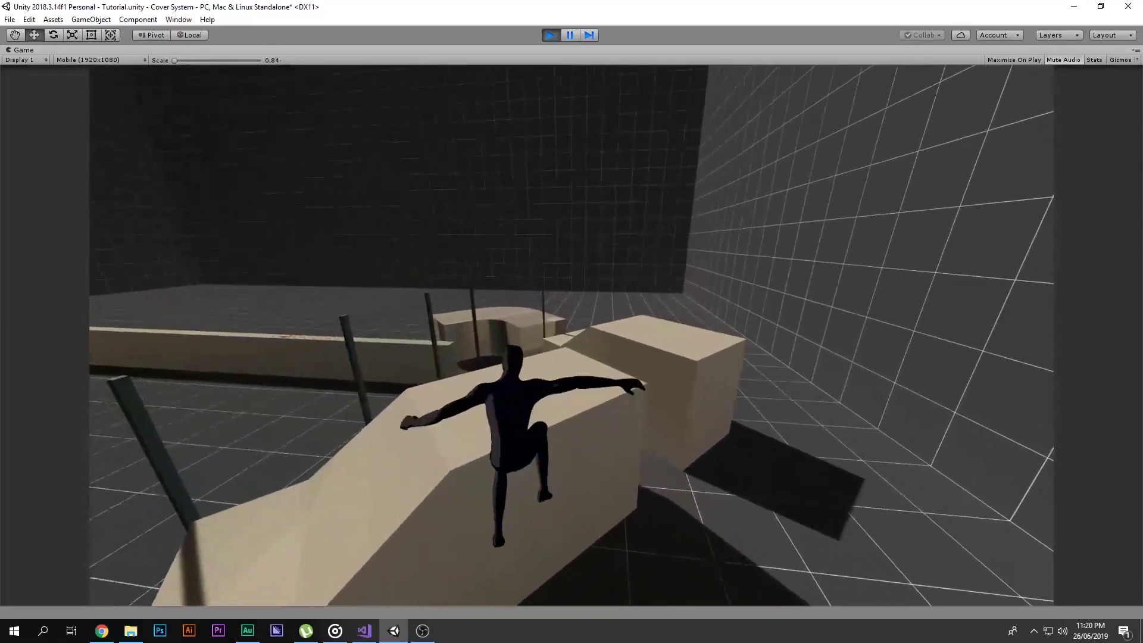
key("a")
key("w")
Exit play mode and restore the Game view to its normal size in the editor layout.
key("Escape")
left_click(550, 35)
key("shift+space")
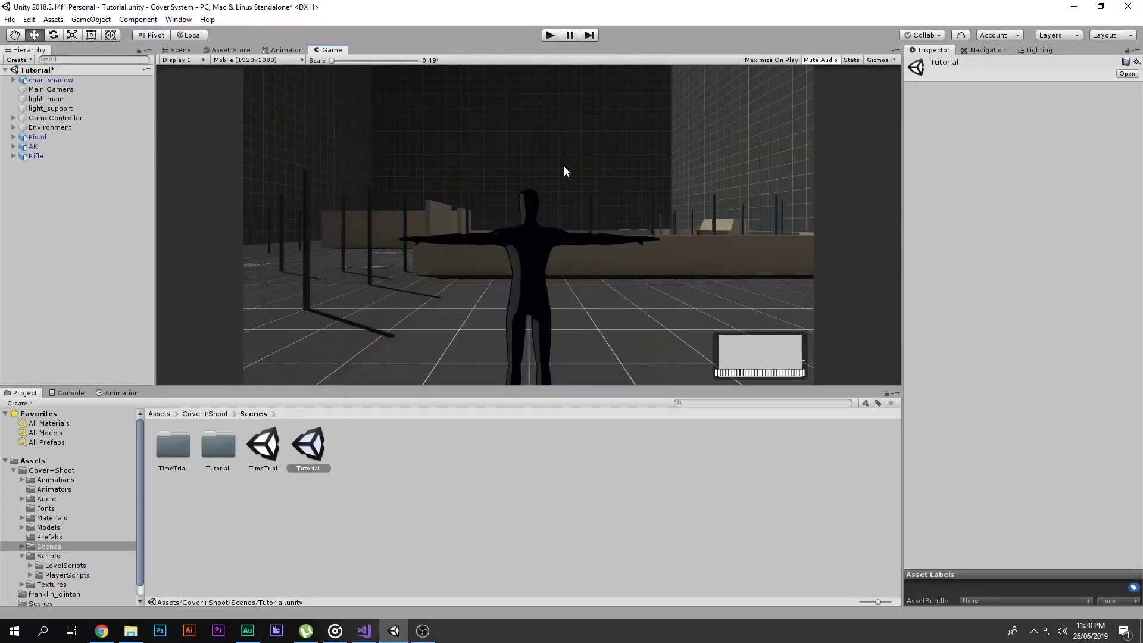
Open the franklin_clinton folder in Assets, look through its materials, textures and models, and select the franklin_clinton.fbx model.
left_click(150, 456)
left_click(25, 461)
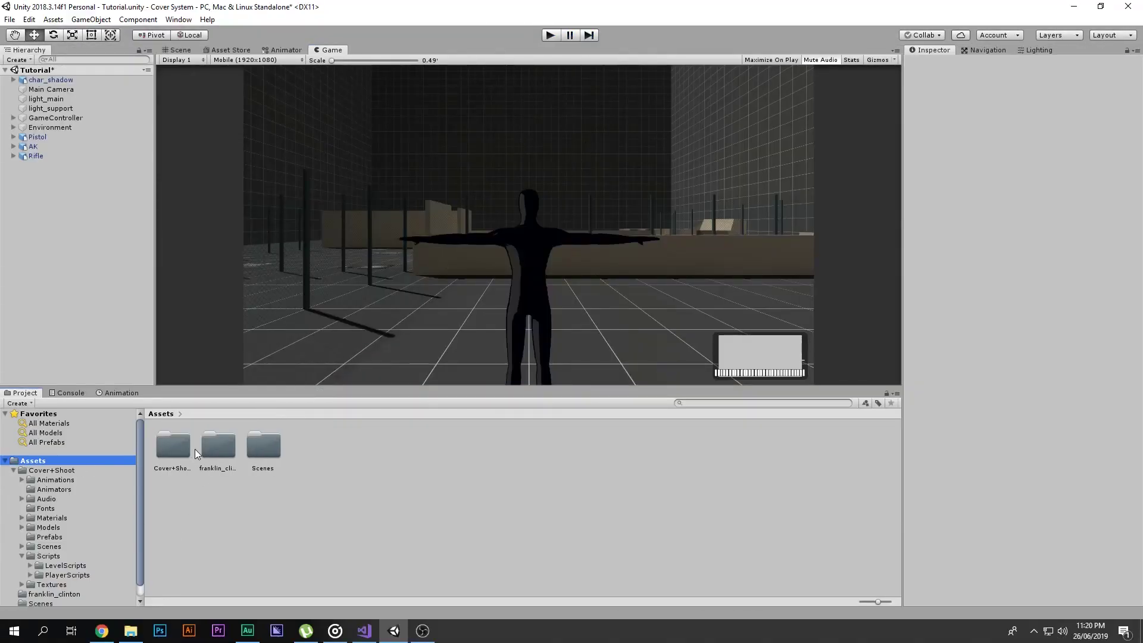
double_click(216, 447)
scroll(521, 512, "down", 3)
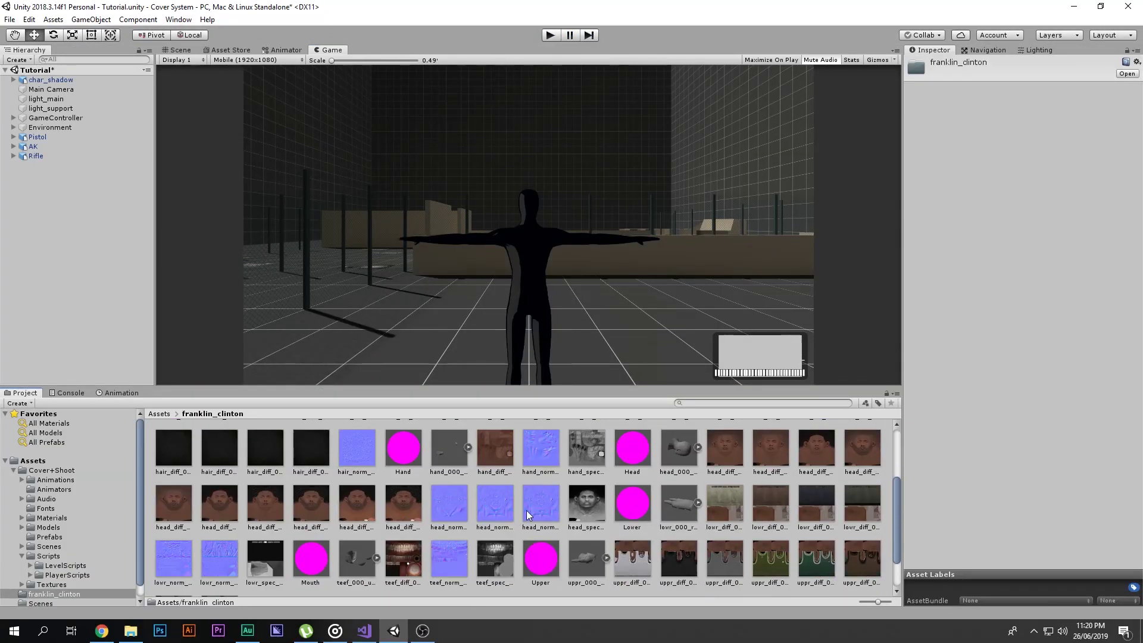
scroll(522, 512, "down", 1)
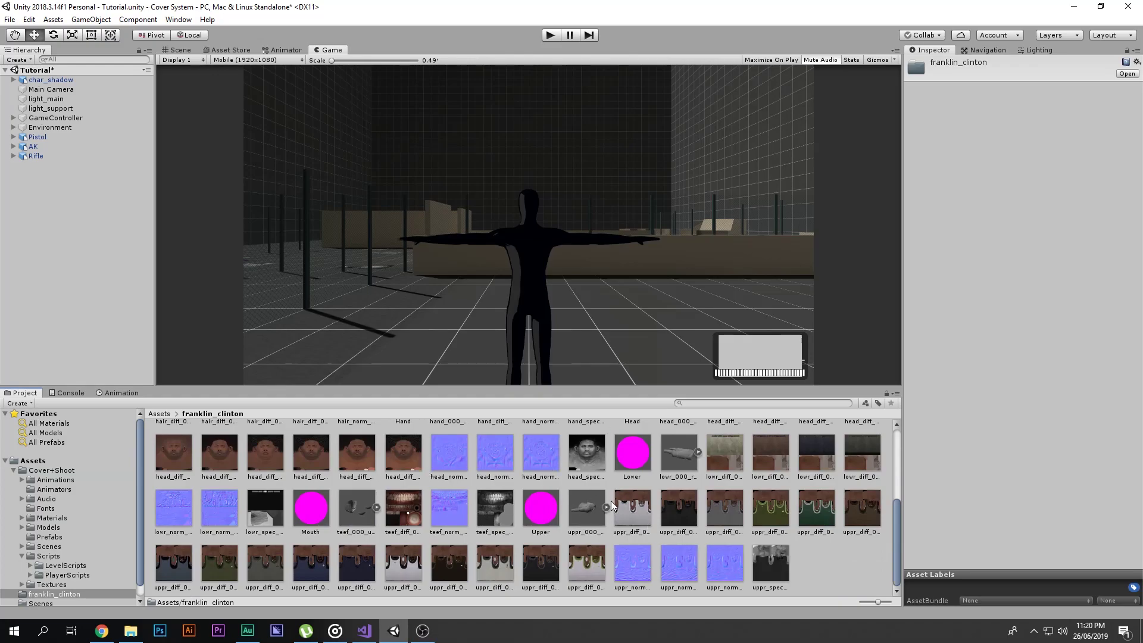
scroll(309, 500, "up", 3)
left_click(173, 503)
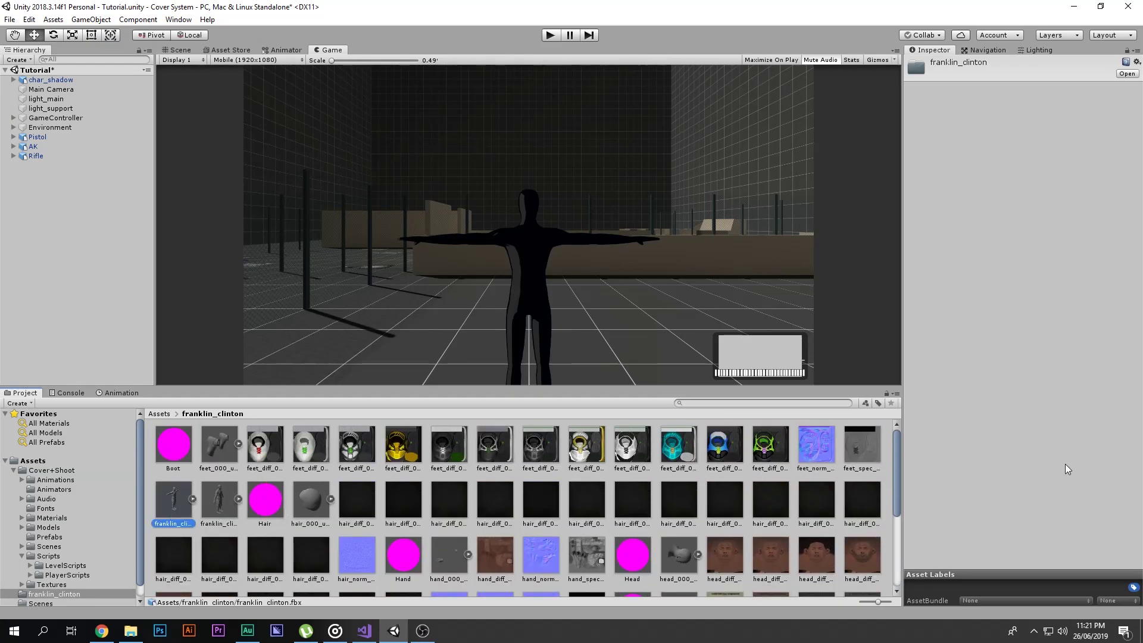
Switch the shader of the Boot, Hair, Hand, Head, Lower, Mouth and Upper materials to Standard in one go.
left_click(173, 445)
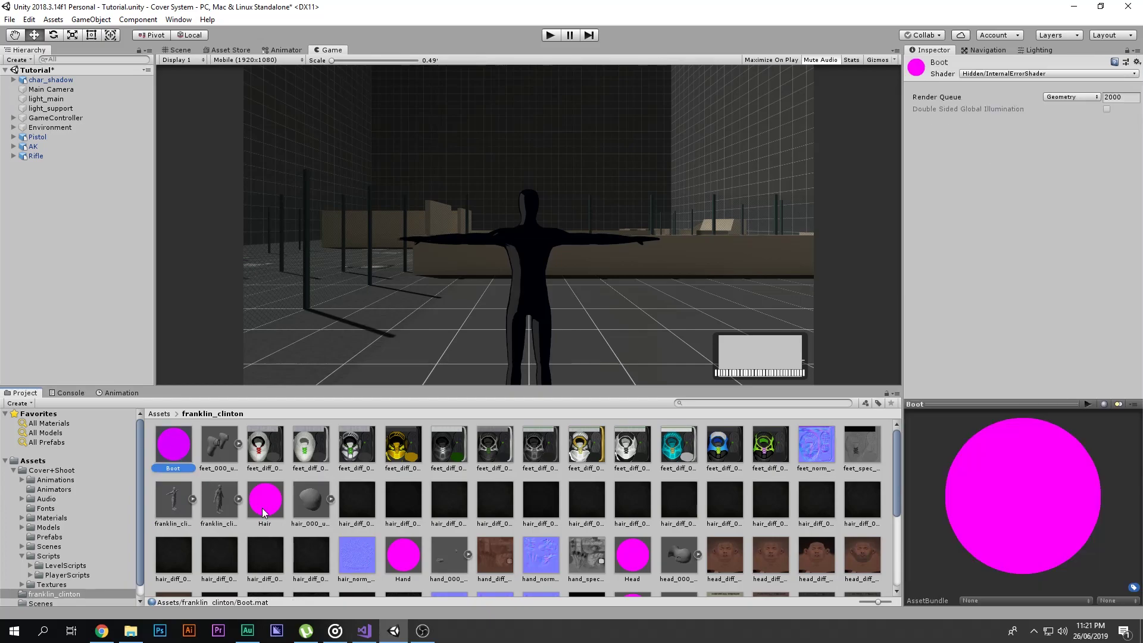
left_click(262, 508, "ctrl")
left_click(400, 560, "ctrl")
left_click(632, 554, "ctrl")
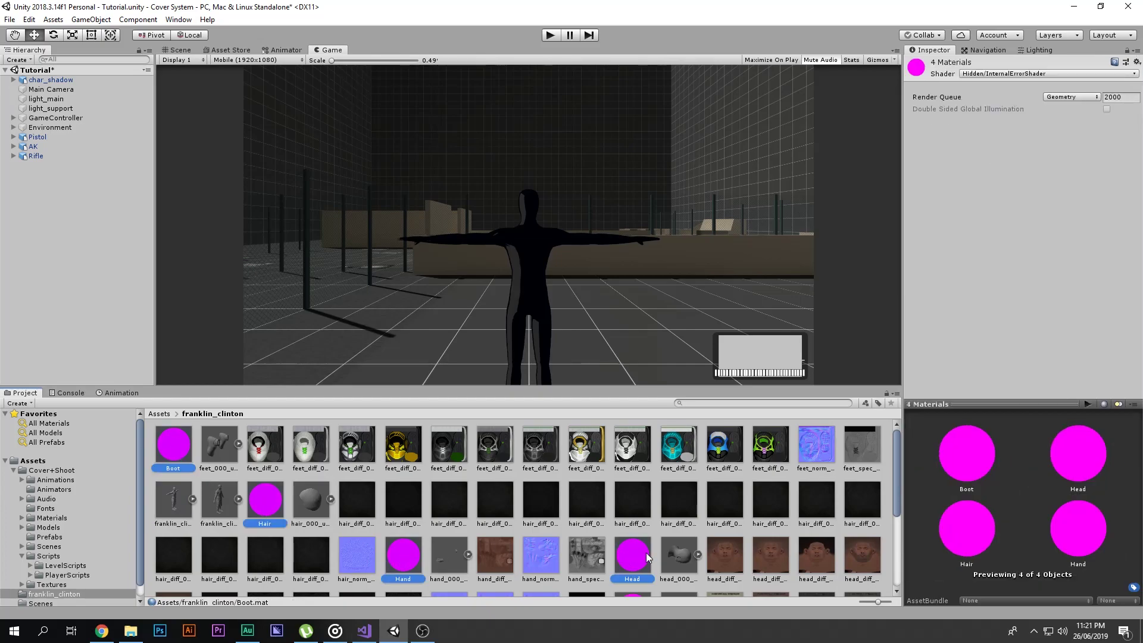
scroll(646, 553, "down", 1)
left_click(631, 582, "ctrl")
scroll(630, 577, "down", 2)
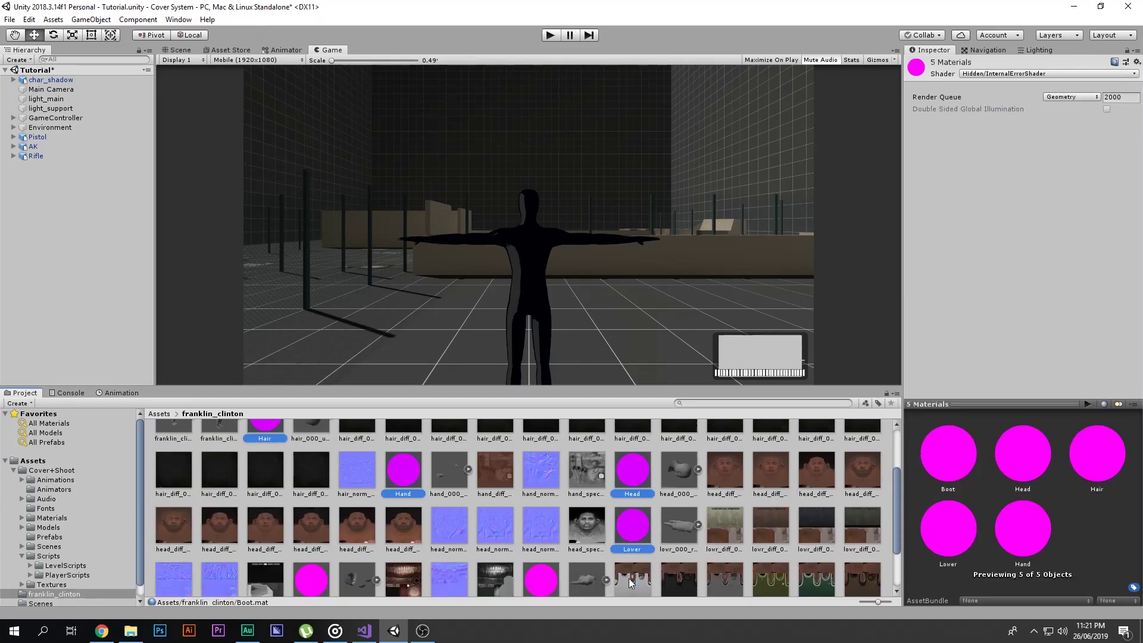
left_click(311, 509, "ctrl")
left_click(545, 512, "ctrl")
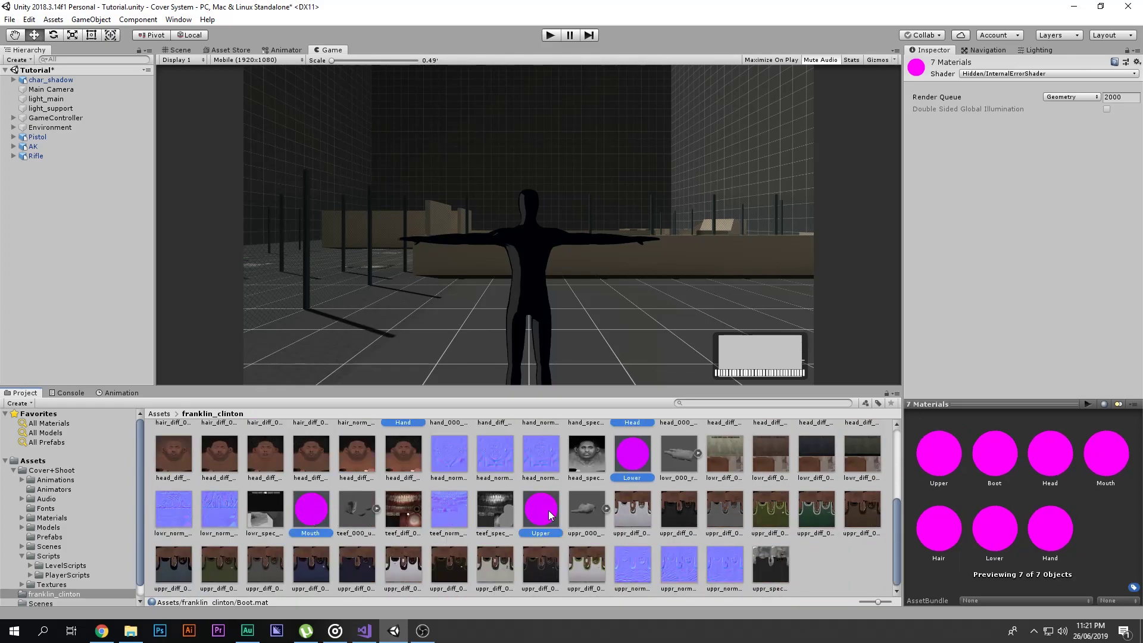
scroll(551, 518, "up", 3)
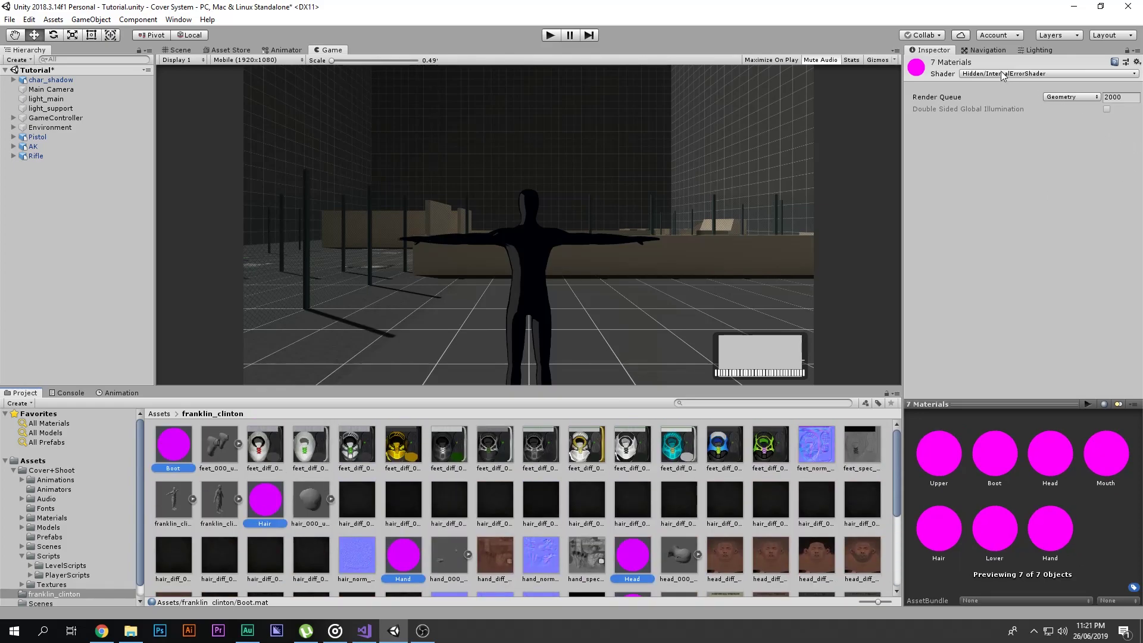
left_click(1000, 74)
left_click(998, 97)
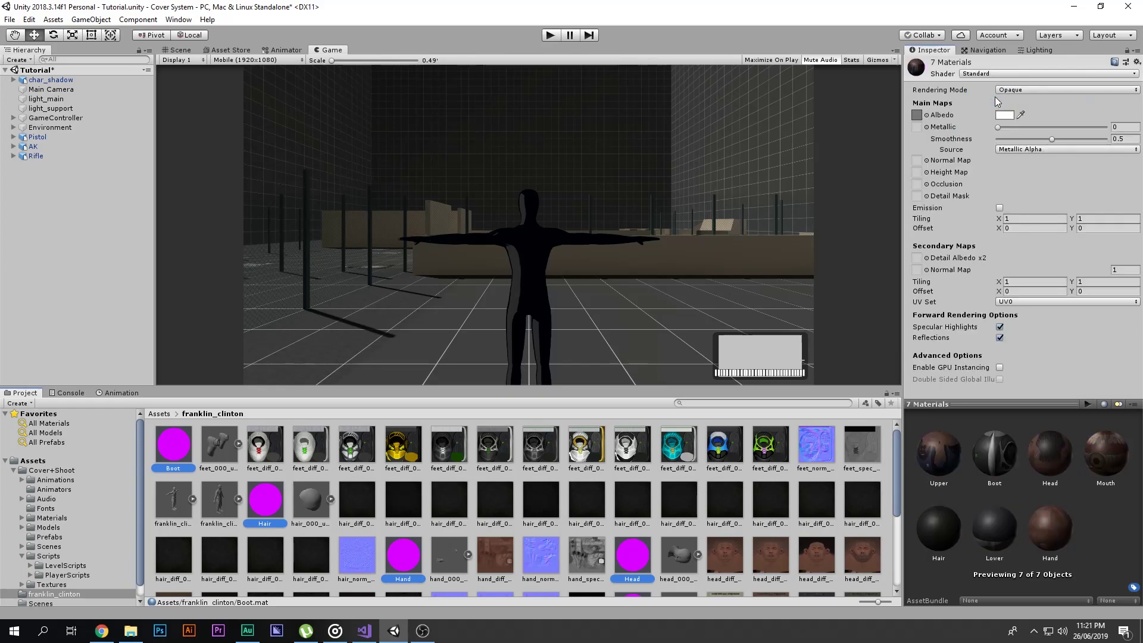
Set the Smoothness of the seven selected materials to 0 and check their Albedo color.
left_click_drag(1036, 139, 991, 140)
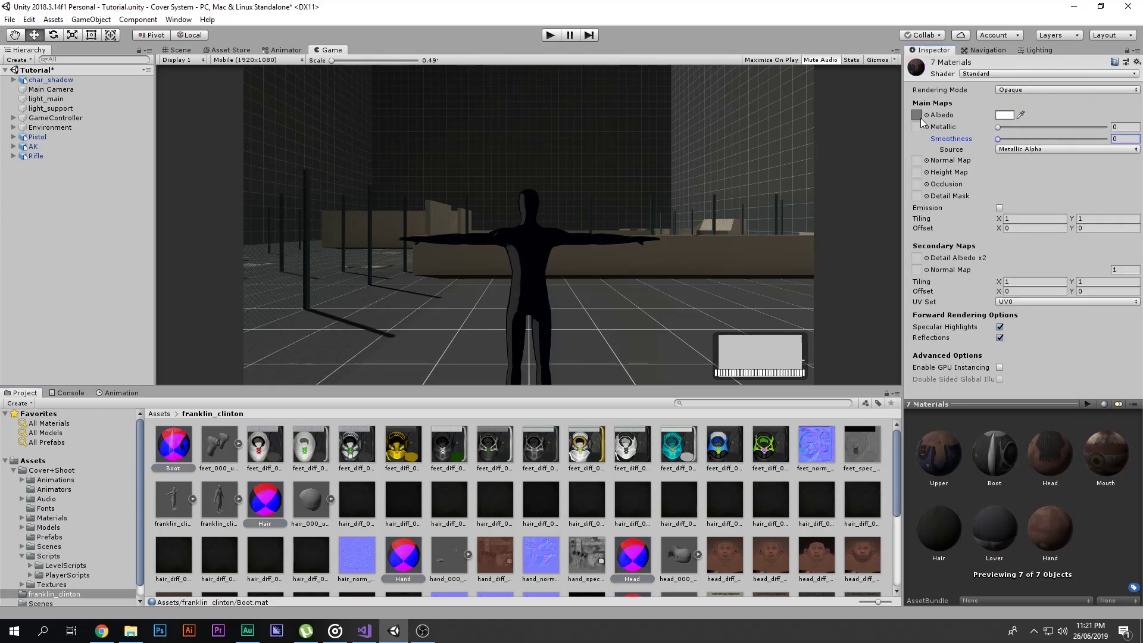
left_click(1006, 115)
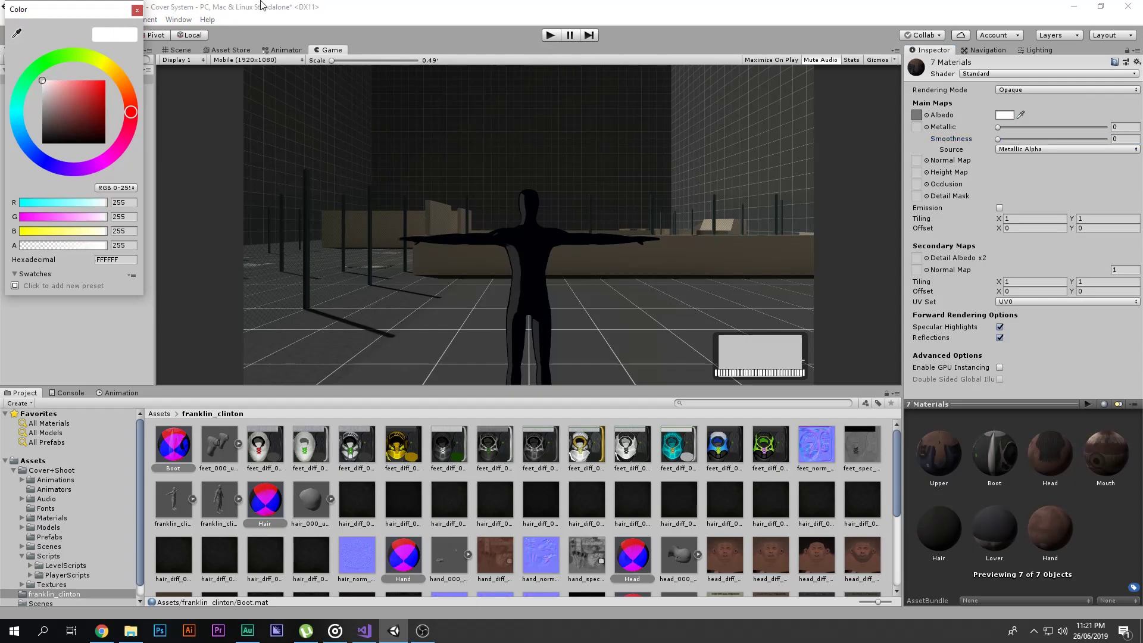
left_click(136, 9)
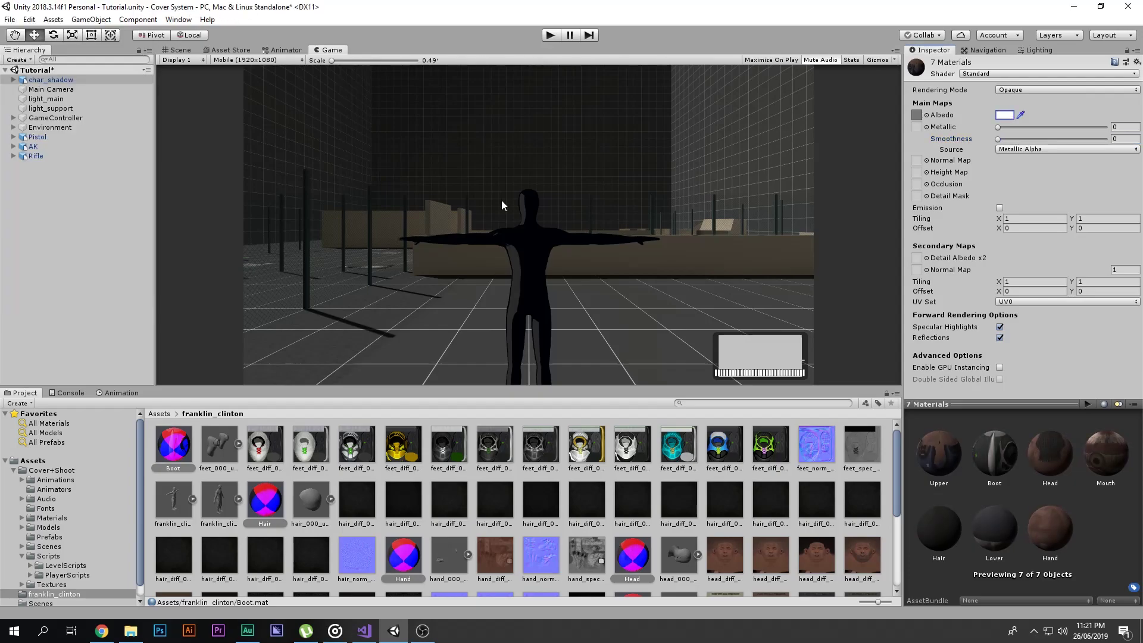
Open the TimeTrial scene from the Cover+Shoot Scenes folder and bring the char_shadow character into close view in the Scene view.
left_click(176, 51)
scroll(476, 292, "down", 1)
right_click_drag(530, 253, 832, 252)
key("w")
left_click(41, 462)
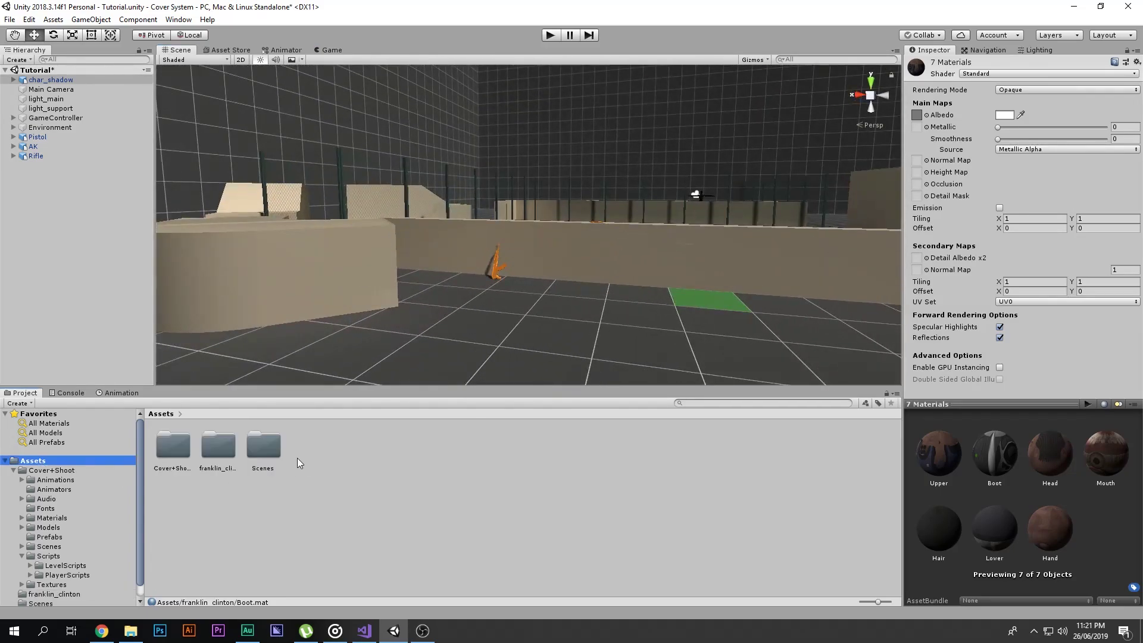
double_click(178, 449)
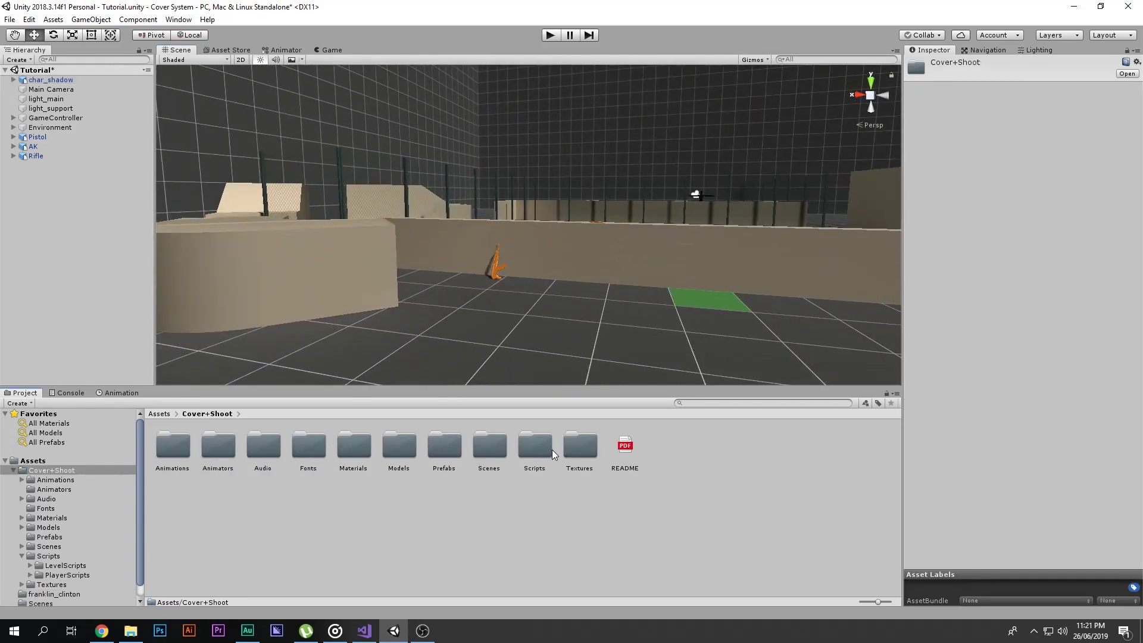
double_click(482, 453)
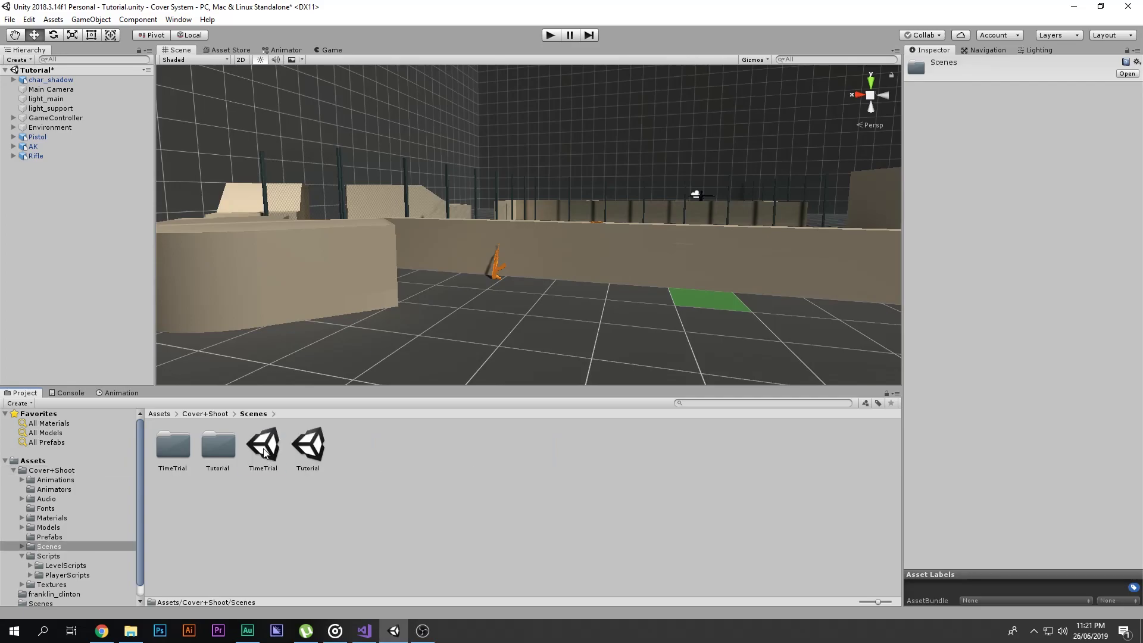
double_click(263, 451)
left_click(608, 343)
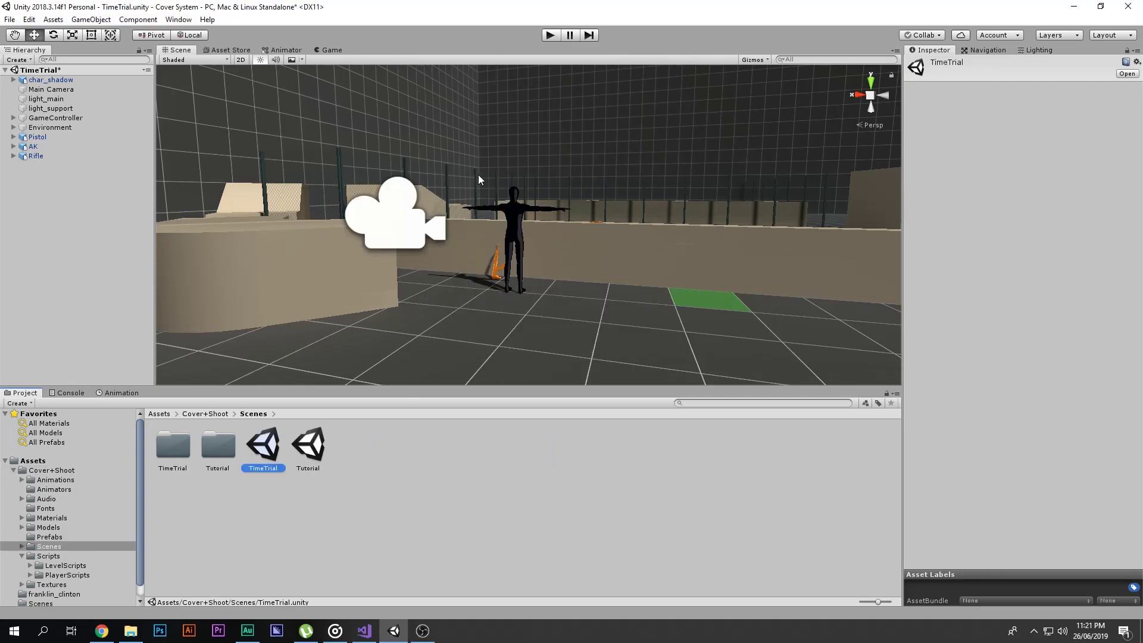
scroll(516, 215, "up", 5)
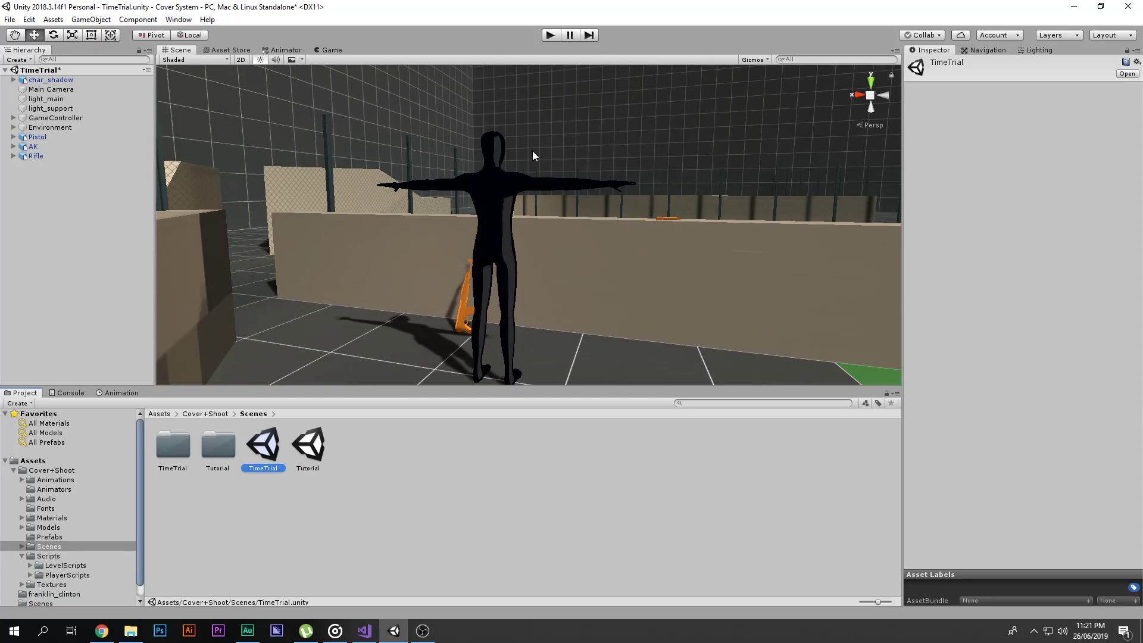
Place the franklin_clinton model from its Assets folder into the scene beside the char_shadow character.
left_click(38, 456)
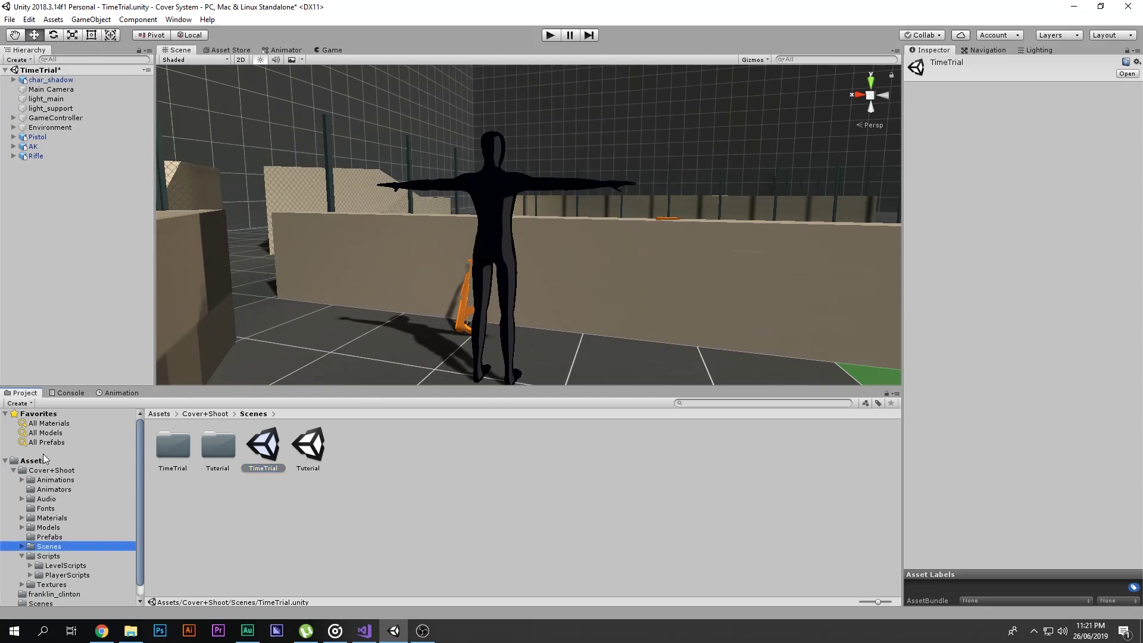
left_click(34, 460)
double_click(218, 446)
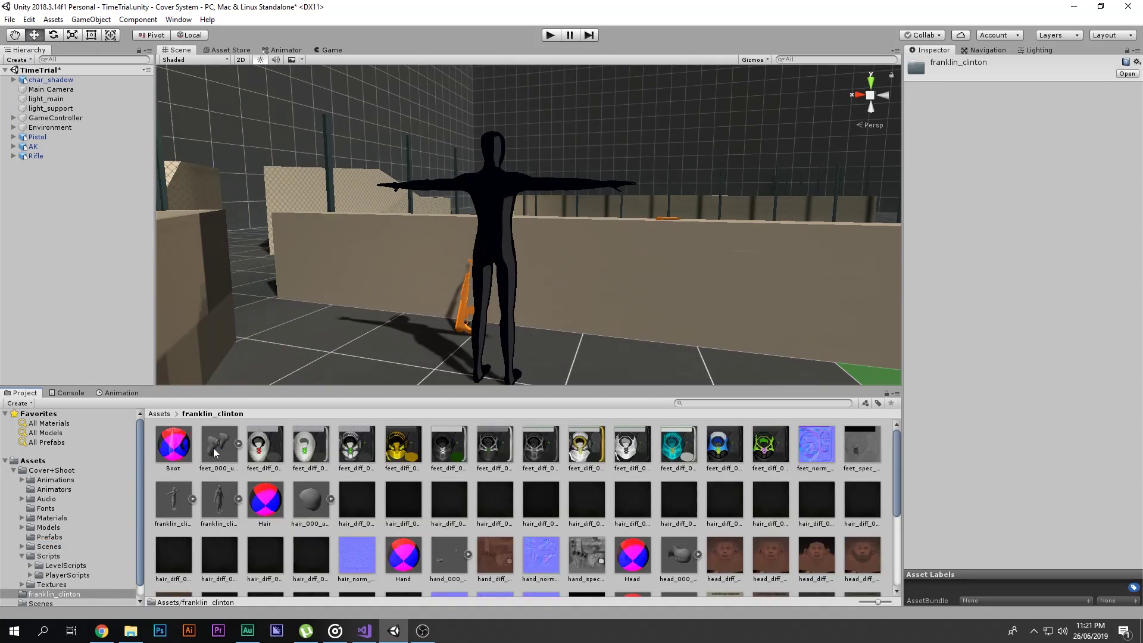
left_click_drag(240, 457, 407, 384)
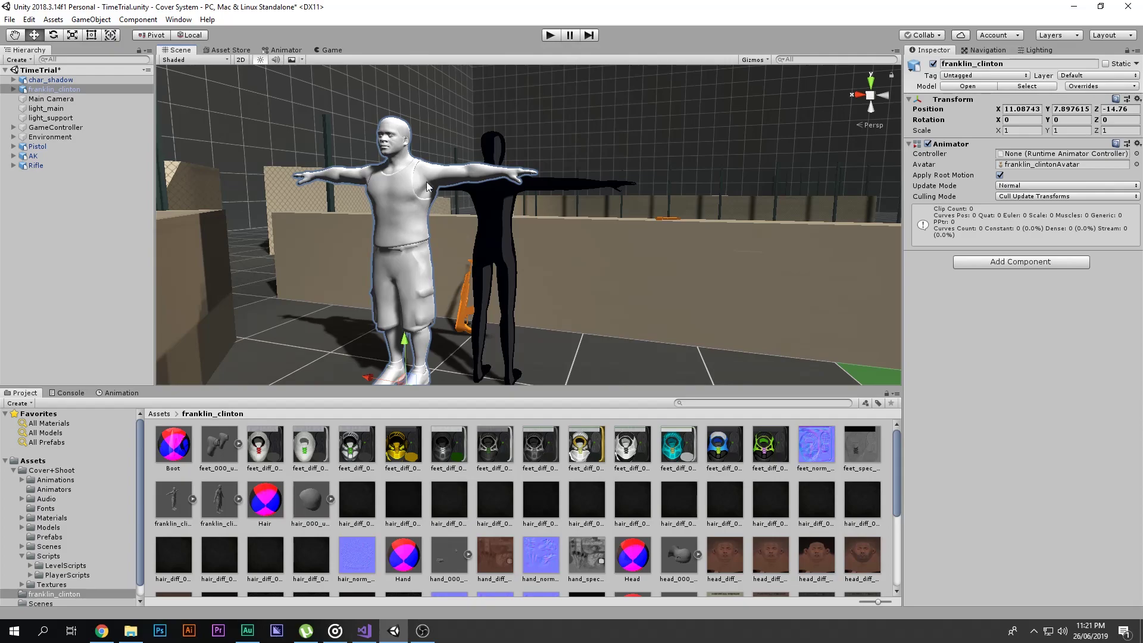
Switch to Chrome, look through the How To Do channel's uploaded videos on YouTube, and return to Unity.
left_click(113, 633)
left_click(203, 10)
scroll(223, 338, "up", 6)
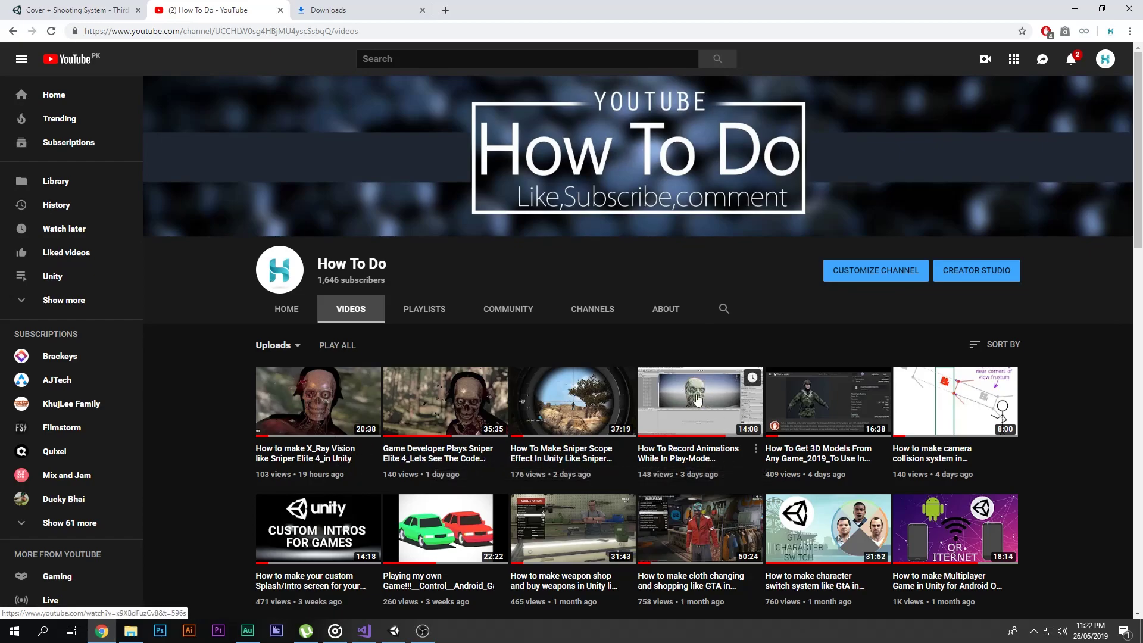
scroll(1026, 420, "down", 3)
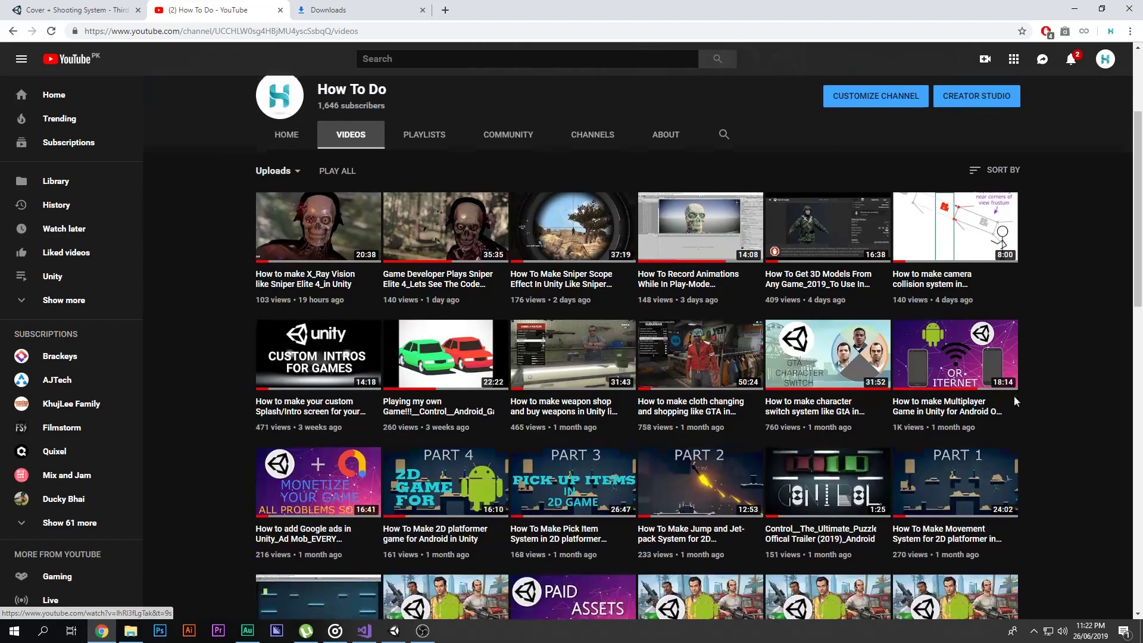
left_click(1075, 9)
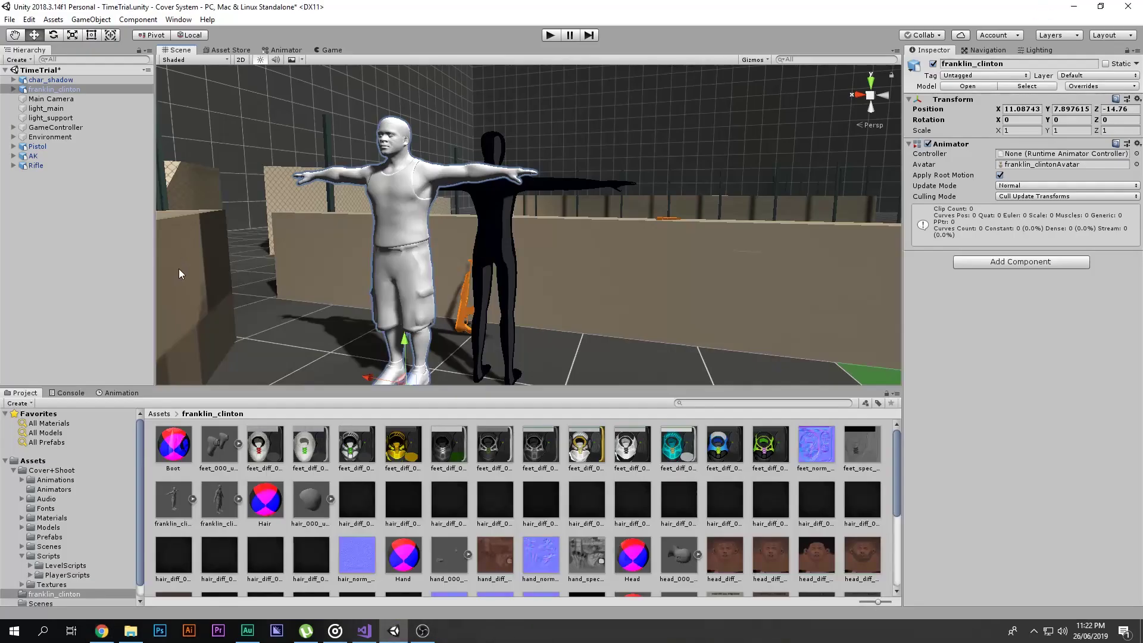
Make franklin_clinton a child of char_shadow and reset its transform so position and rotation are 0 on all axes.
left_click_drag(73, 90, 52, 81)
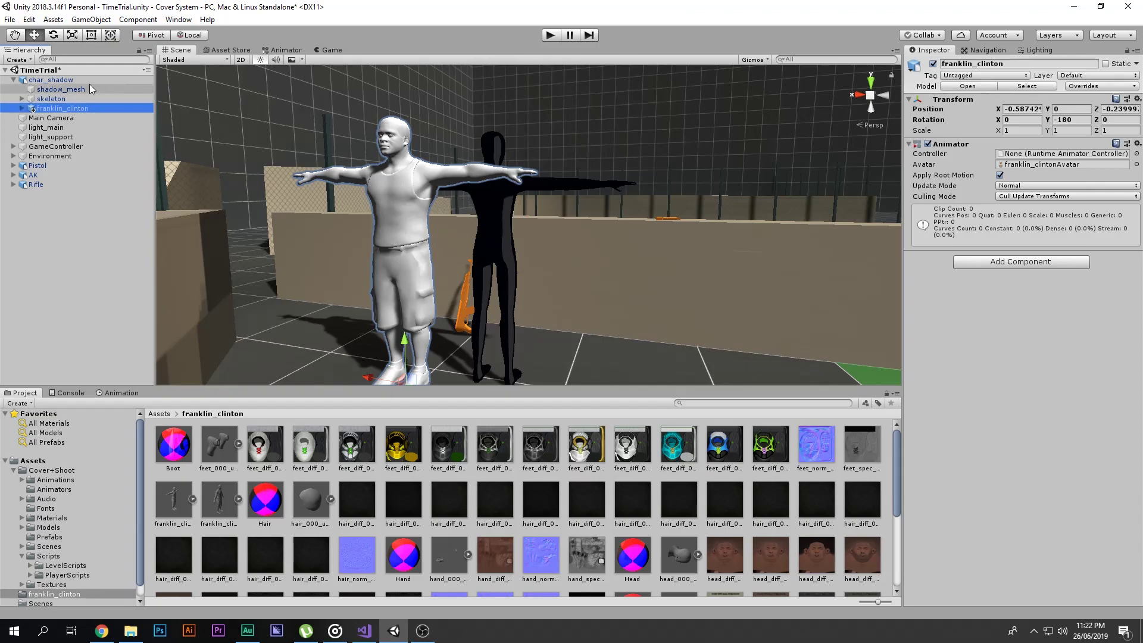
left_click(50, 80)
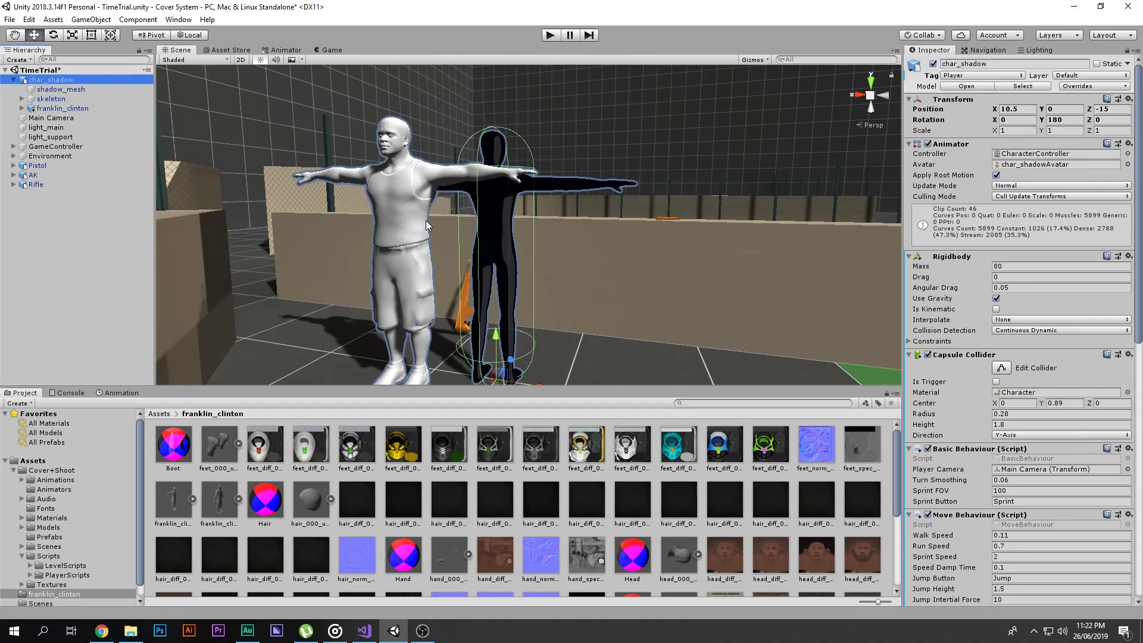
left_click(88, 108)
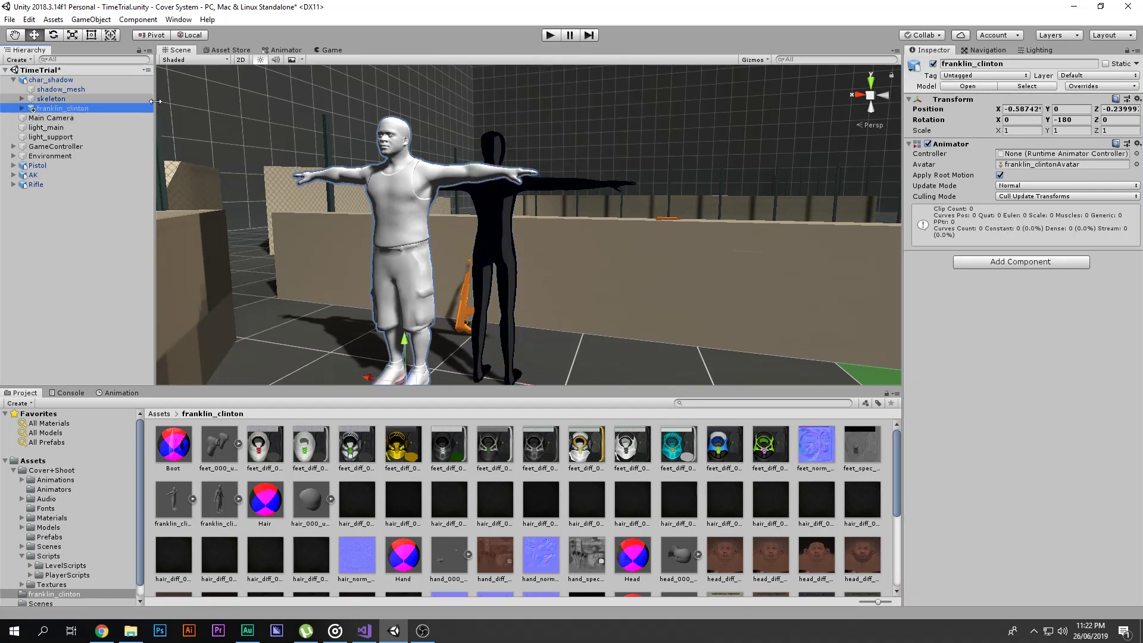
left_click(1137, 99)
left_click(1039, 112)
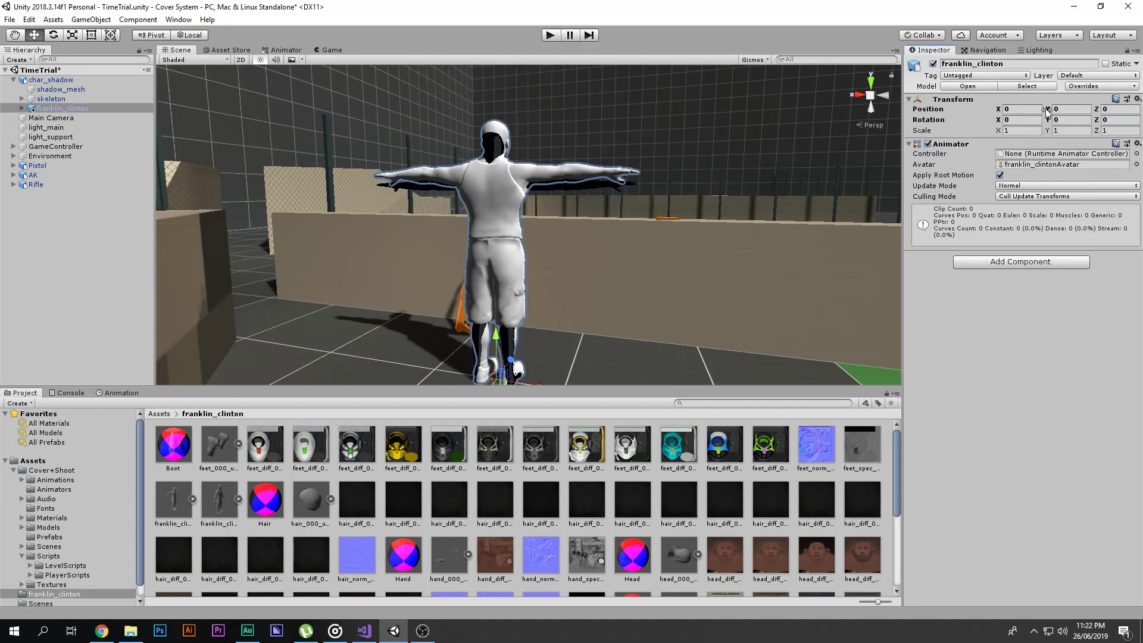
left_click(1071, 113)
key("Tab")
From a side view, align franklin_clinton with char_shadow by setting its Z position to -0.041 and scaling it to 0.95 on all axes.
left_click(862, 97)
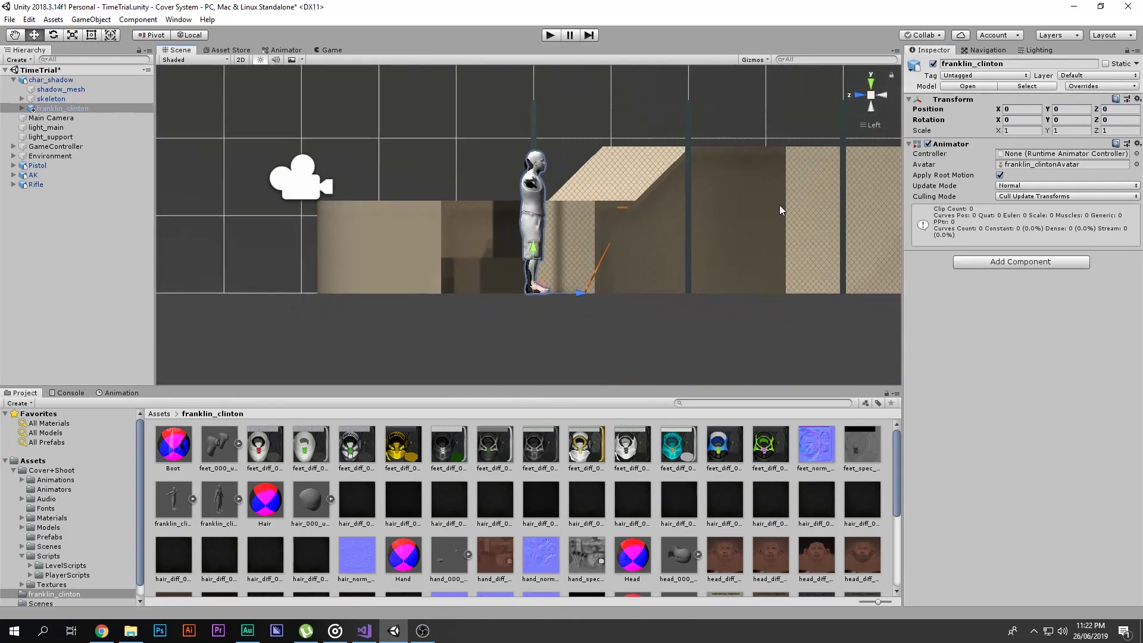
left_click_drag(568, 351, 526, 357)
key("r")
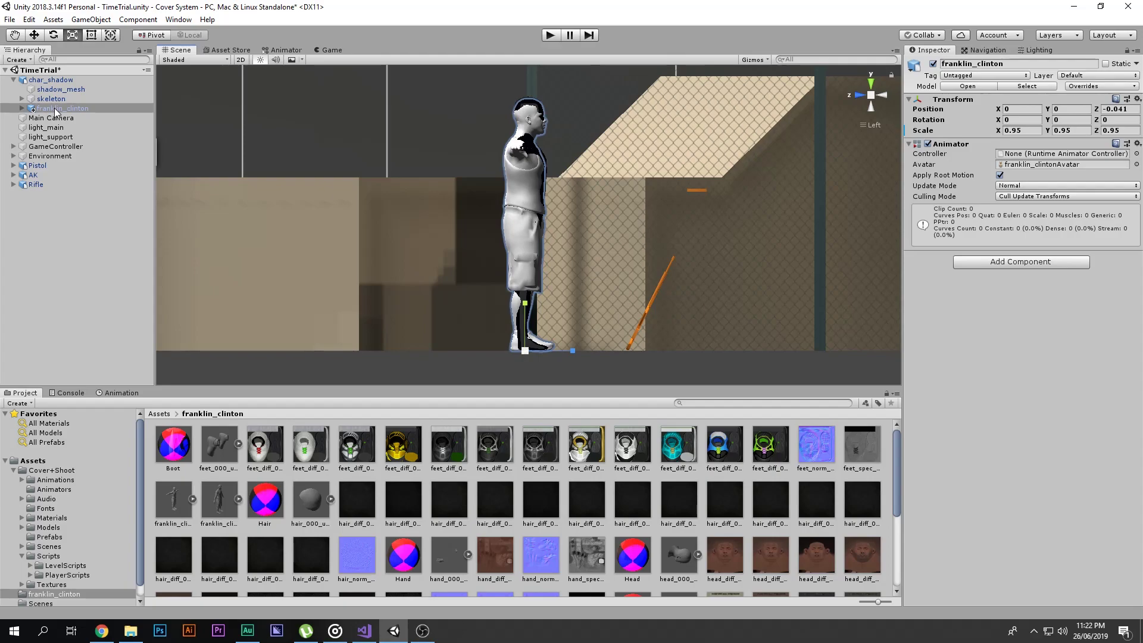
Move franklin_clinton out of char_shadow to the first place in the scene hierarchy and unpack its prefab.
left_click_drag(55, 111, 56, 79)
right_click(53, 79)
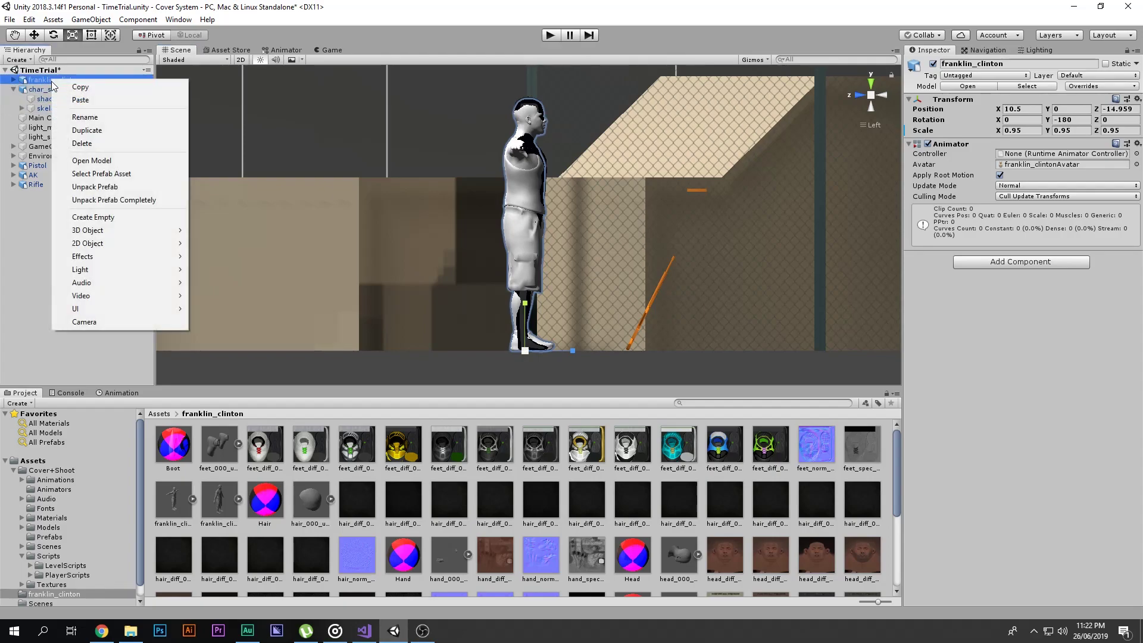
left_click(97, 189)
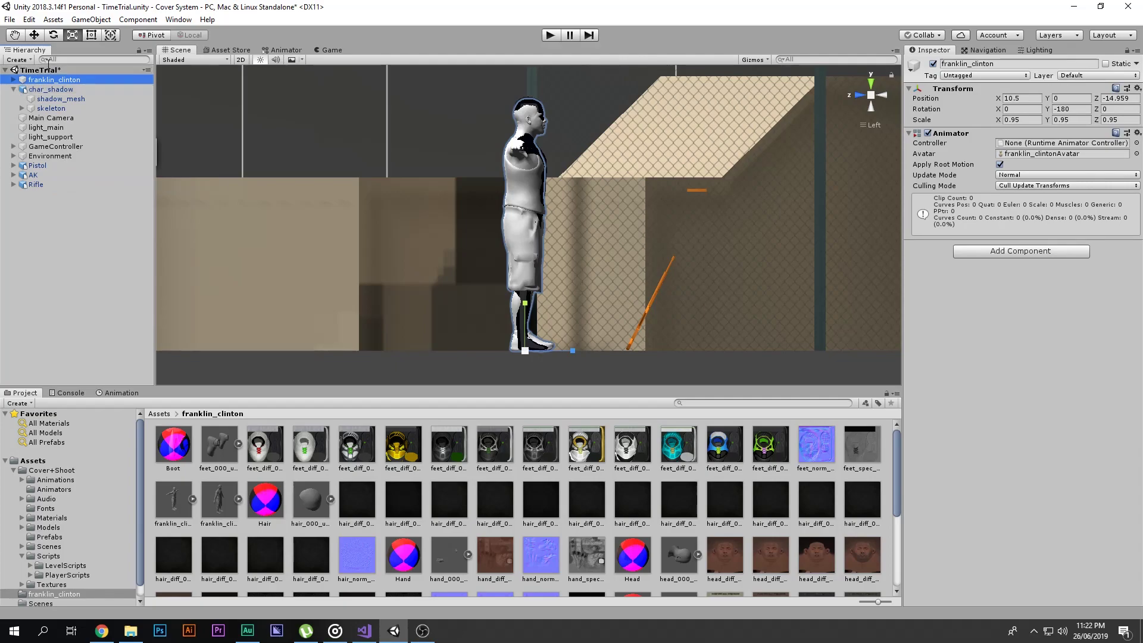
Compare the components of the char_shadow and franklin_clinton objects.
left_click(36, 90)
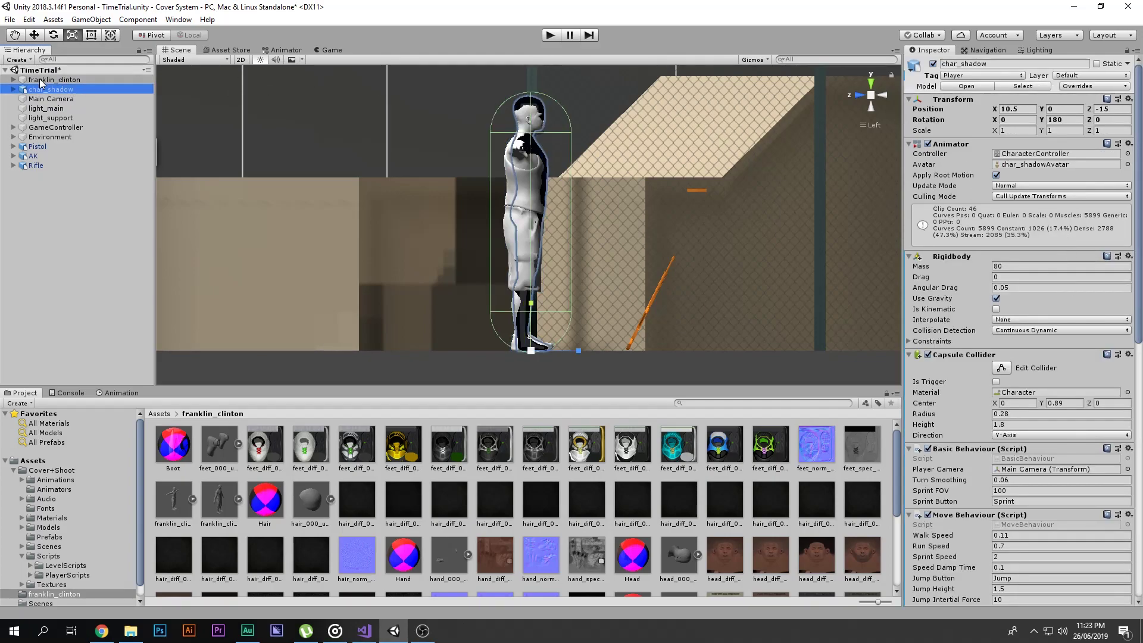
left_click(42, 79)
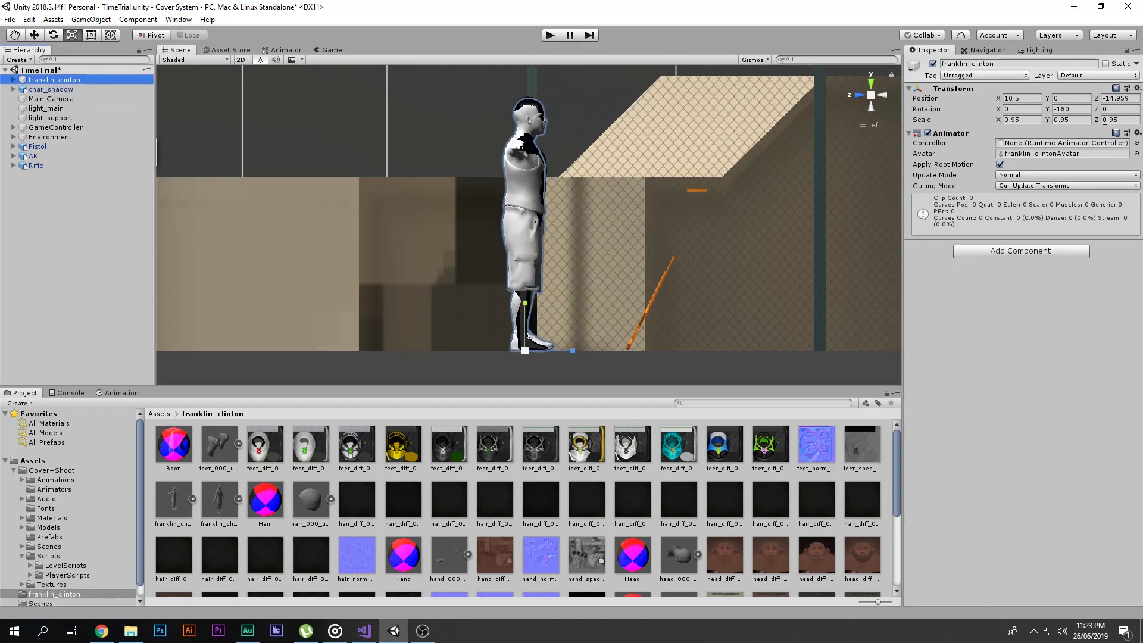
left_click(50, 89)
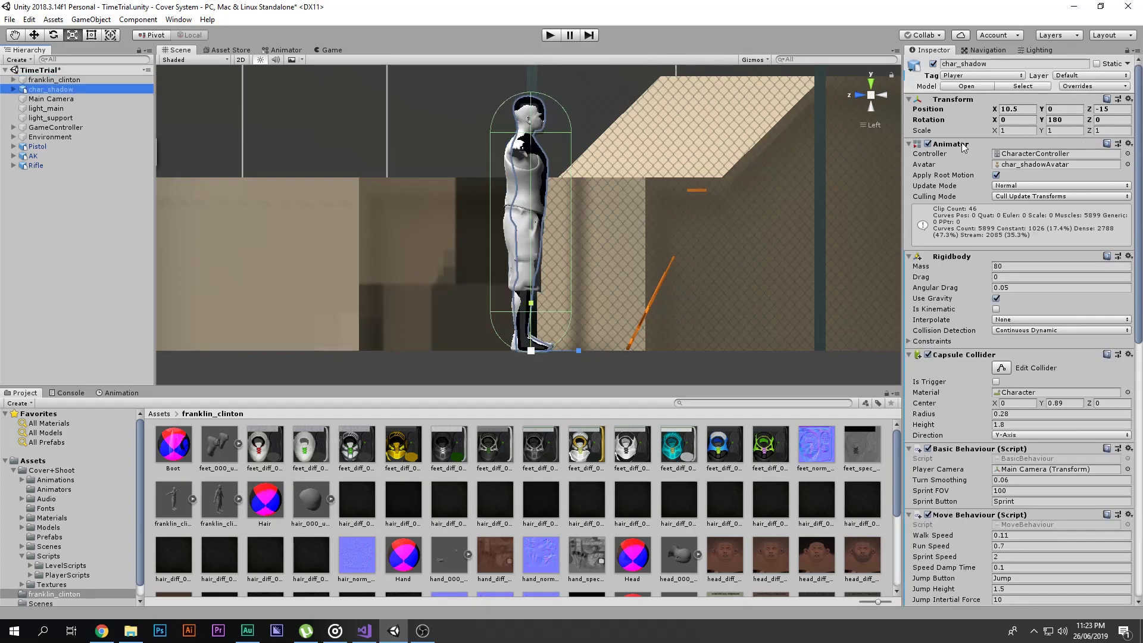
left_click(1129, 143)
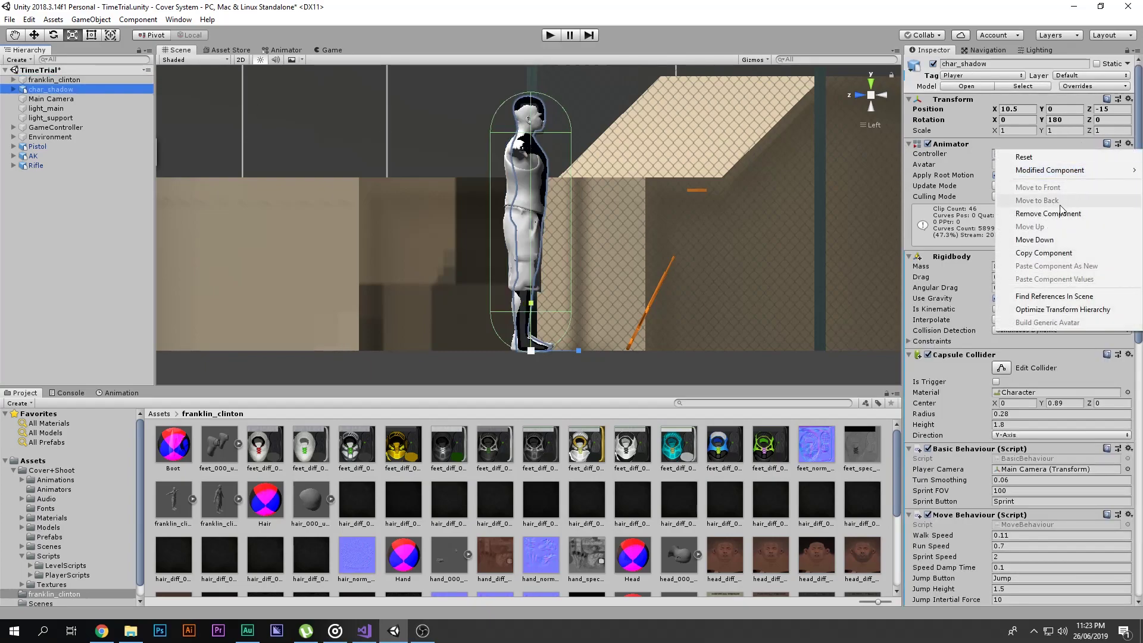
left_click(1041, 241)
left_click(679, 271)
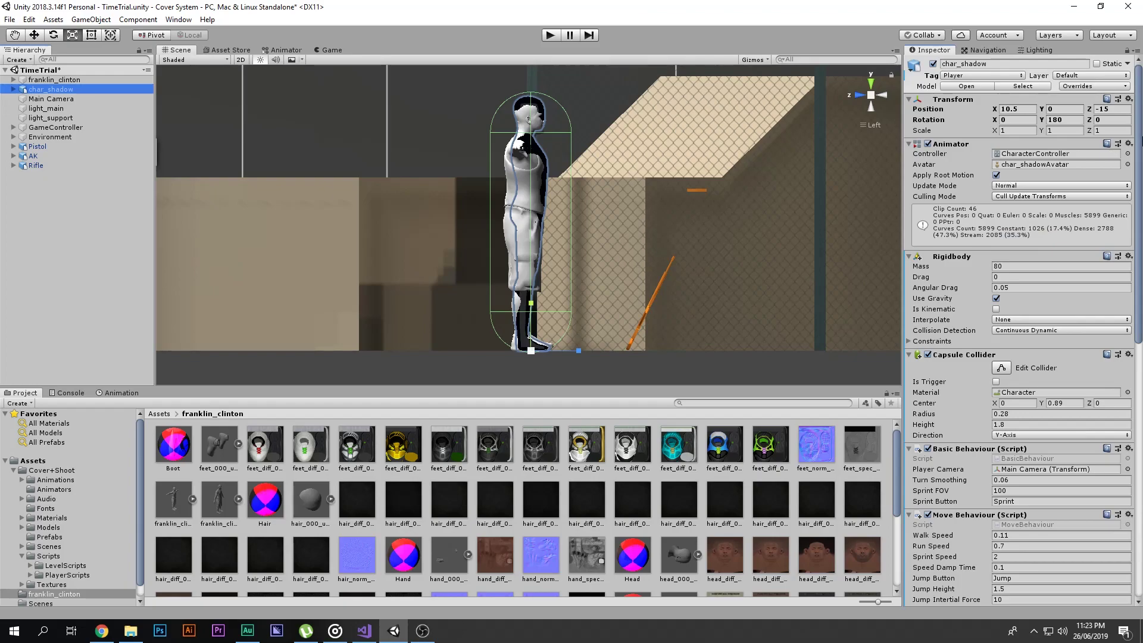
Copy char_shadow's Animator component and paste its values onto franklin_clinton's Animator.
left_click(1128, 143)
left_click(1054, 253)
left_click(108, 81)
left_click(1137, 133)
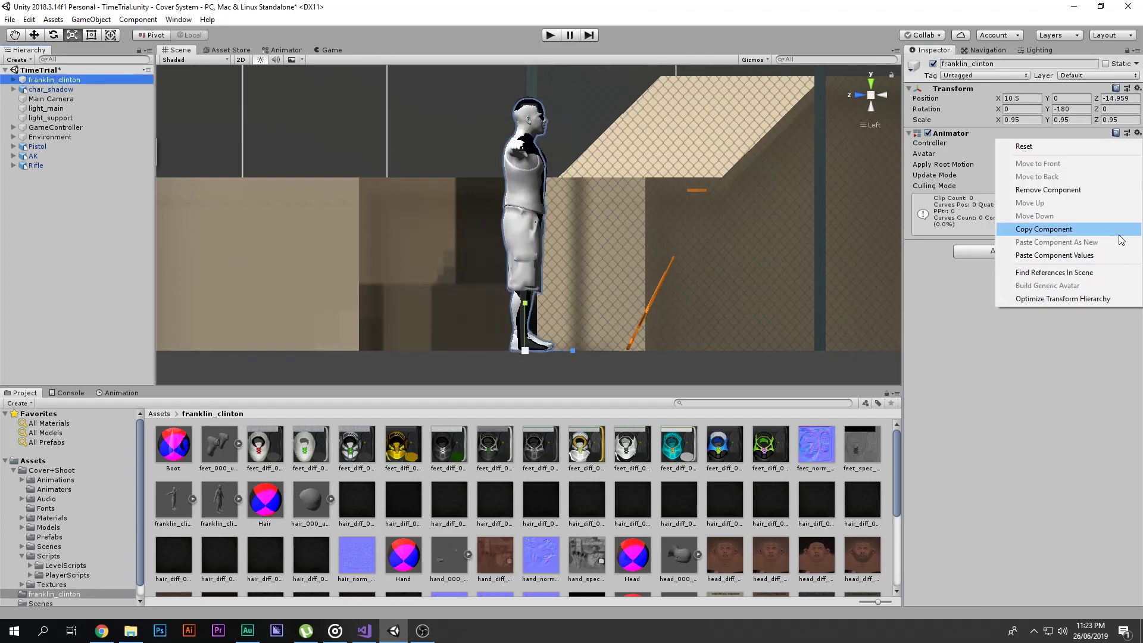
left_click(1105, 255)
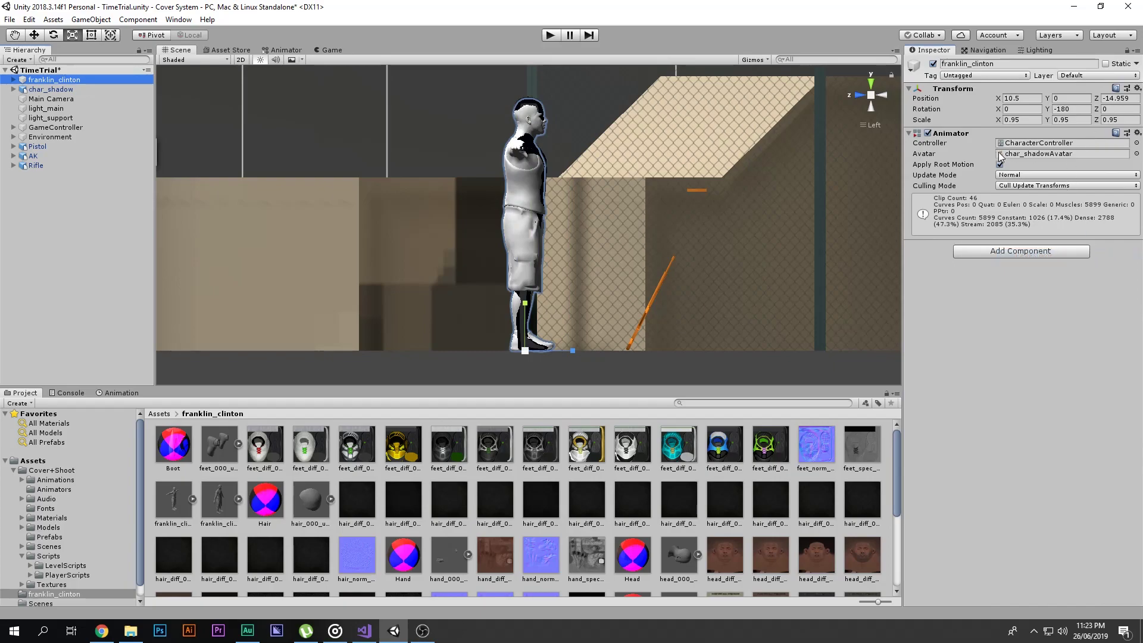
Set the avatar of franklin_clinton's Animator to franklin_clintonAvatar.
left_click(1136, 153)
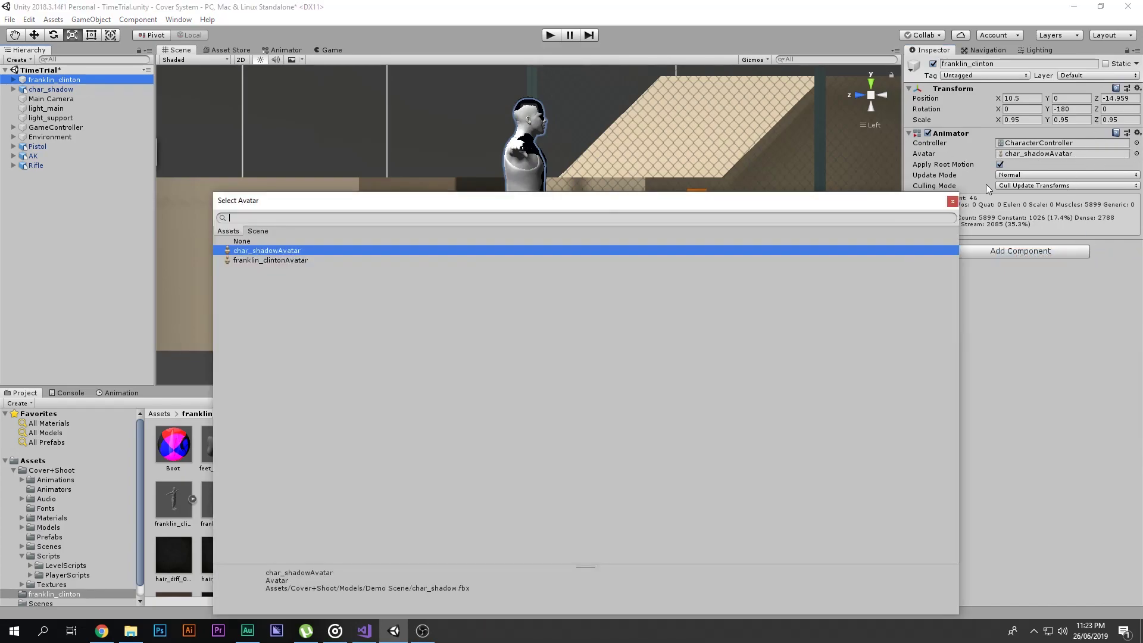
left_click(271, 260)
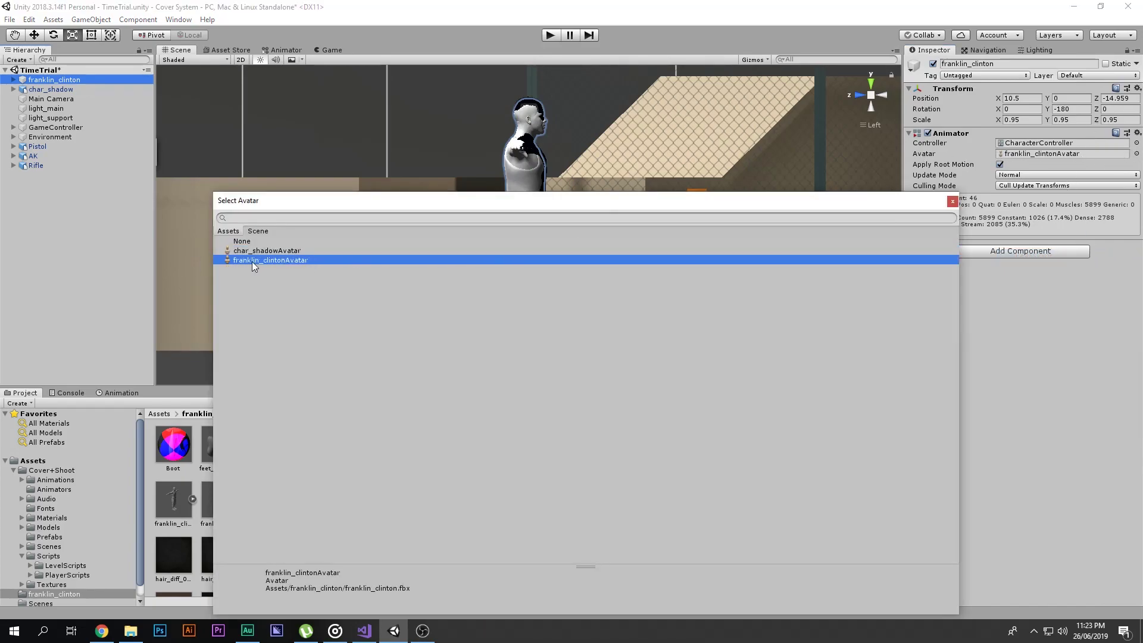
double_click(270, 261)
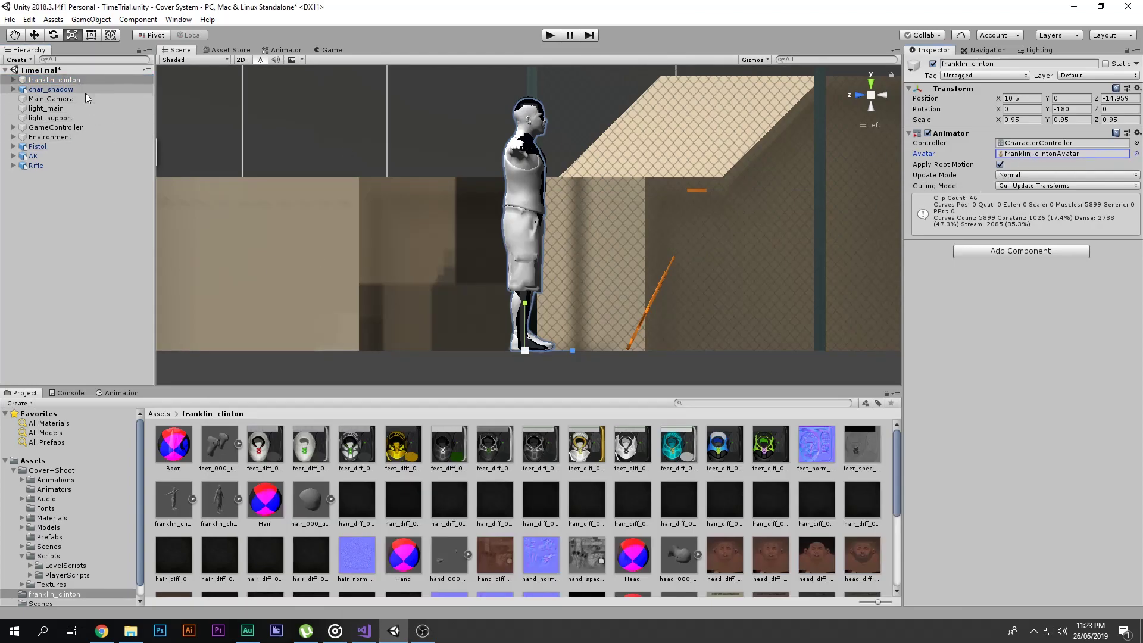
Copy char_shadow's Rigidbody component, paste it as a new component on franklin_clinton, and expand its constraints to check them.
left_click(85, 90)
left_click(1129, 256)
left_click(1083, 364)
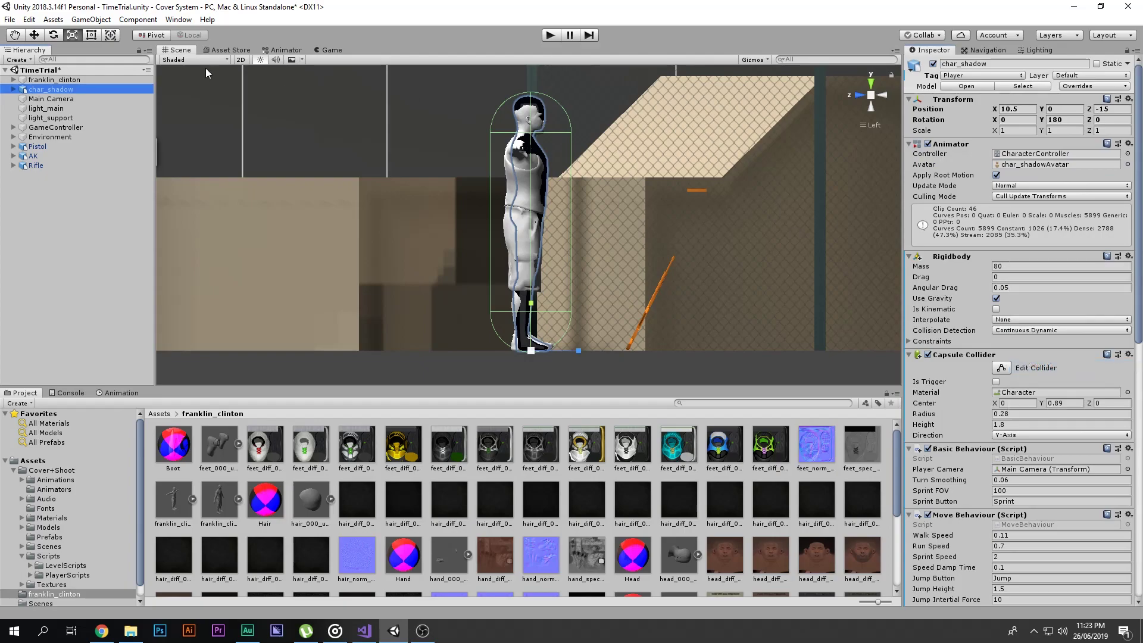
left_click(116, 79)
left_click(1137, 133)
left_click(1046, 244)
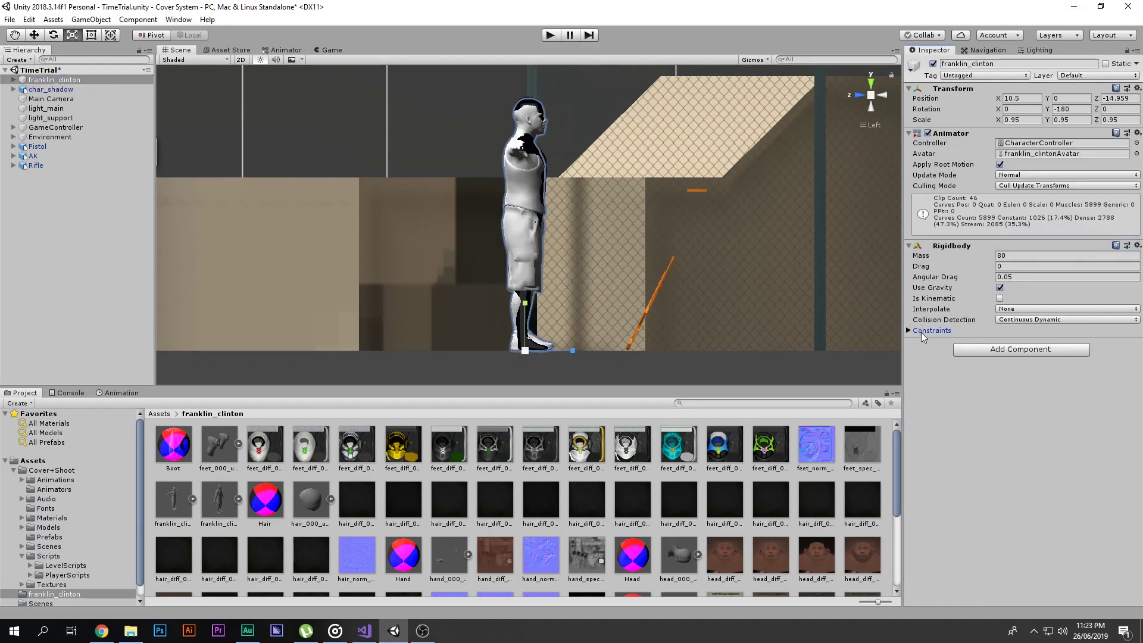
left_click(920, 331)
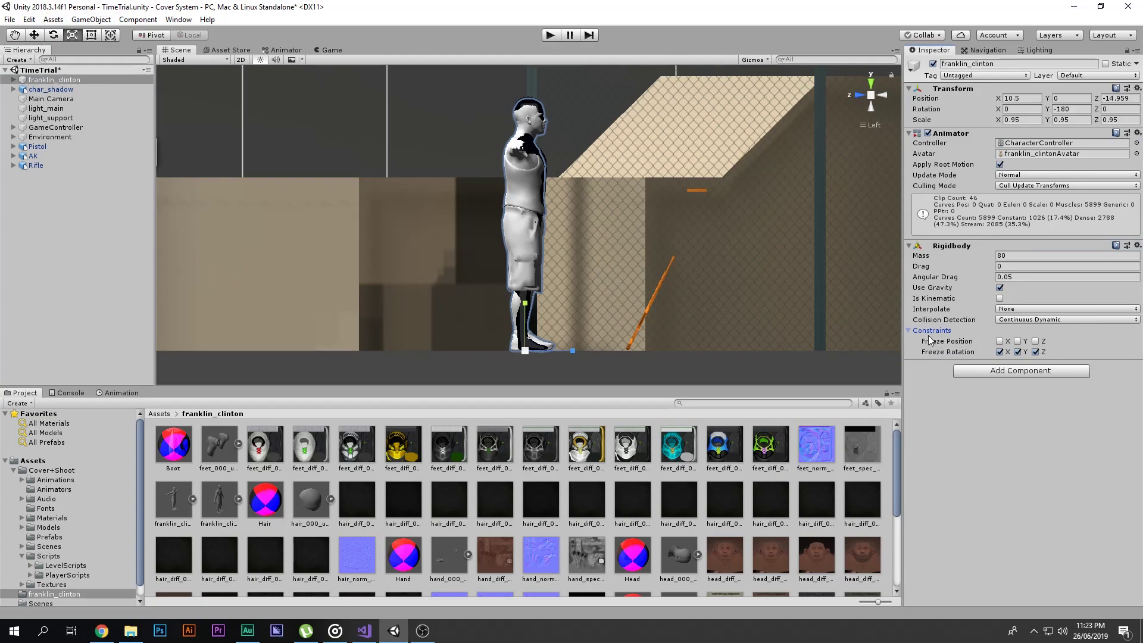
Copy char_shadow's Capsule Collider and paste it as a new component on franklin_clinton.
left_click(50, 89)
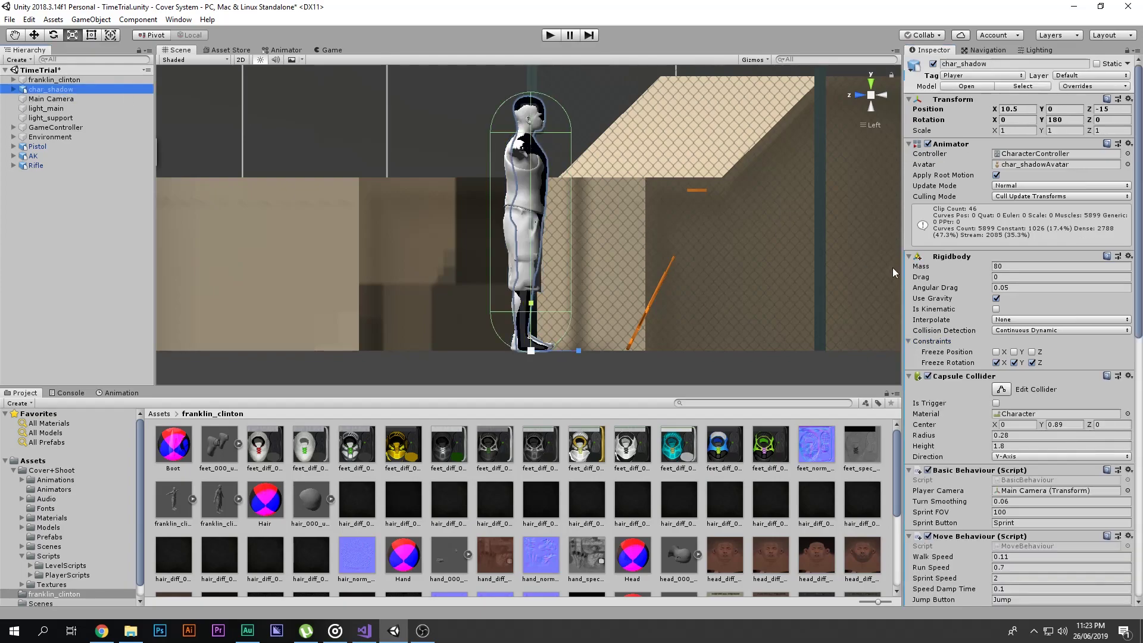
left_click(1128, 376)
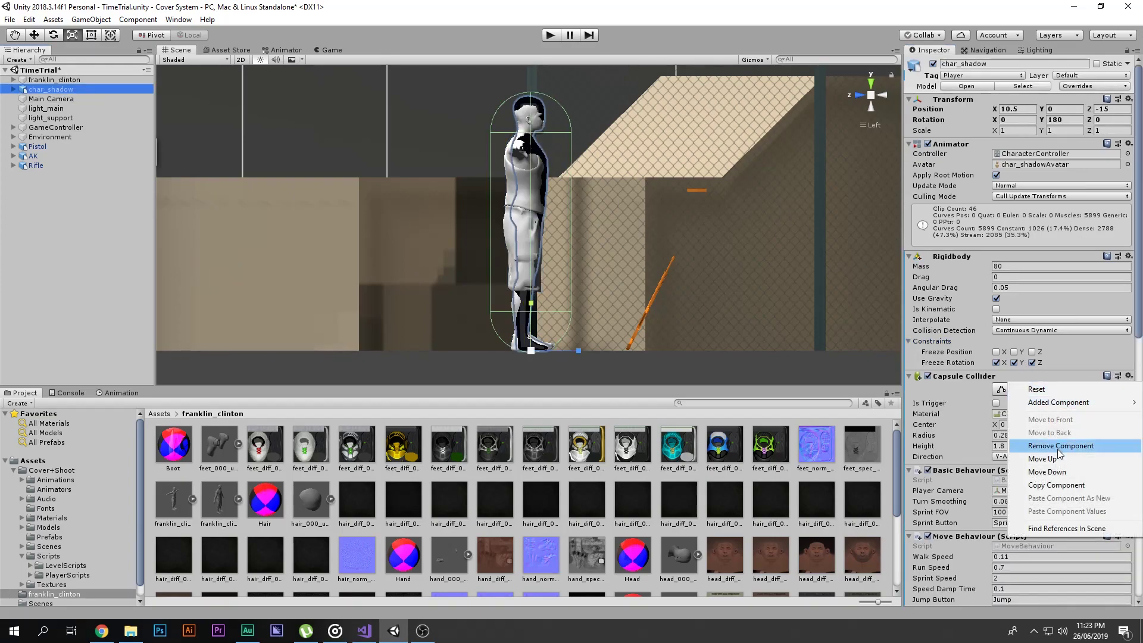
left_click(1058, 484)
left_click(55, 80)
left_click(1137, 245)
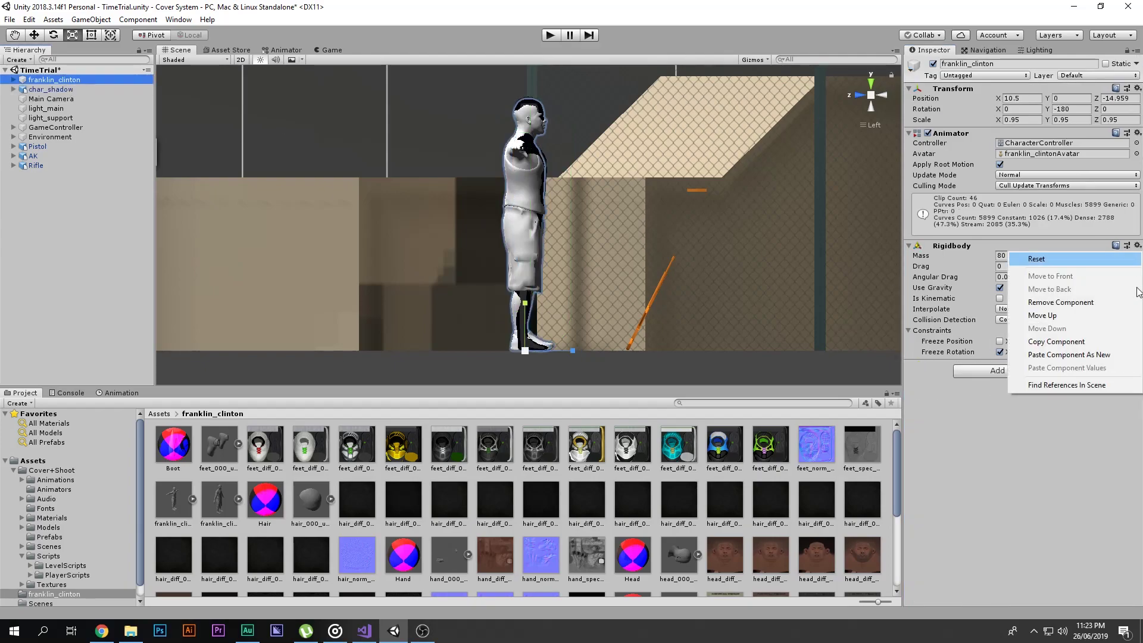
left_click(1060, 355)
Collapse the component sections below Transform on franklin_clinton and char_shadow, including all of char_shadow's script components.
left_click(915, 134)
left_click(910, 144)
left_click(910, 156)
left_click(103, 90)
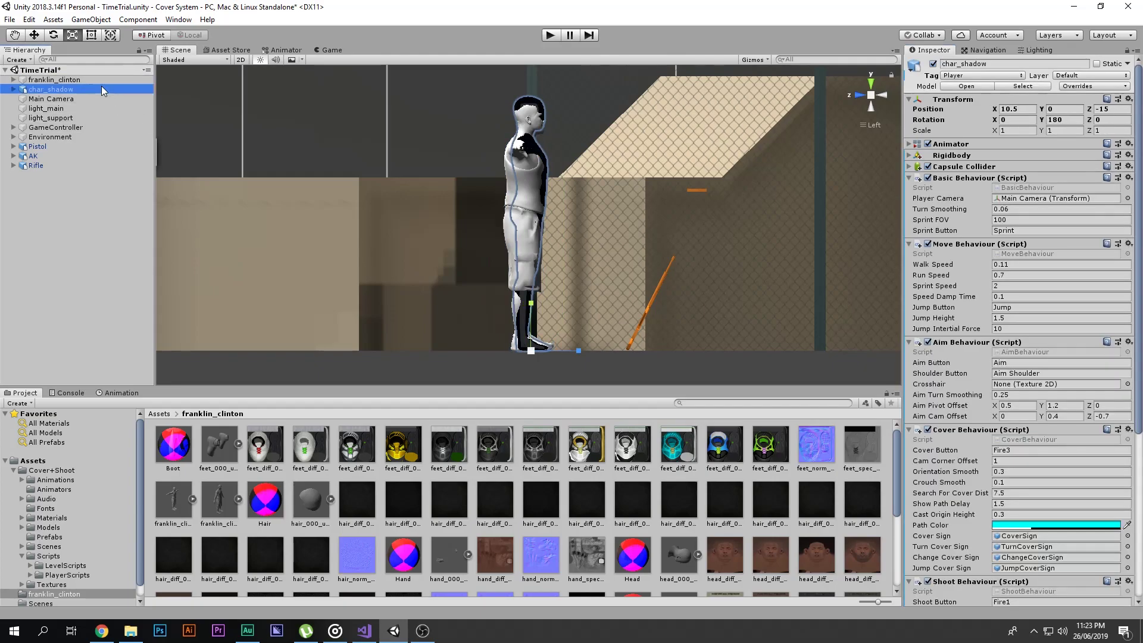
left_click(909, 178)
left_click(910, 190)
left_click(910, 200)
left_click(909, 212)
left_click(910, 223)
left_click(910, 235)
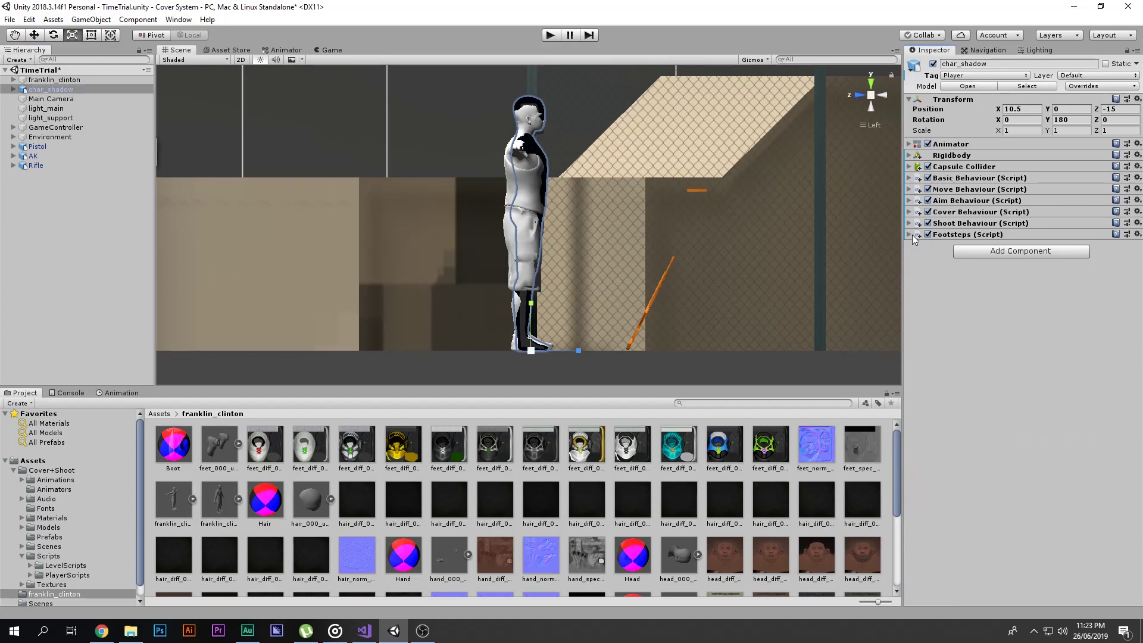
Copy char_shadow's Basic Behaviour script and paste it as a new component on franklin_clinton.
left_click(1139, 179)
left_click(1069, 287)
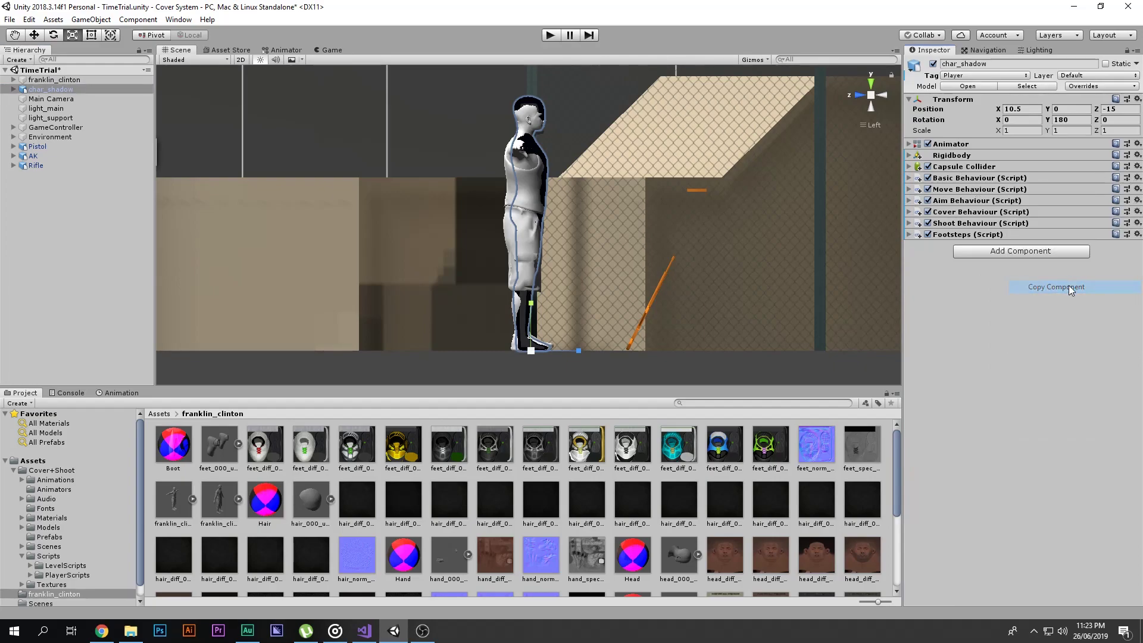
left_click(100, 79)
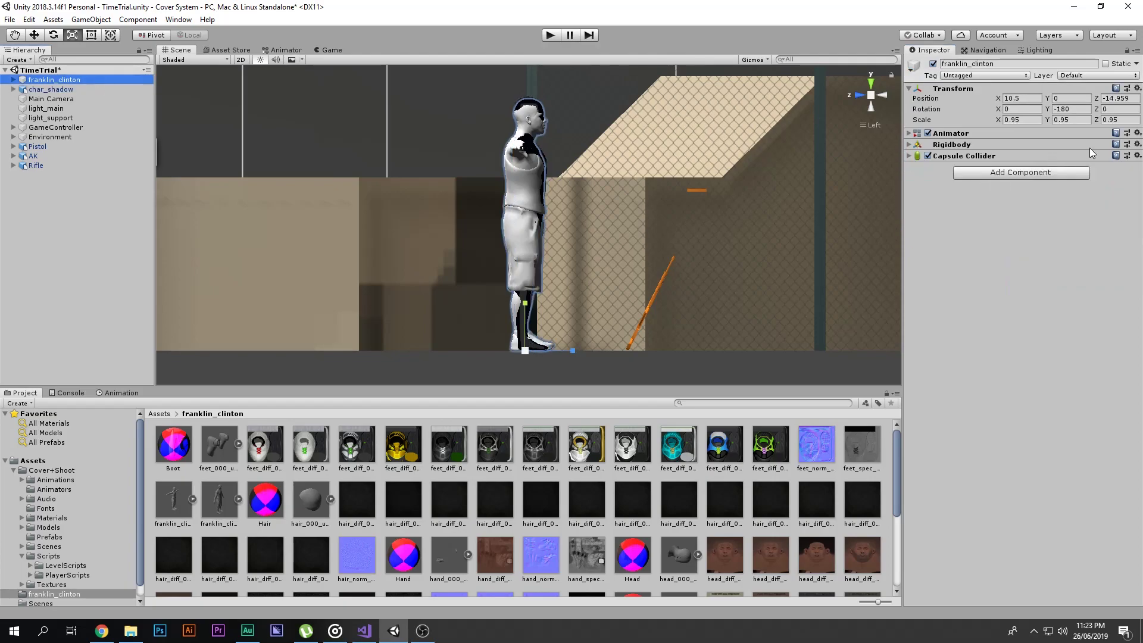
left_click(1138, 156)
left_click(1065, 264)
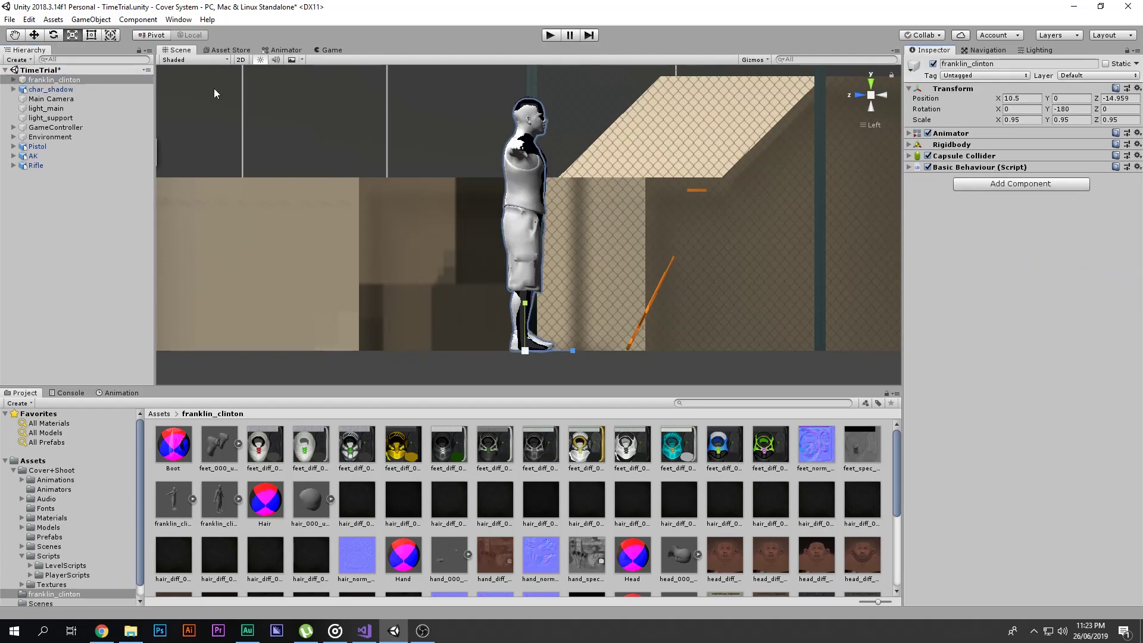
Copy char_shadow's Move Behaviour script and paste it as a new component on franklin_clinton.
left_click(53, 98)
left_click(52, 89)
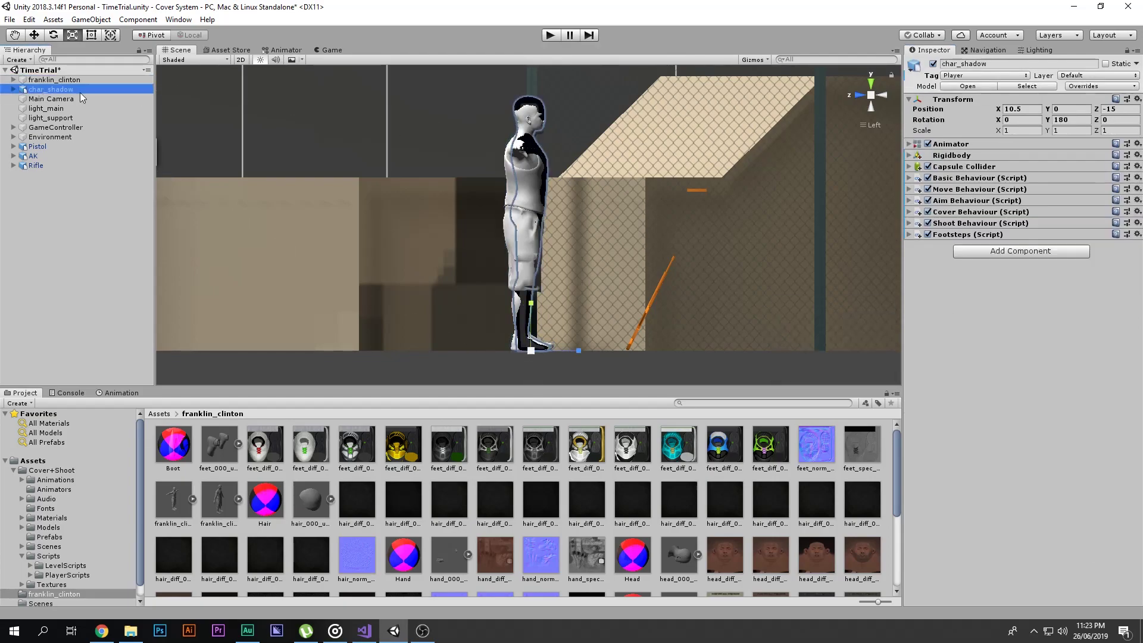
left_click(1137, 189)
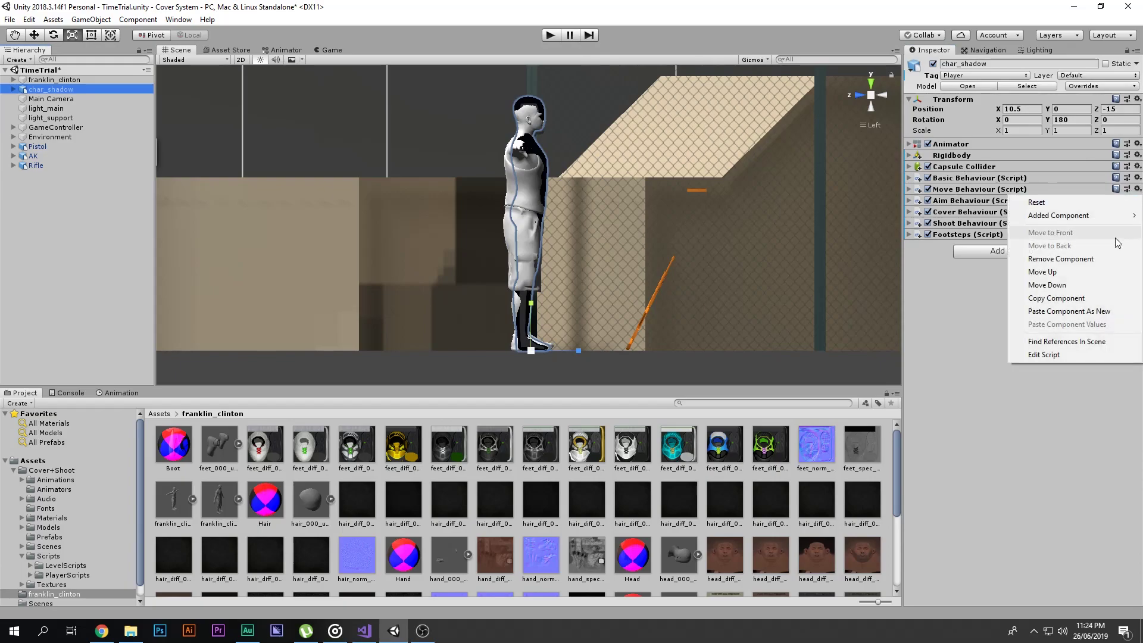
left_click(1098, 299)
left_click(54, 79)
left_click(1137, 167)
left_click(1068, 276)
Copy char_shadow's Aim Behaviour script and paste it as a new component on franklin_clinton.
left_click(104, 89)
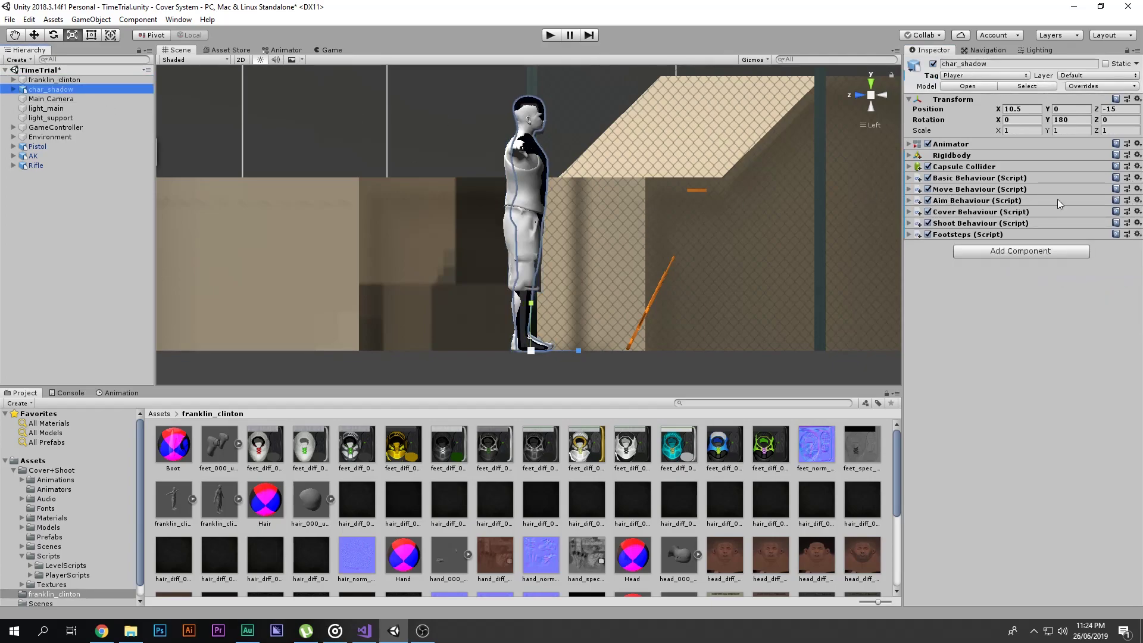
left_click(1137, 201)
left_click(1048, 306)
left_click(54, 79)
left_click(1137, 181)
left_click(1048, 270)
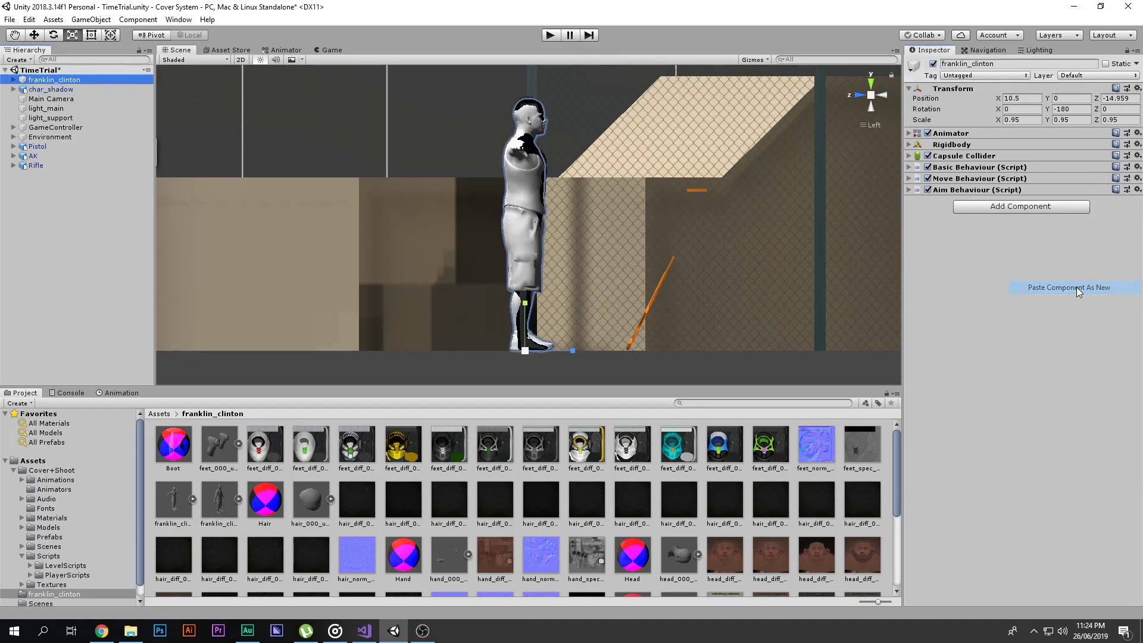
Copy char_shadow's Cover Behaviour script and paste it as a new component on franklin_clinton.
left_click(97, 88)
right_click(1102, 212)
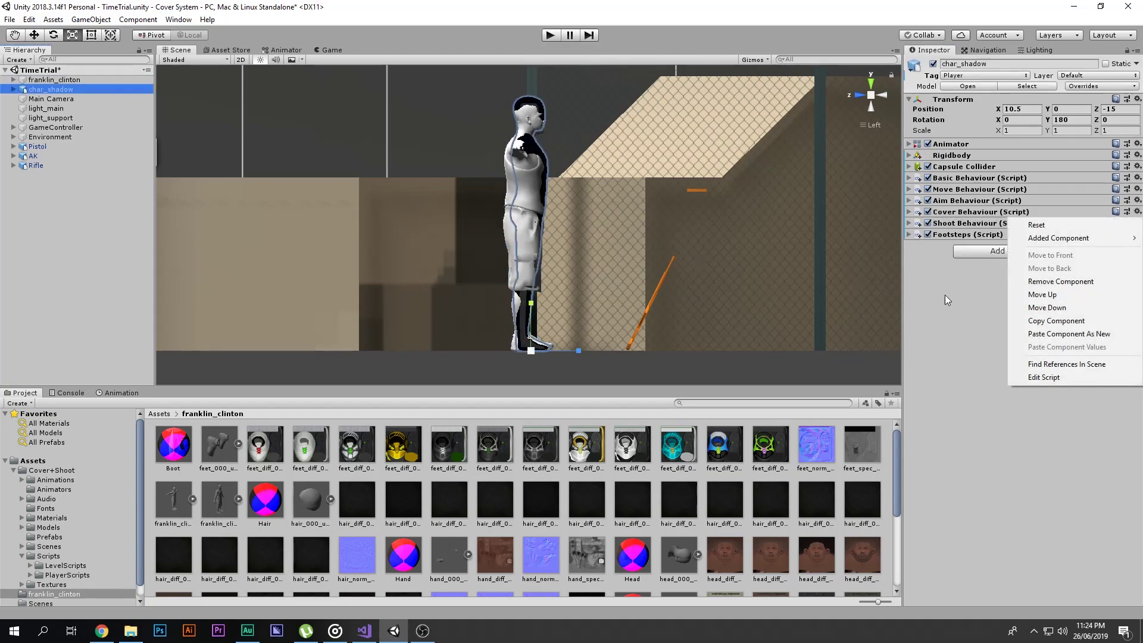
left_click(1056, 321)
left_click(79, 81)
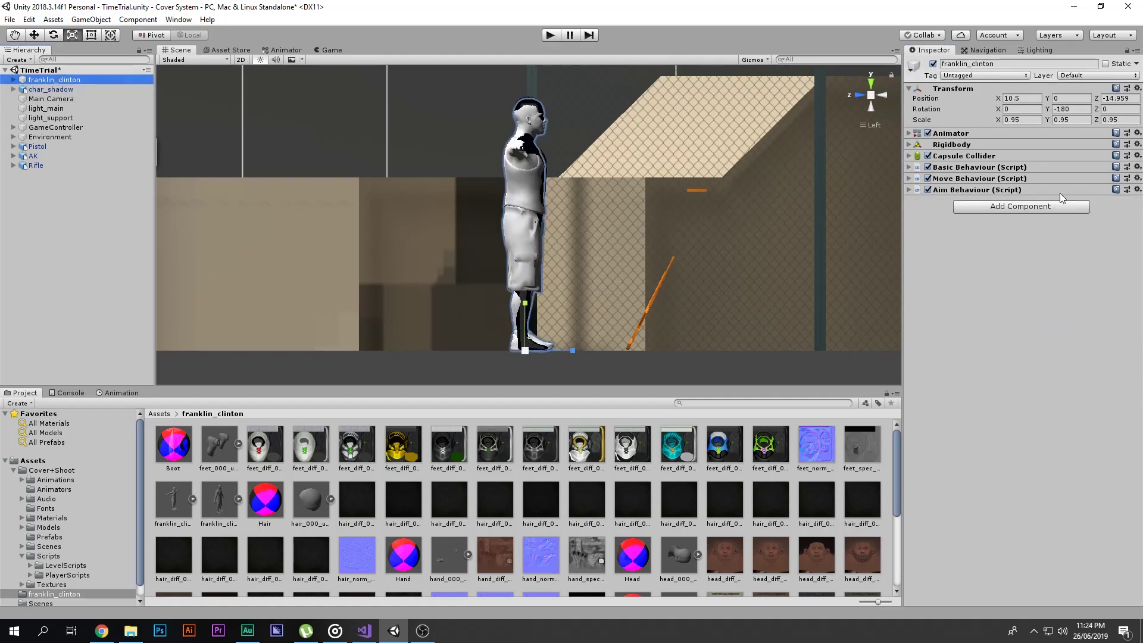
left_click(1132, 191)
left_click(1066, 299)
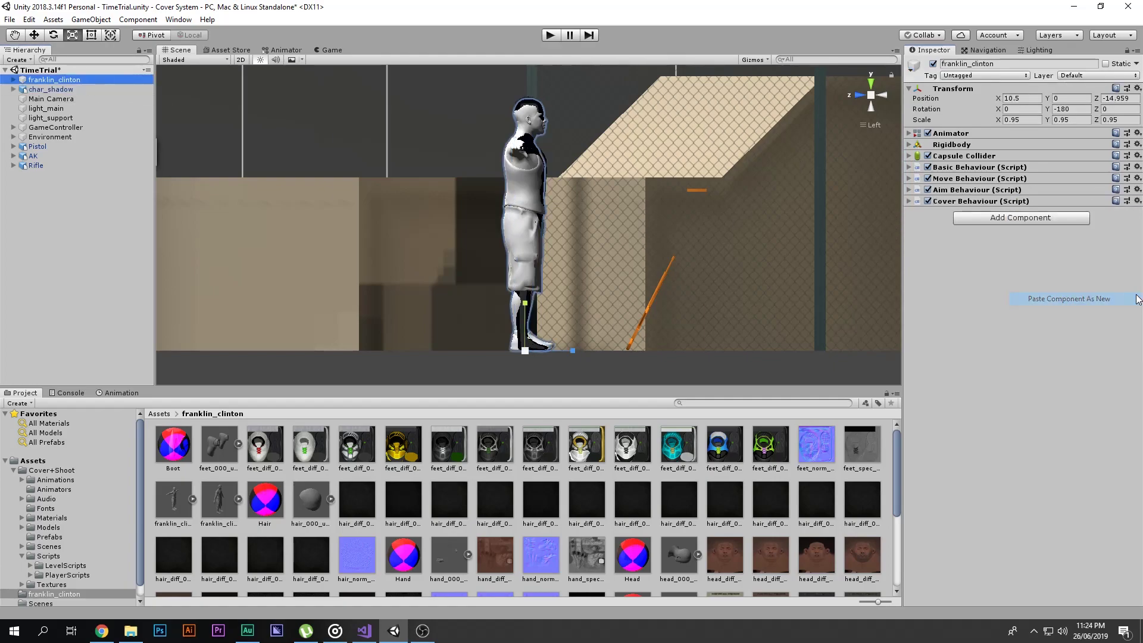
Copy char_shadow's Shoot Behaviour script and paste it as a new component on franklin_clinton.
left_click(60, 89)
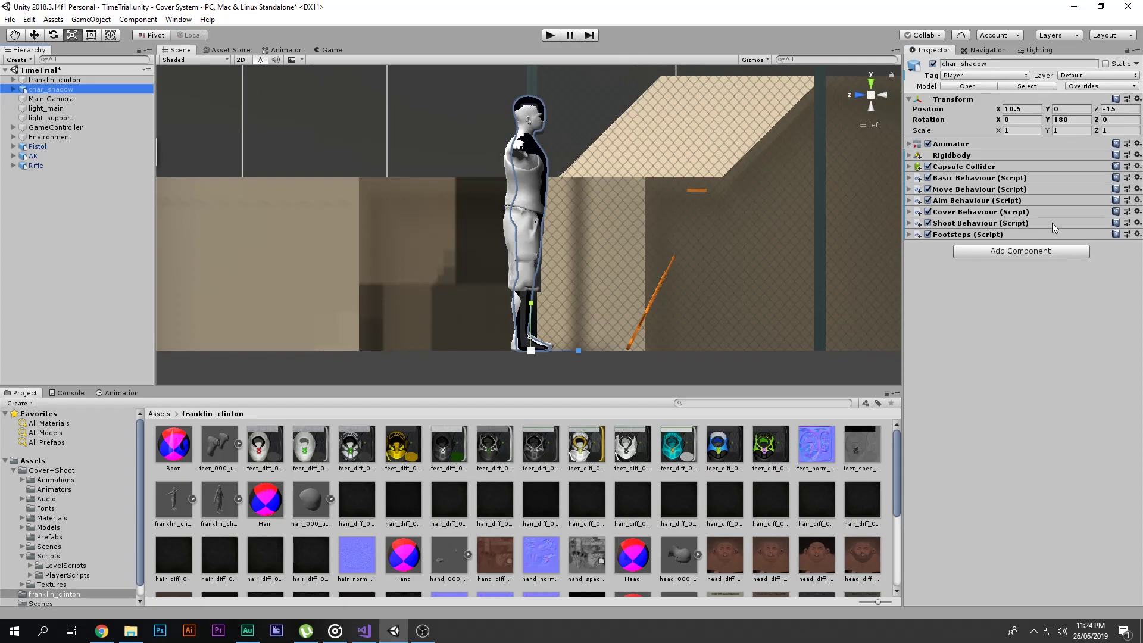
left_click(1137, 223)
left_click(1065, 324)
left_click(54, 80)
left_click(1137, 202)
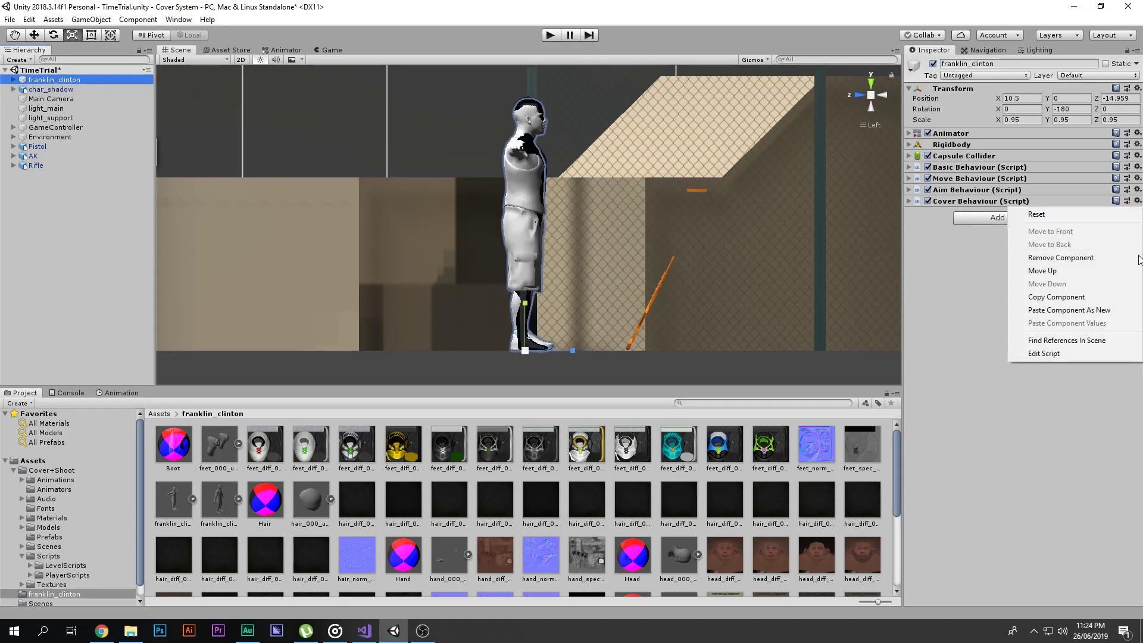
left_click(1066, 309)
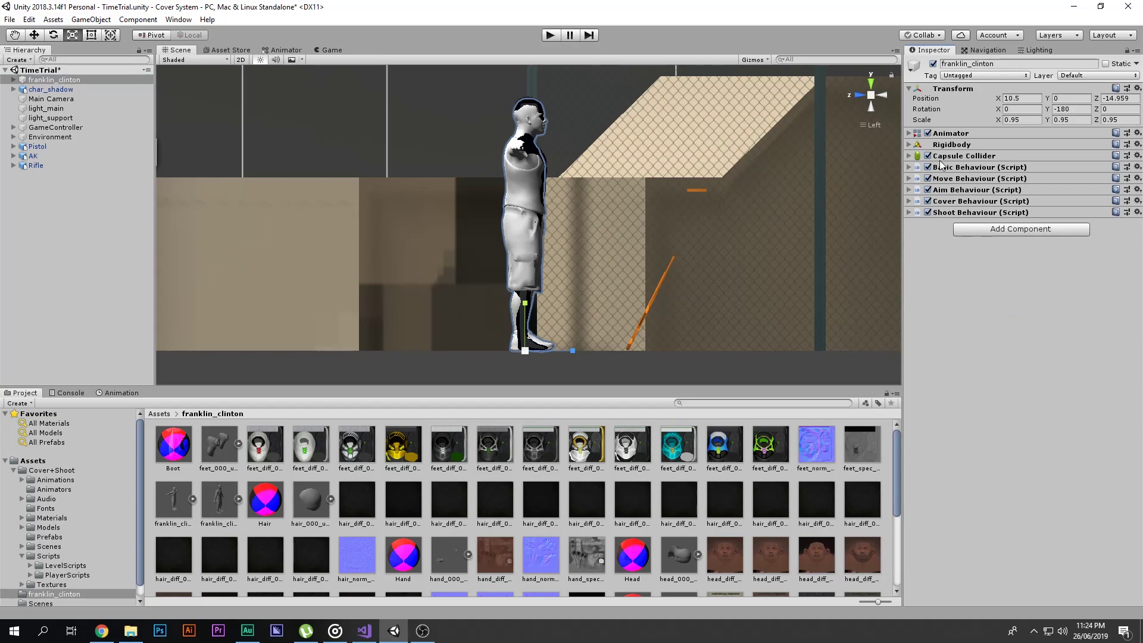
Copy char_shadow's Footsteps script and paste it as a new component on franklin_clinton.
left_click(130, 89)
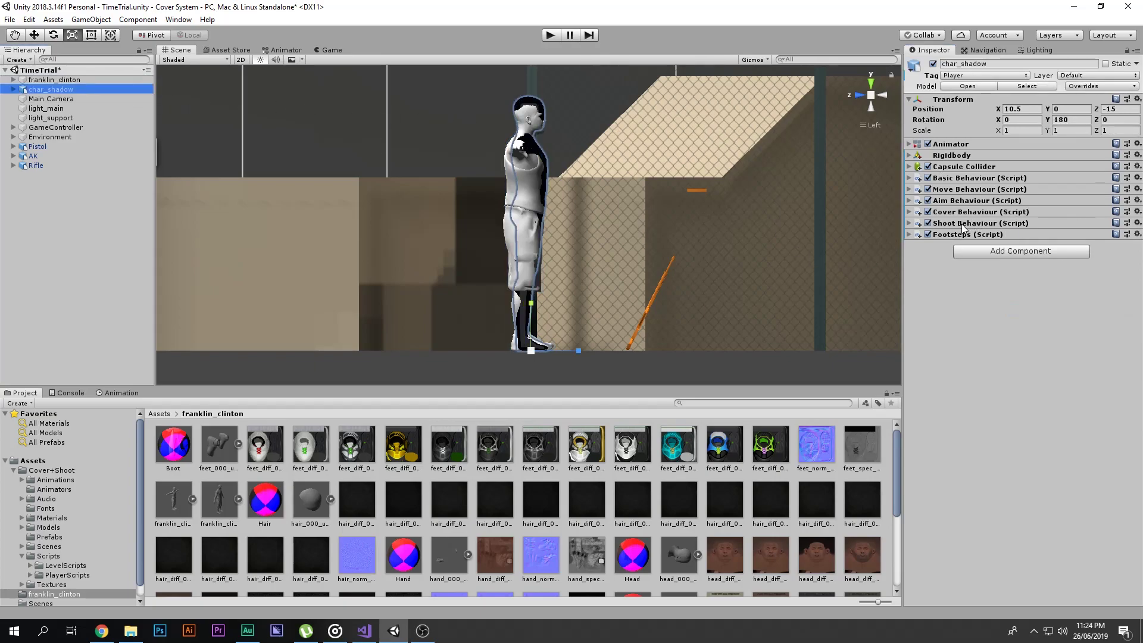
left_click(1139, 236)
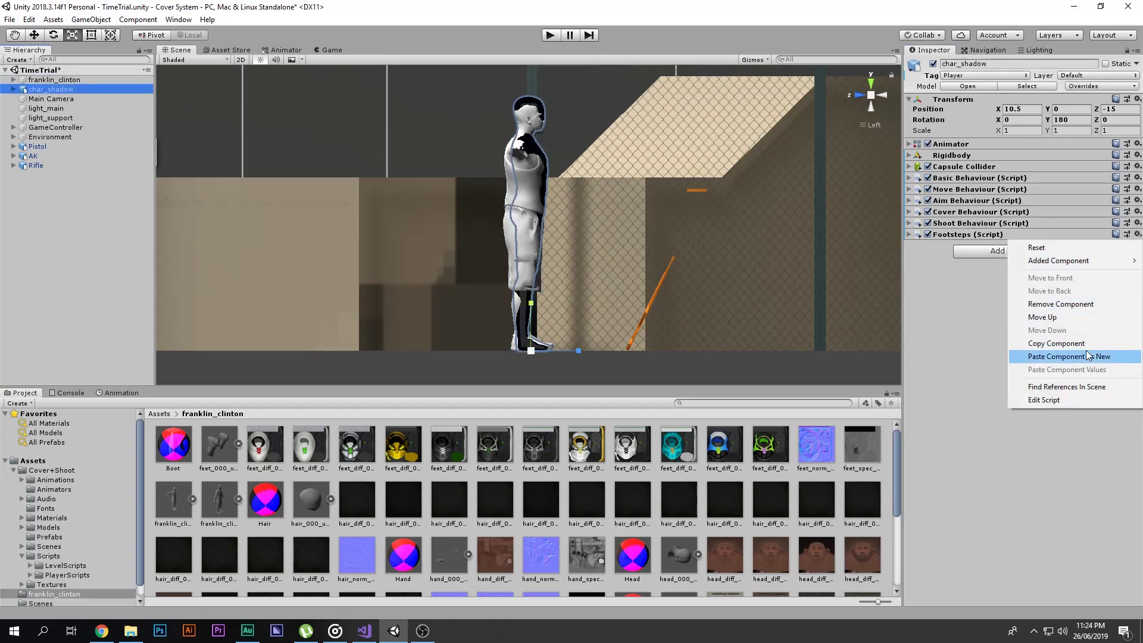
left_click(1030, 343)
left_click(54, 80)
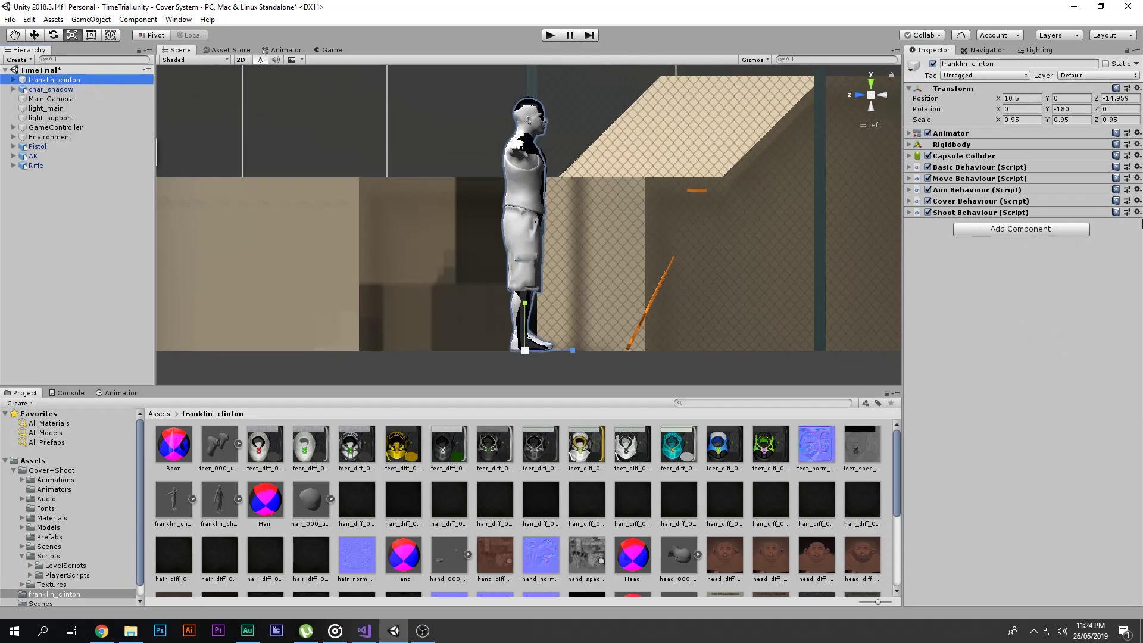
left_click(1137, 213)
left_click(1043, 316)
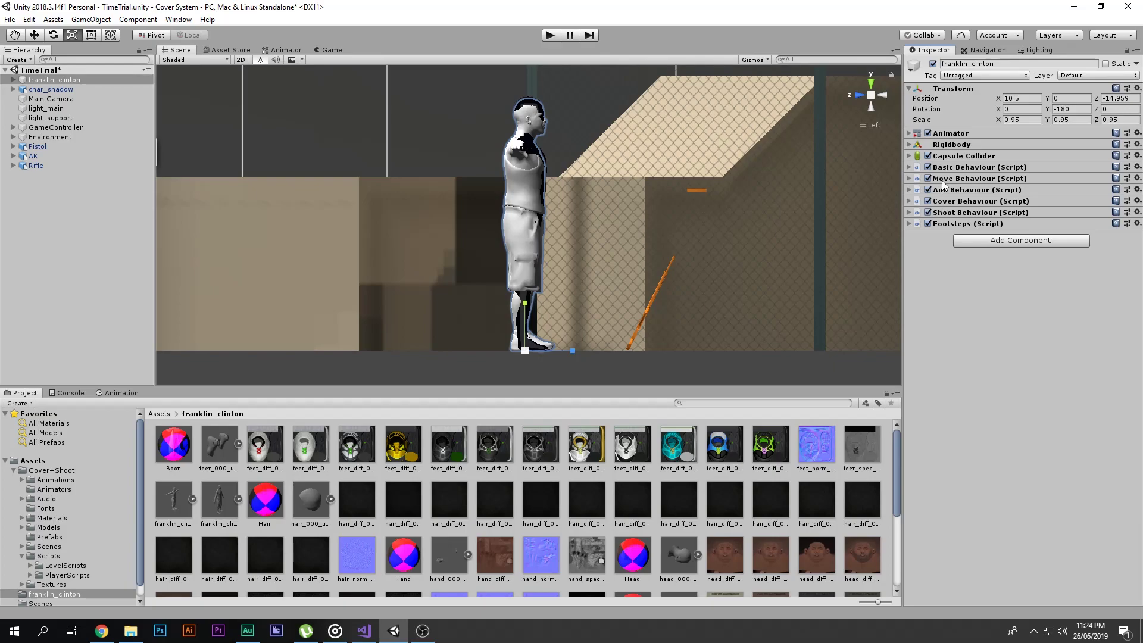
Compare the components of both characters and set franklin_clinton's tag to Player.
left_click(106, 89)
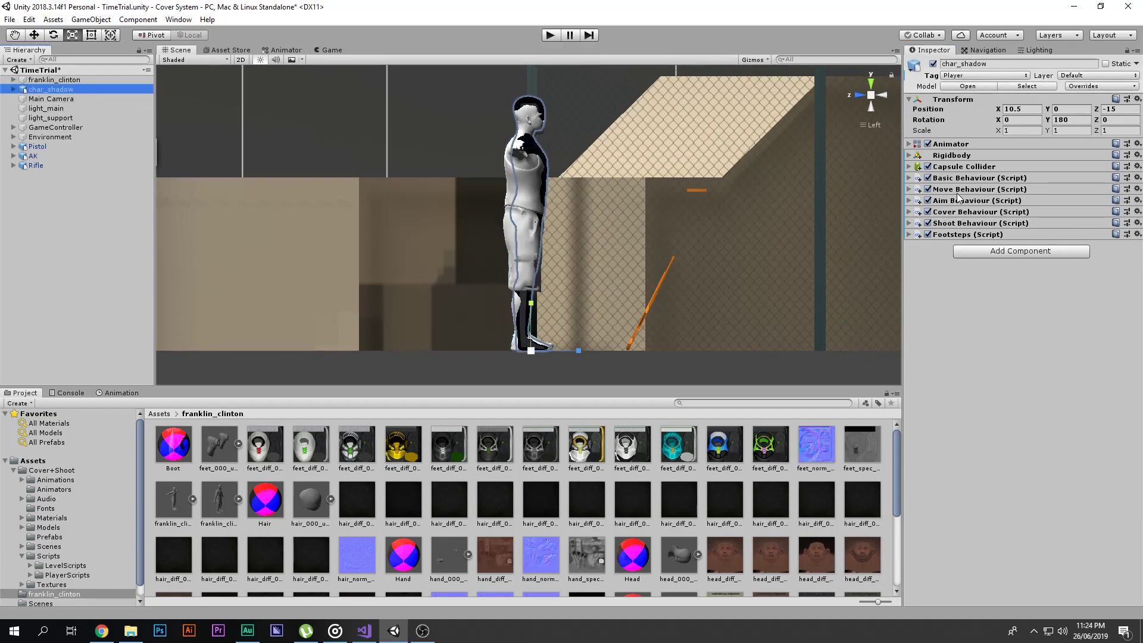
left_click(90, 79)
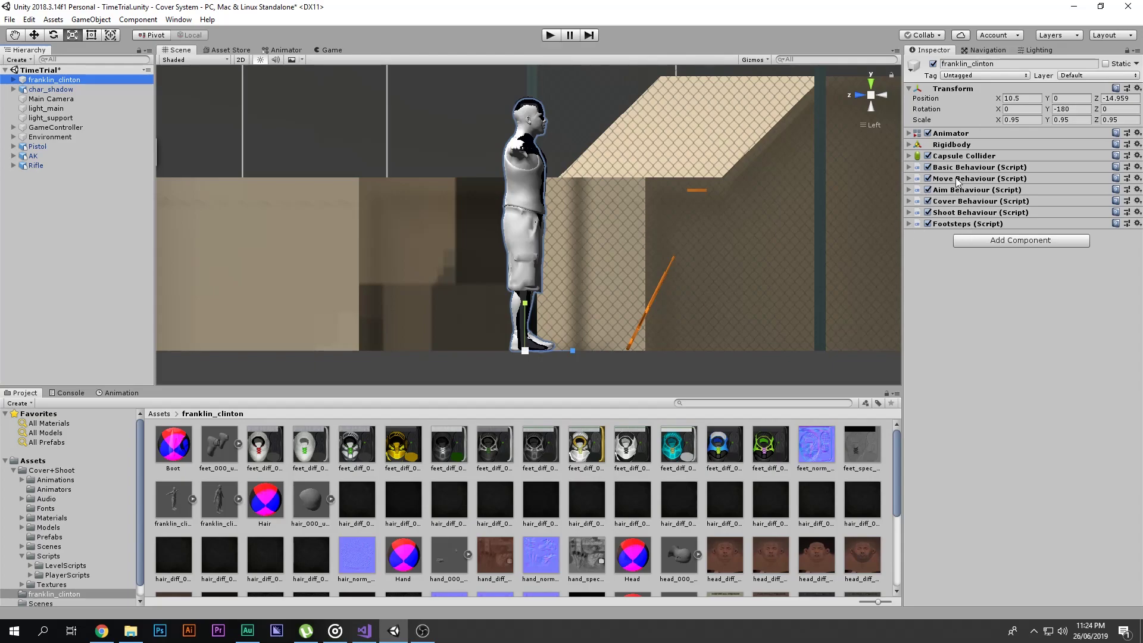
left_click(53, 90)
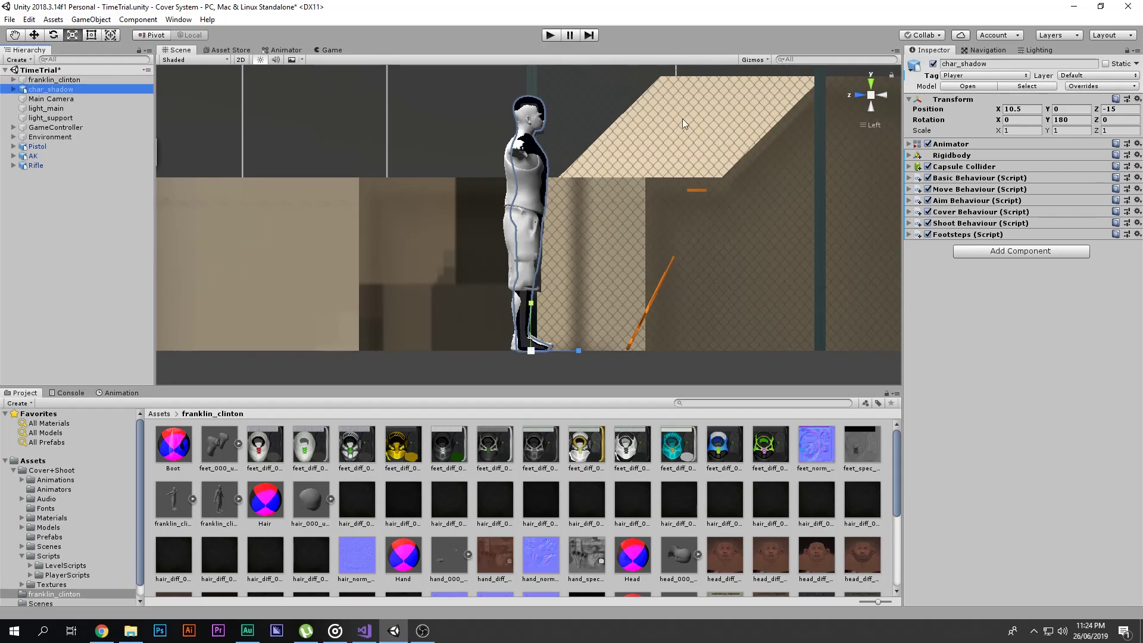
left_click(56, 81)
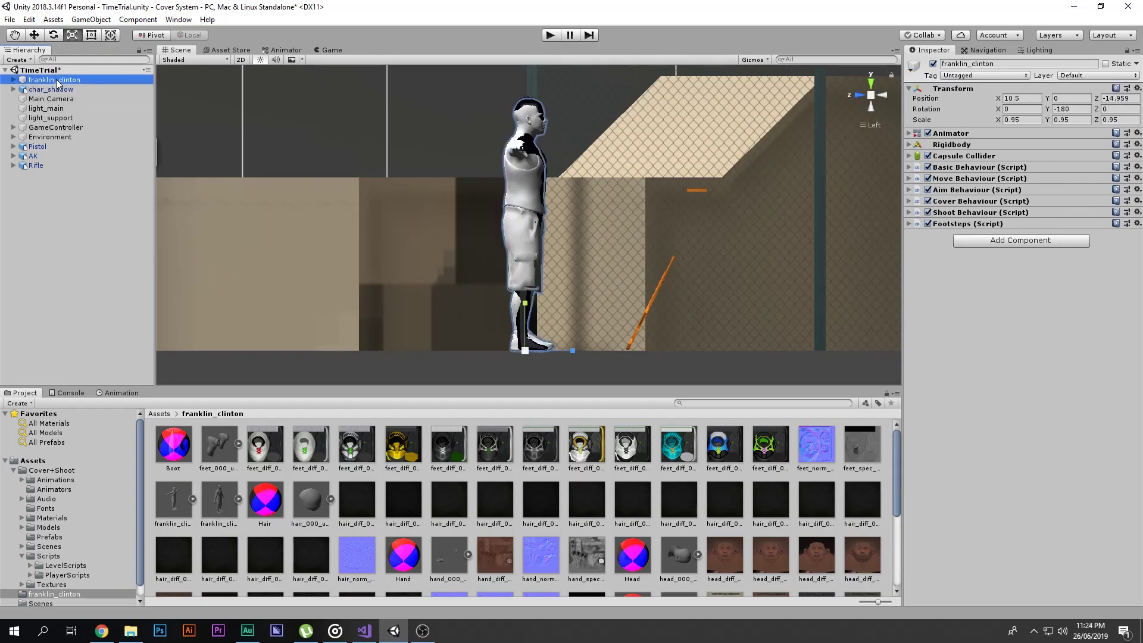
left_click(978, 75)
left_click(967, 154)
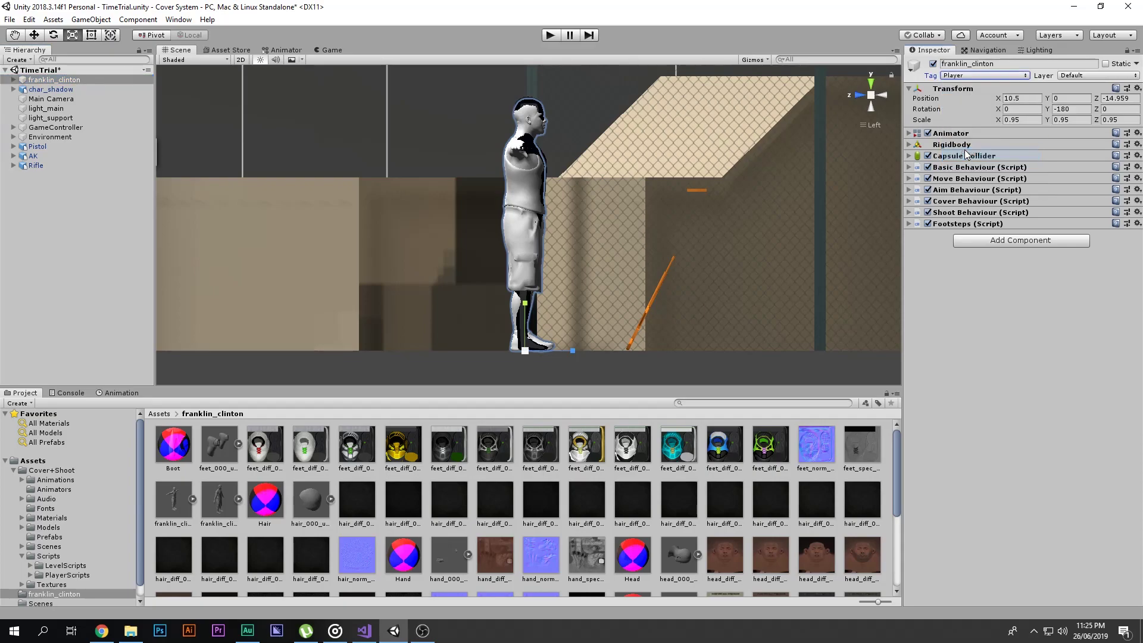
Deactivate the char_shadow object and test-run the scene, moving the character forward and sideways before stopping play mode.
left_click(92, 88)
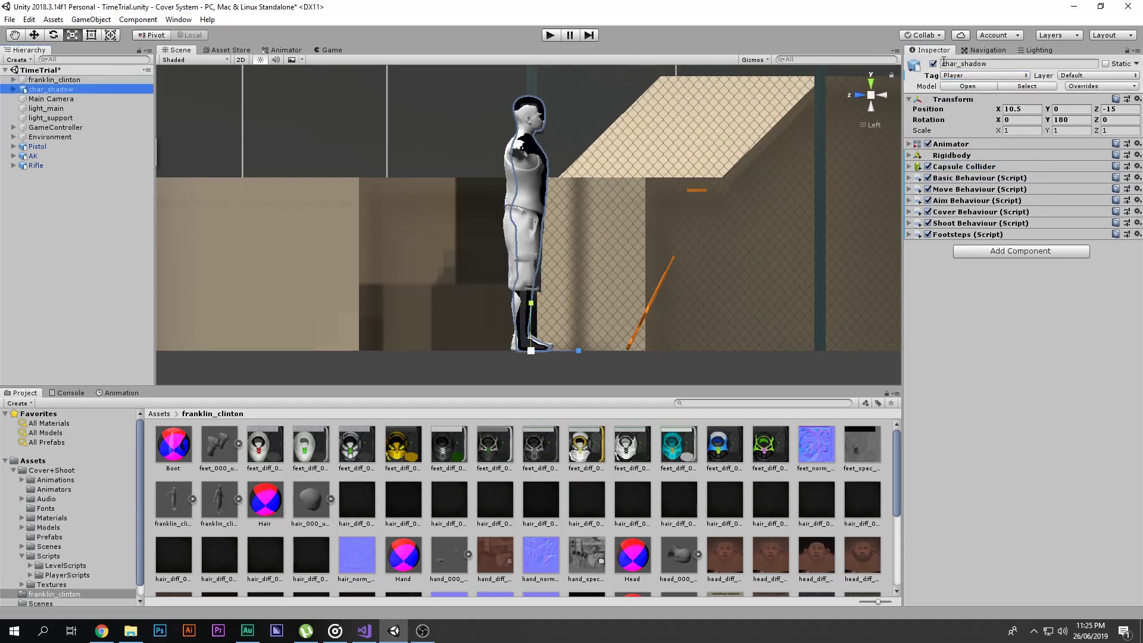
left_click(550, 35)
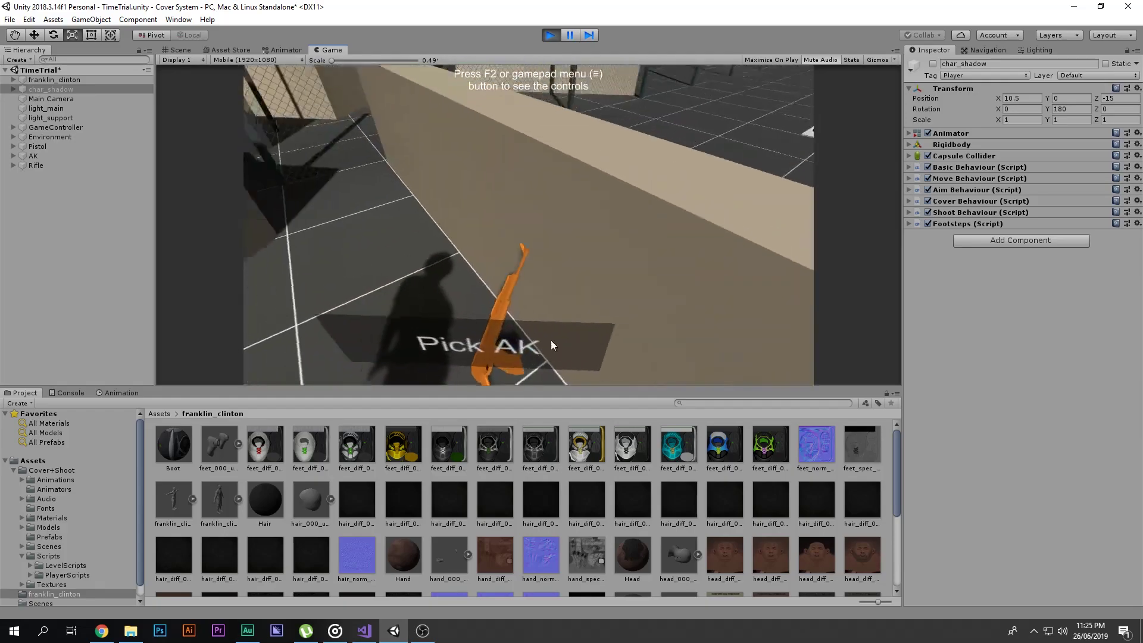
key("w")
key("a")
key("d")
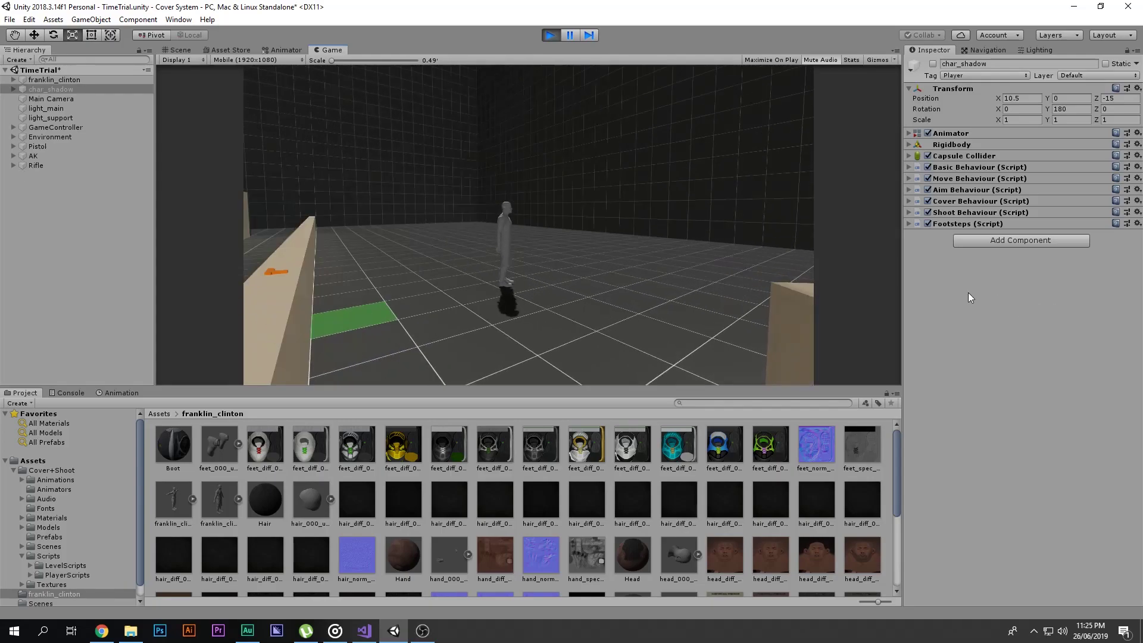
key("ctrl+p")
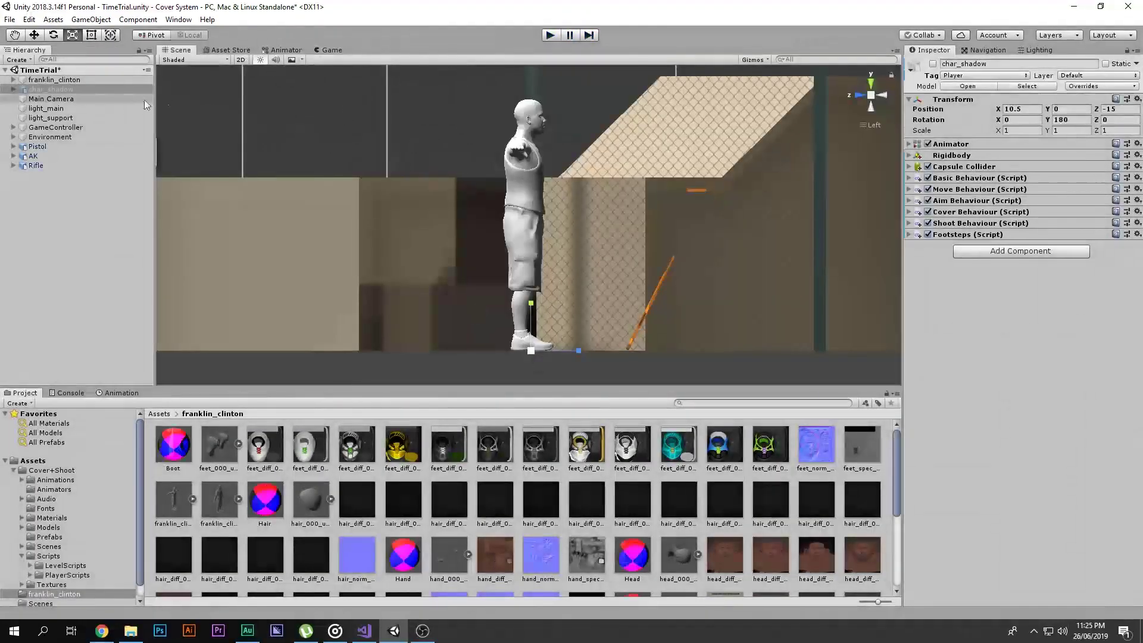
Assign franklin_clinton as the Player of the Main Camera's Third Person Orbit Cam script.
left_click(57, 99)
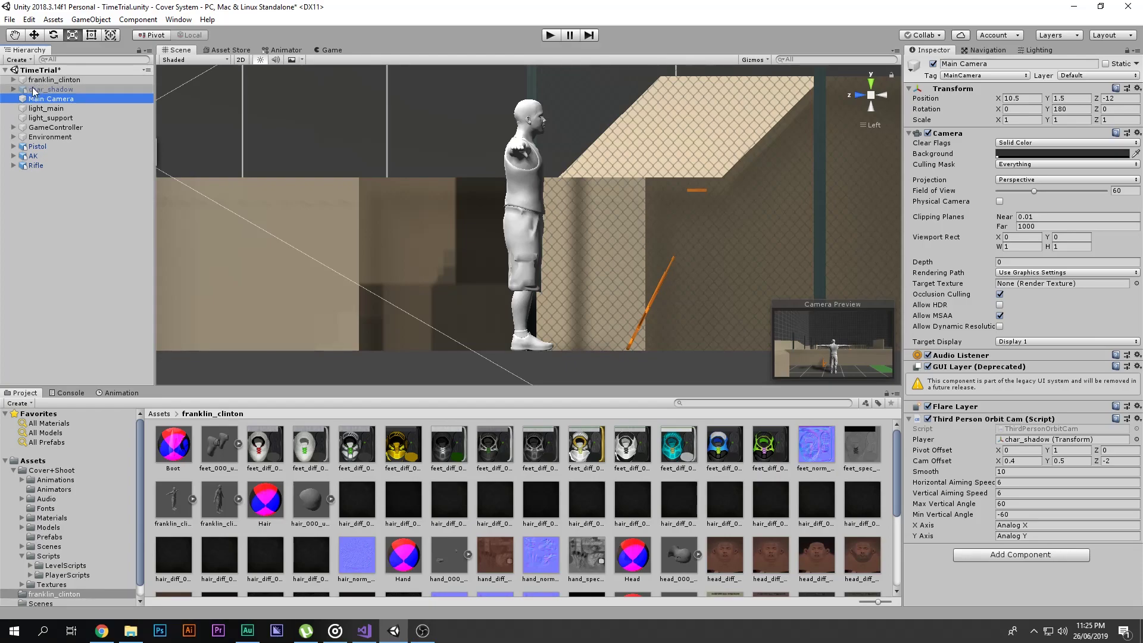
left_click_drag(45, 88, 1023, 440)
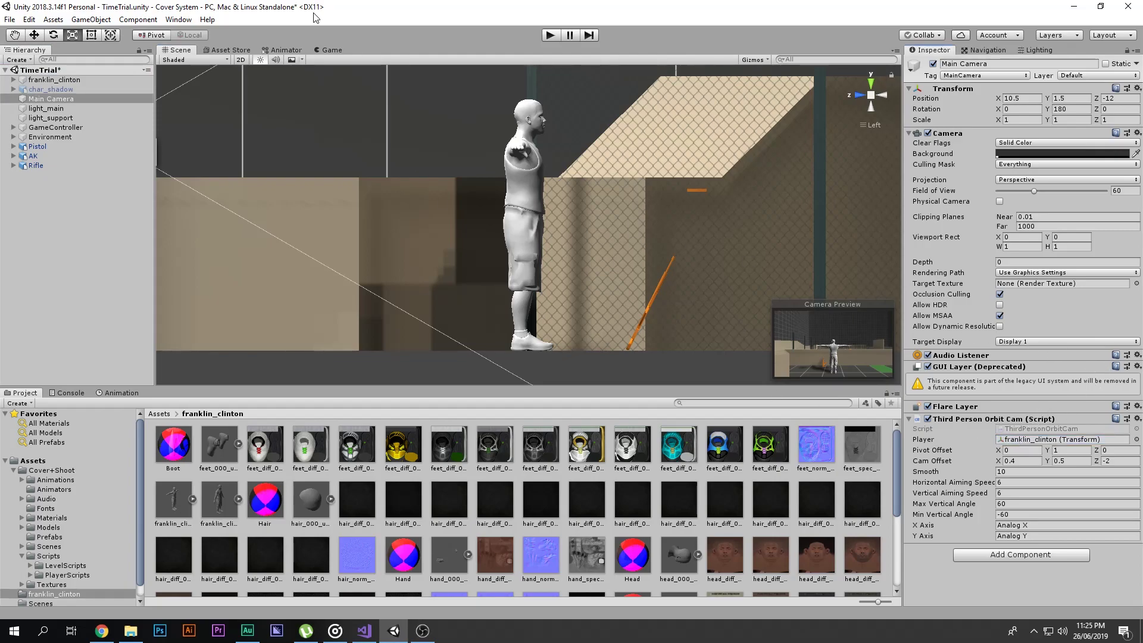
Run the scene with the Game view maximized and move the character to test the camera following it.
left_click(328, 50)
left_click(550, 35)
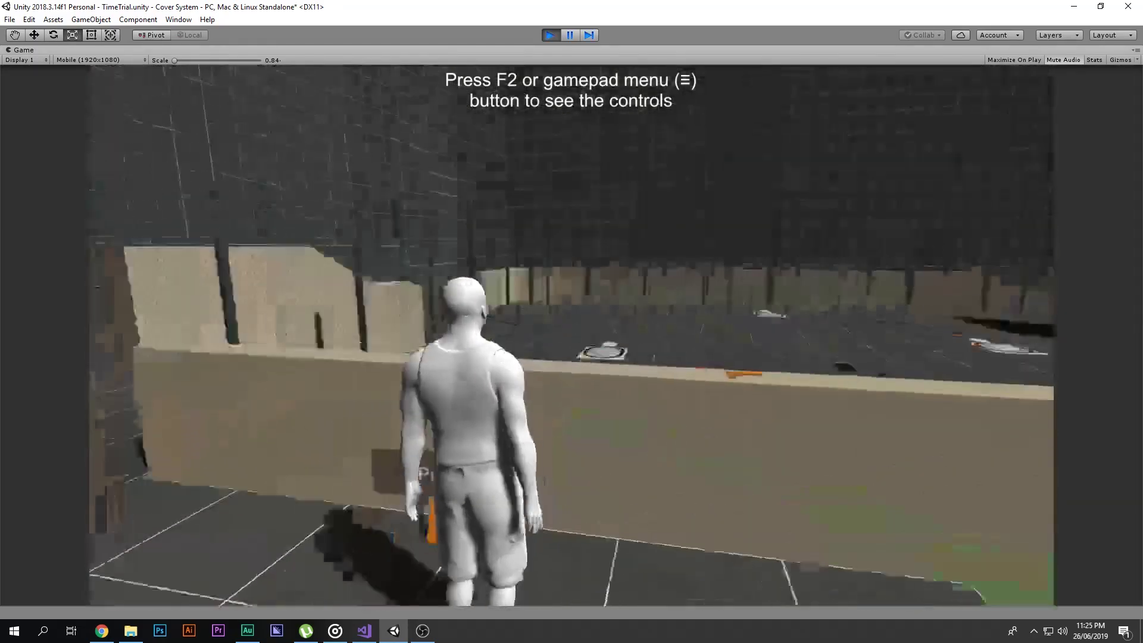
key("w")
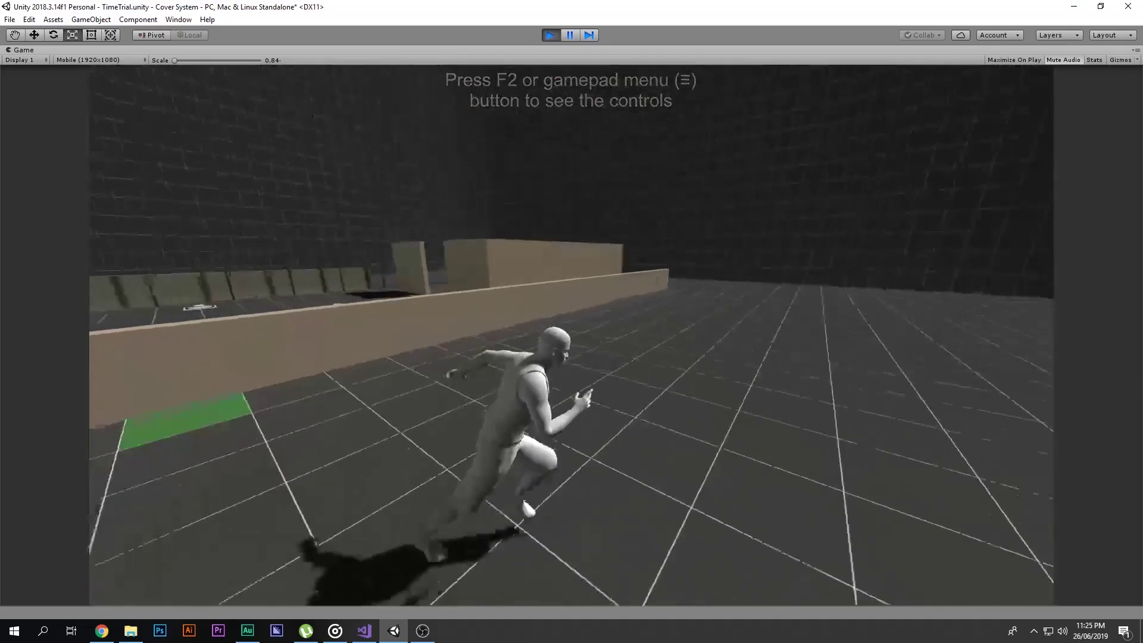
In the running scene, pick up the AK with the character and run onto the green start area of the time trial.
key("space")
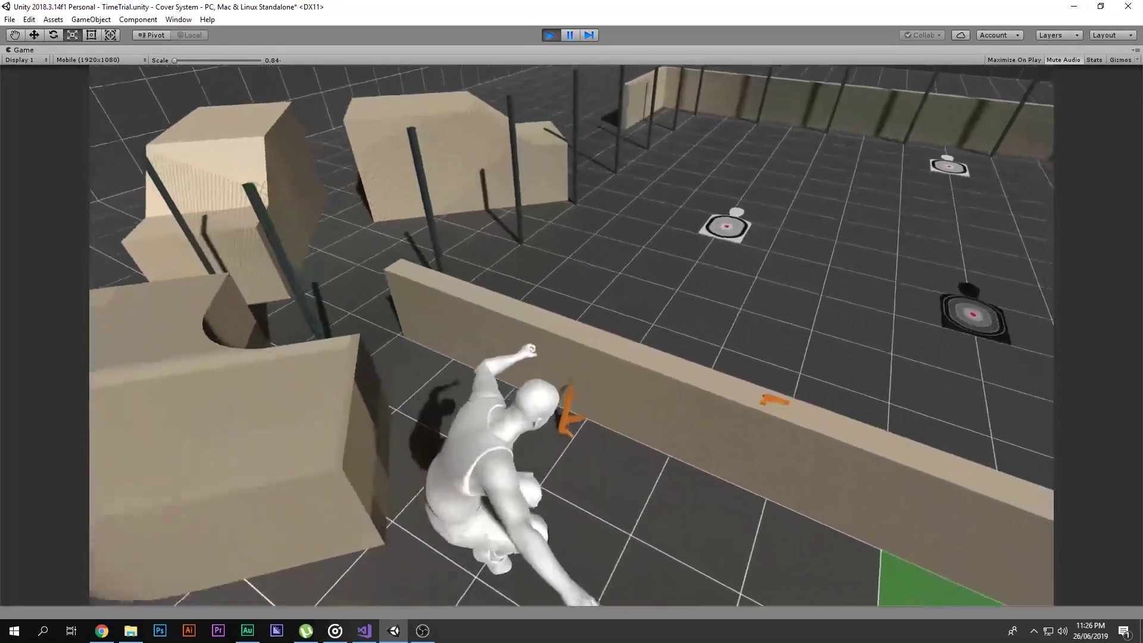
key("e")
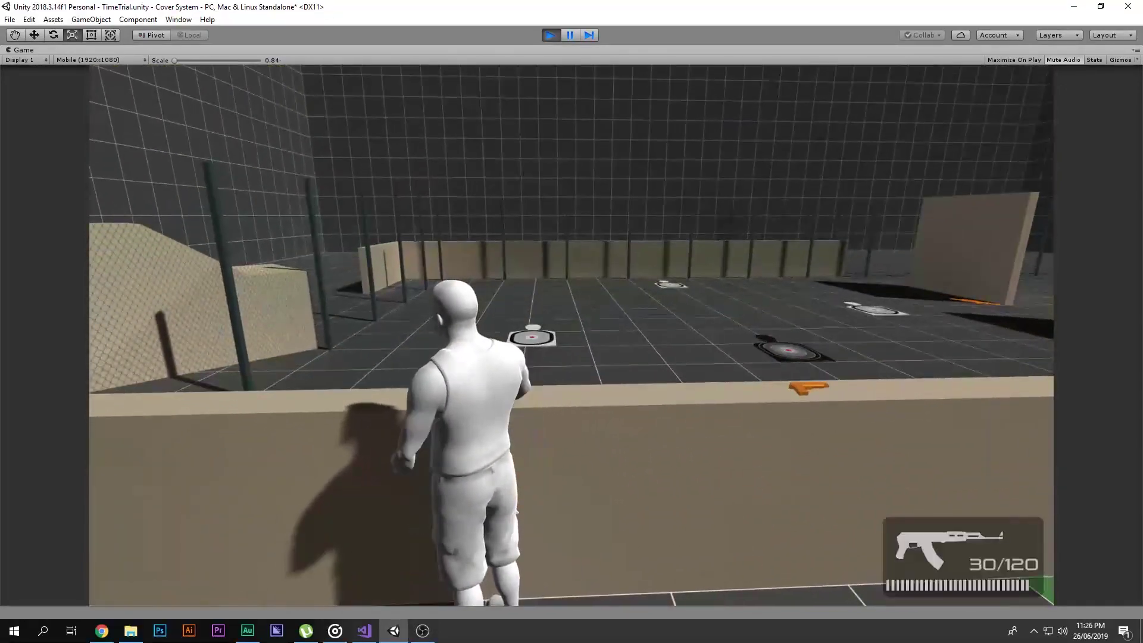
key("w")
key("w")
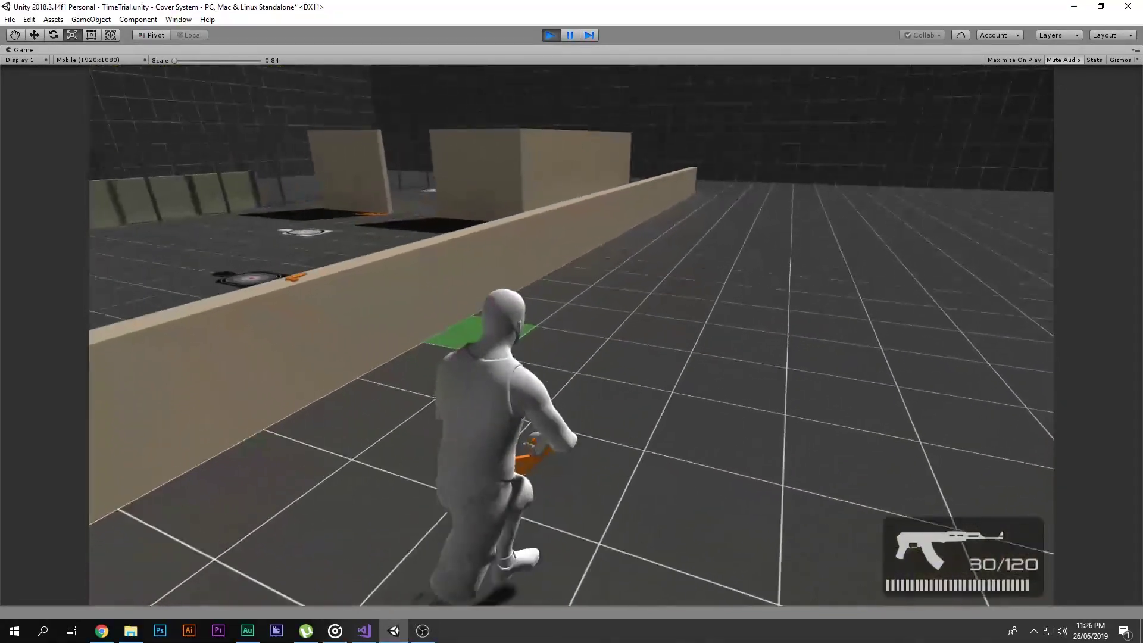
key("d")
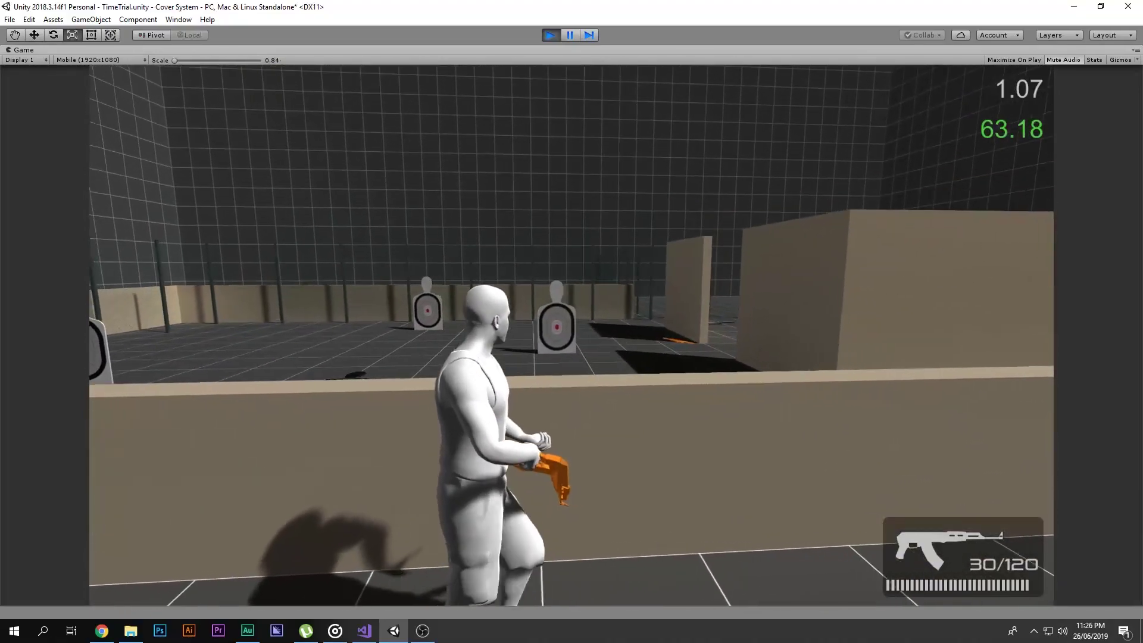
Test shooting the targets with the AK and pistol, switch back to the AK and run across the range.
key("space")
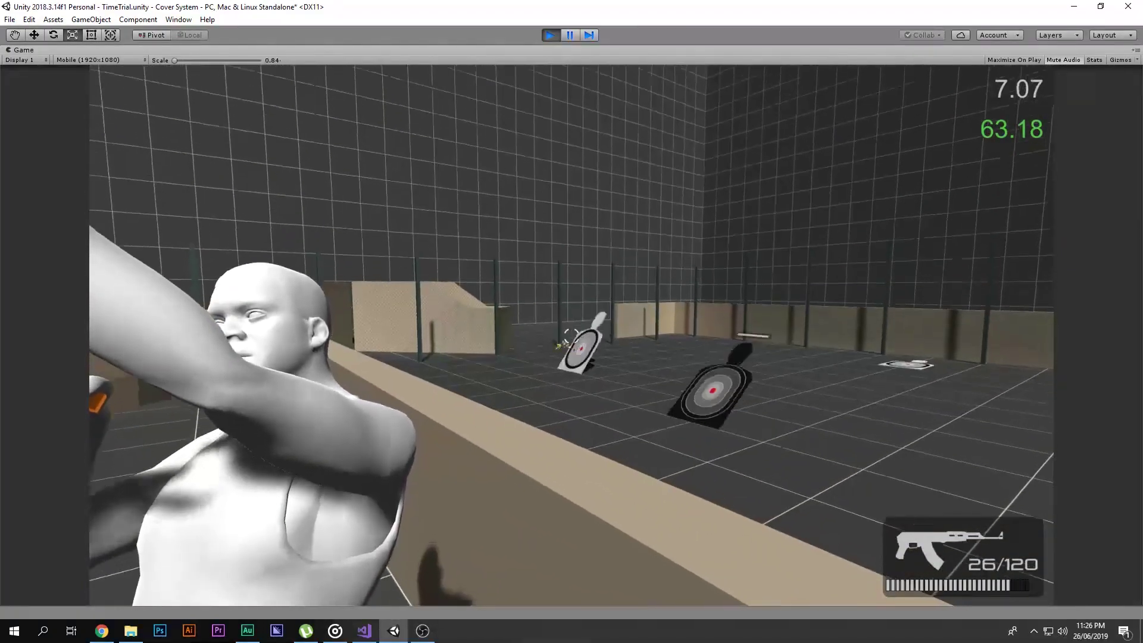
key("d")
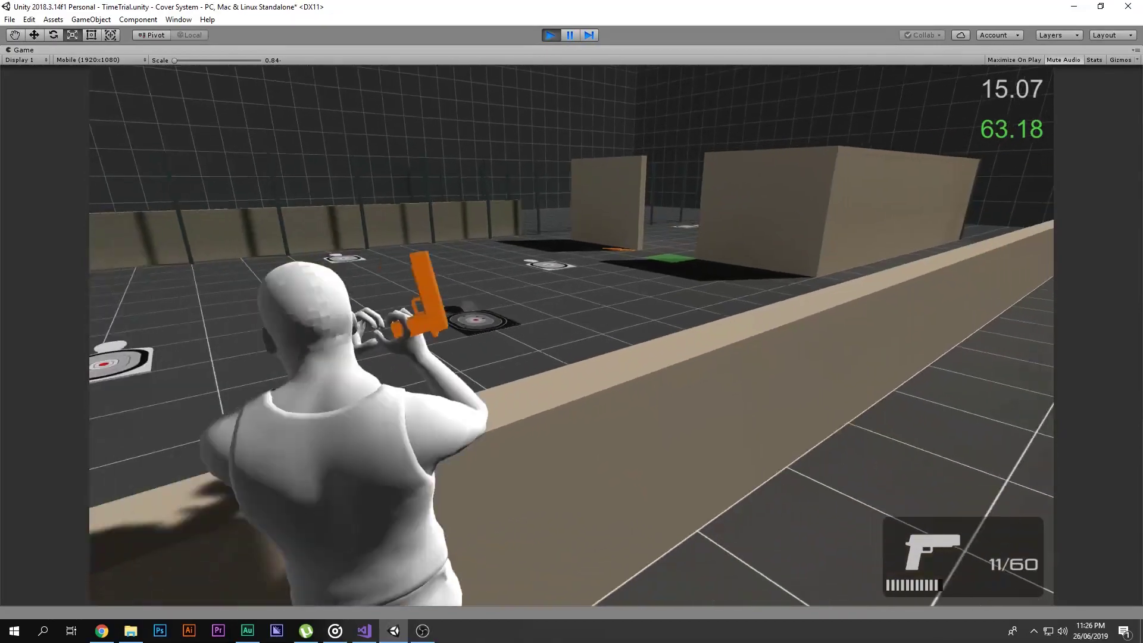
key("1")
key("w")
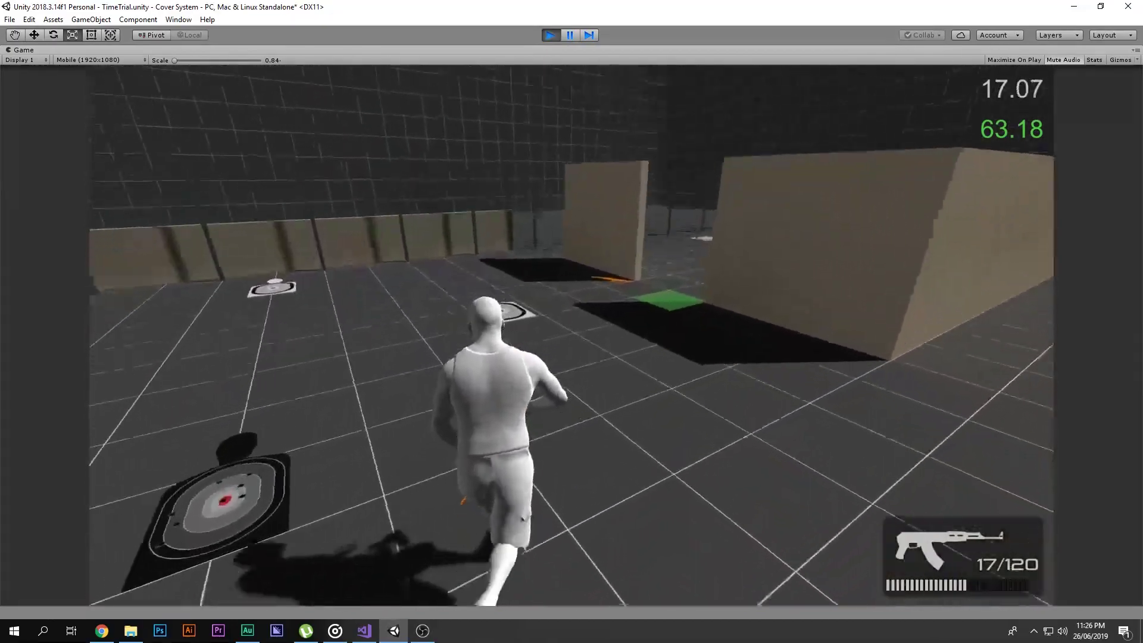
key("w")
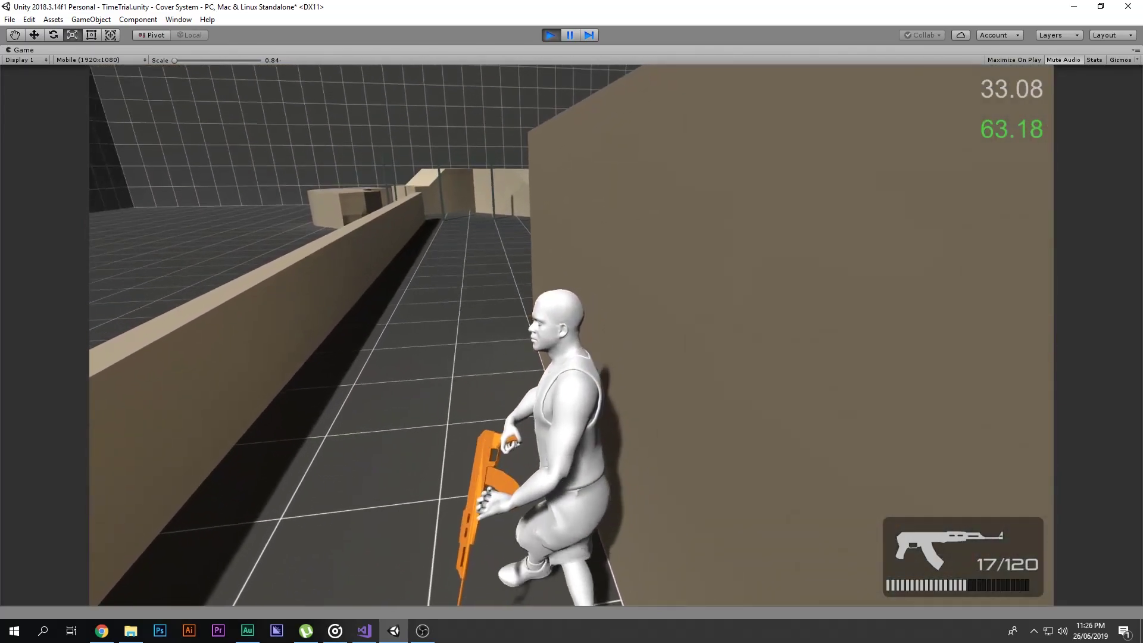
Vault the character over the low wall, run along it and test sneaking sideways in cover while armed.
key("space")
key("w")
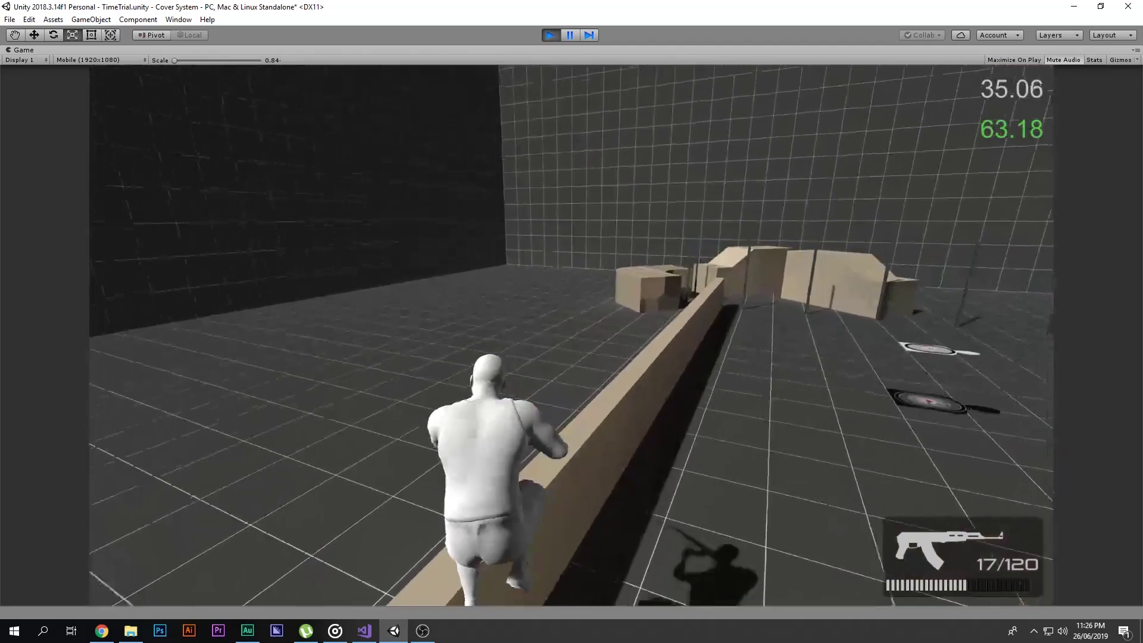
key("w")
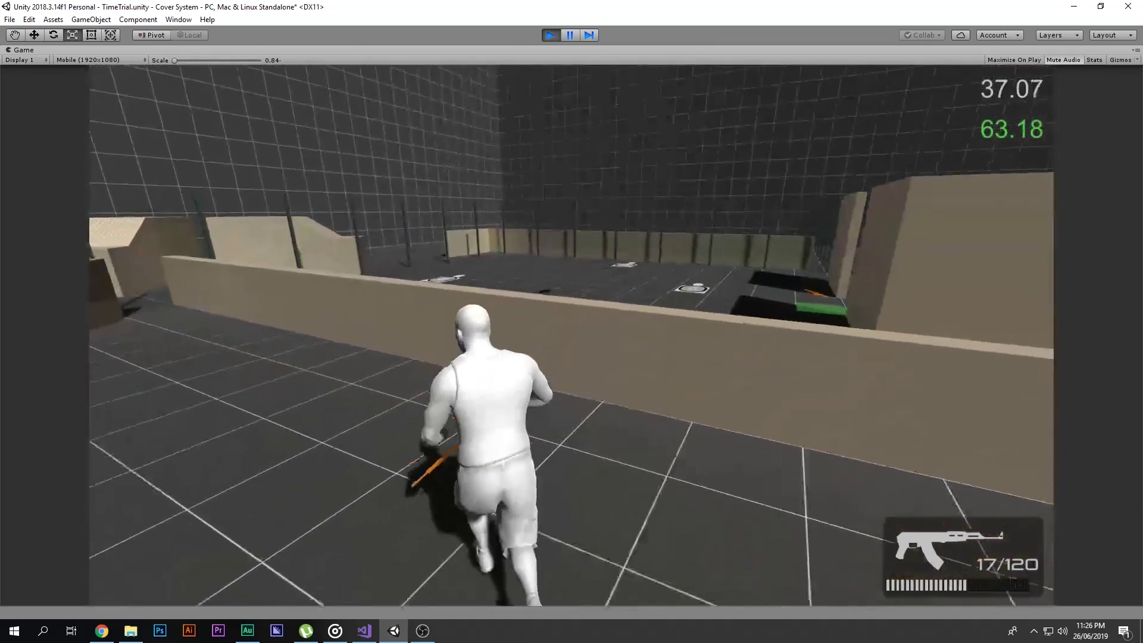
key("space")
key("d")
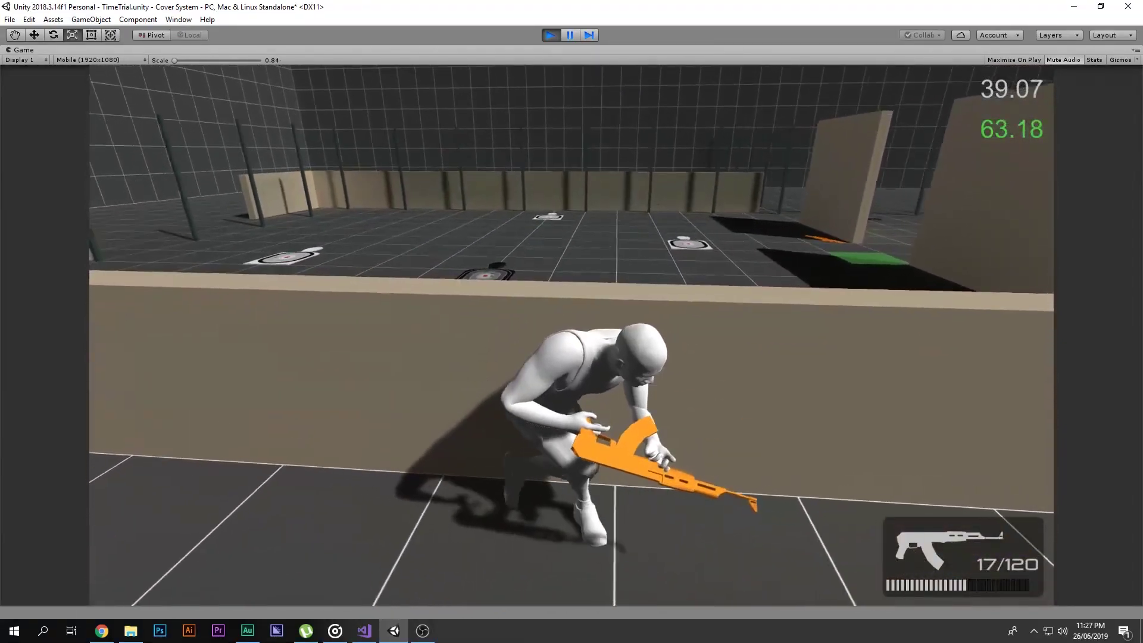
key("d")
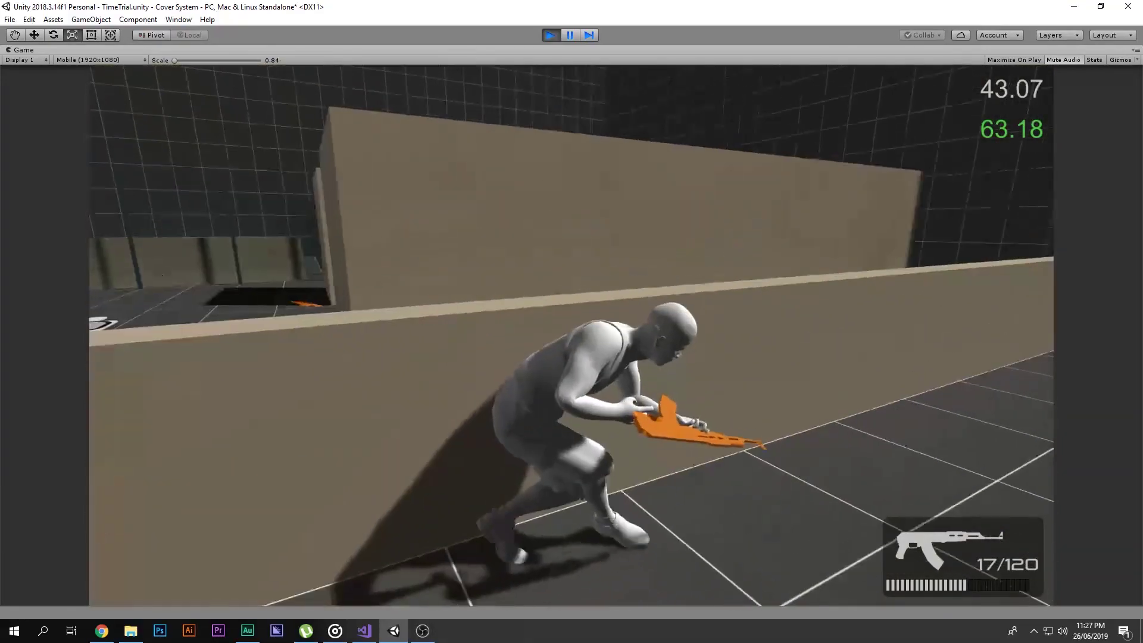
Vault back over the wall, run the character further through the course and stop play mode.
key("space")
key("w")
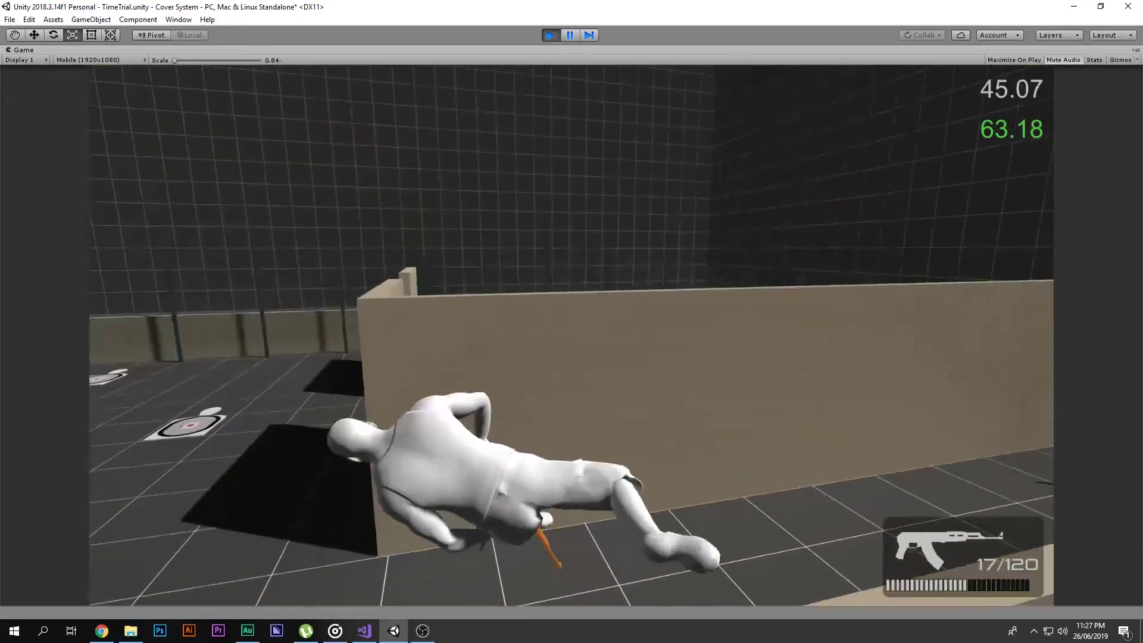
key("w")
key("a")
key("w")
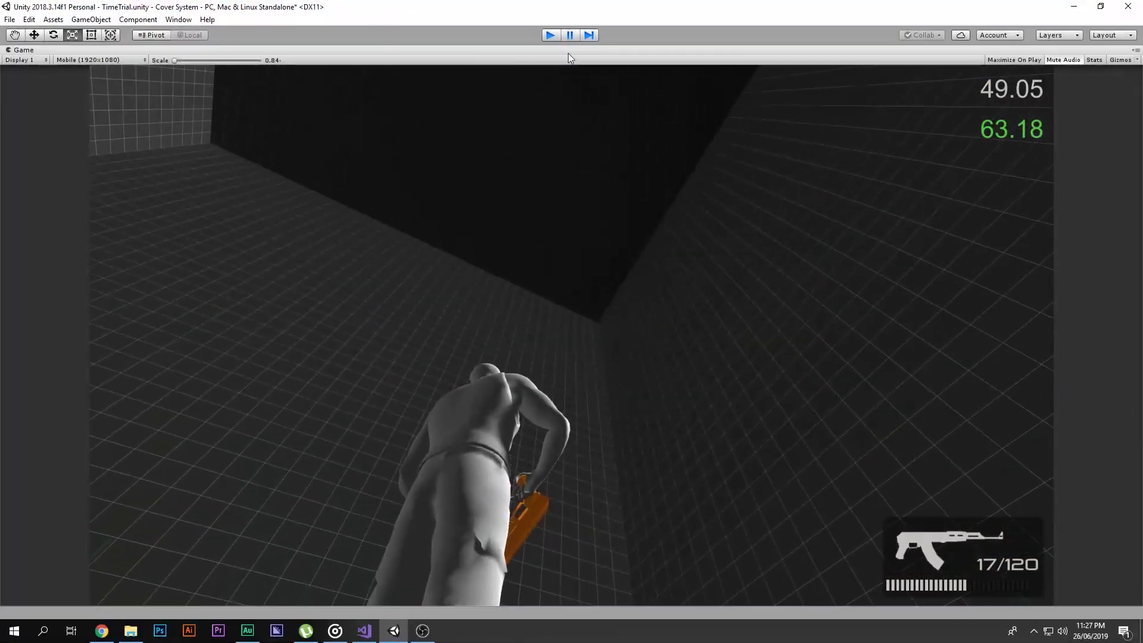
left_click(552, 36)
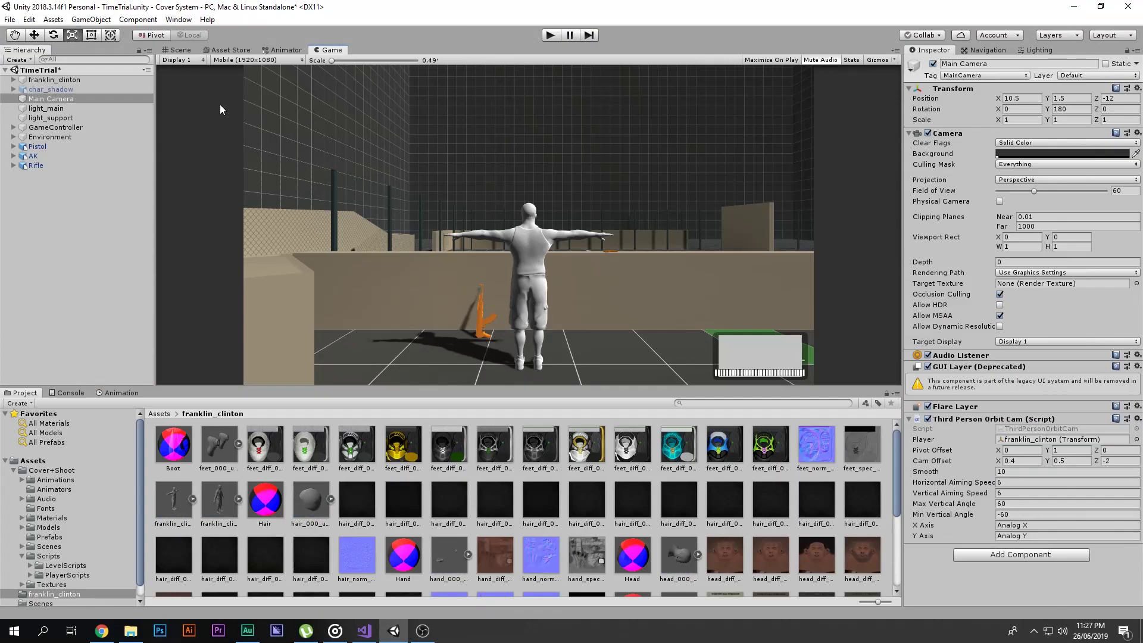
Select franklin_clinton to view its components, and rerun the scene with the Game view maximized, running the character through the course unarmed.
right_click(47, 80)
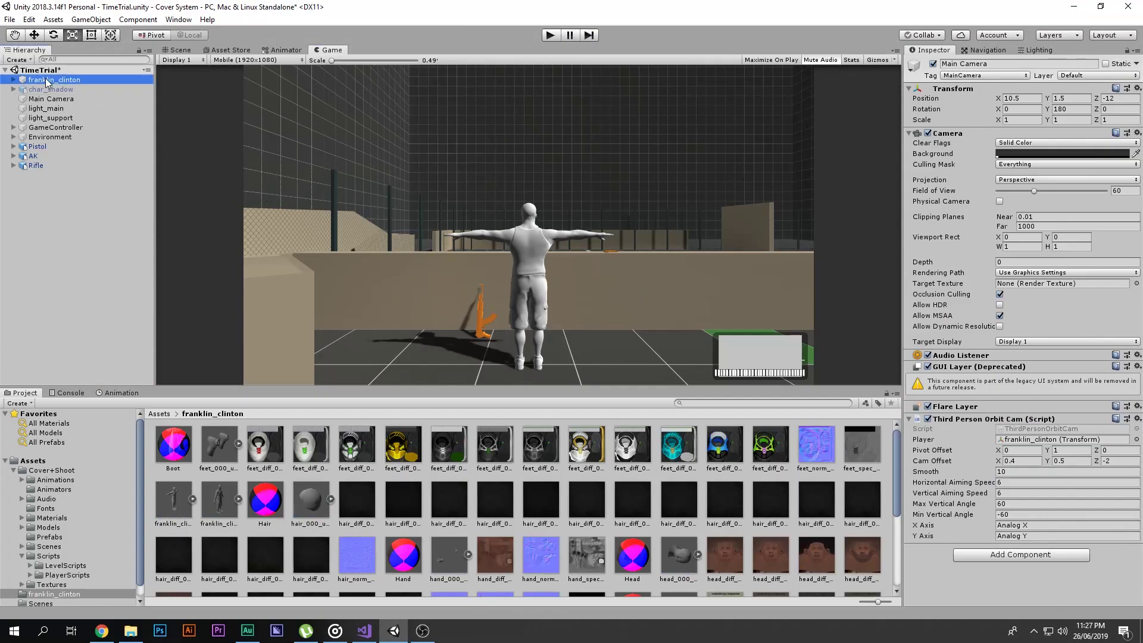
left_click(91, 90)
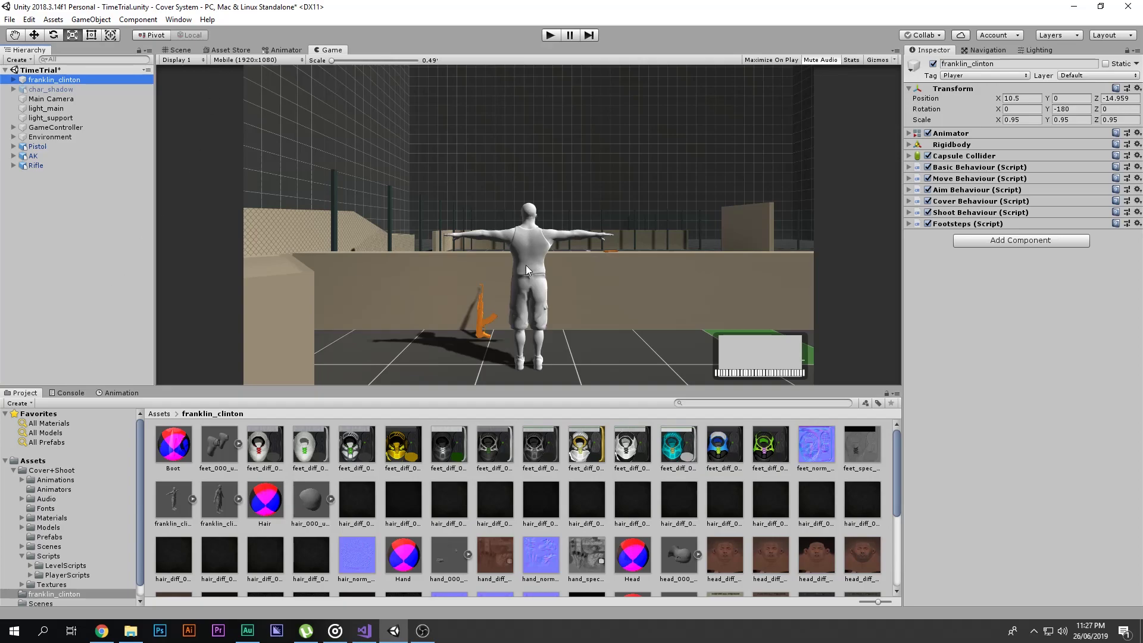
key("shift+space")
left_click(551, 35)
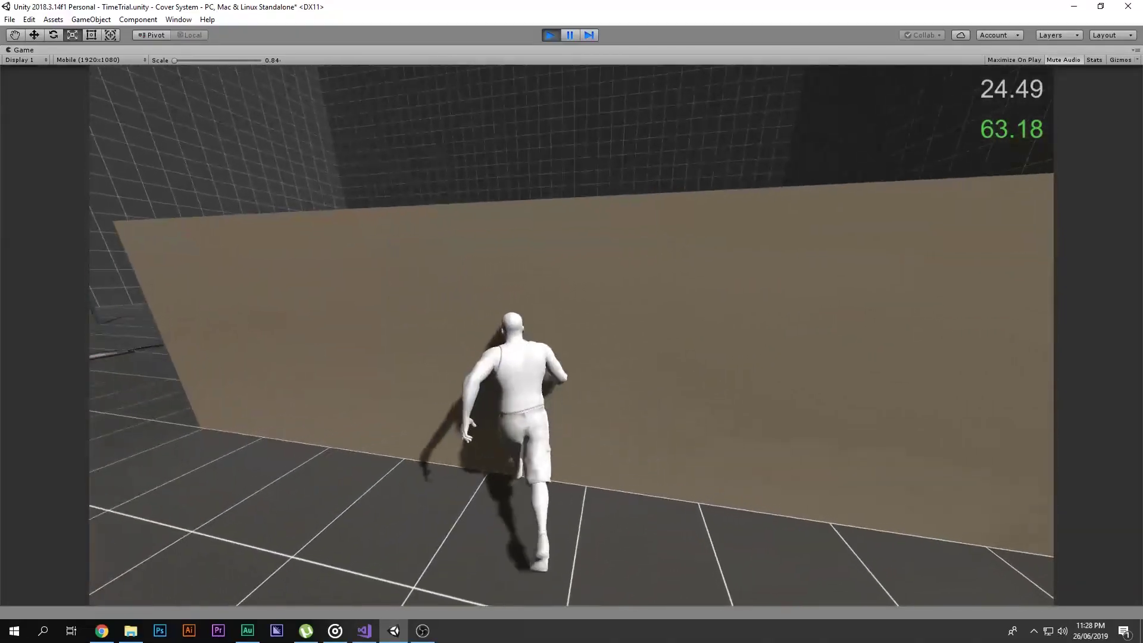
key("a")
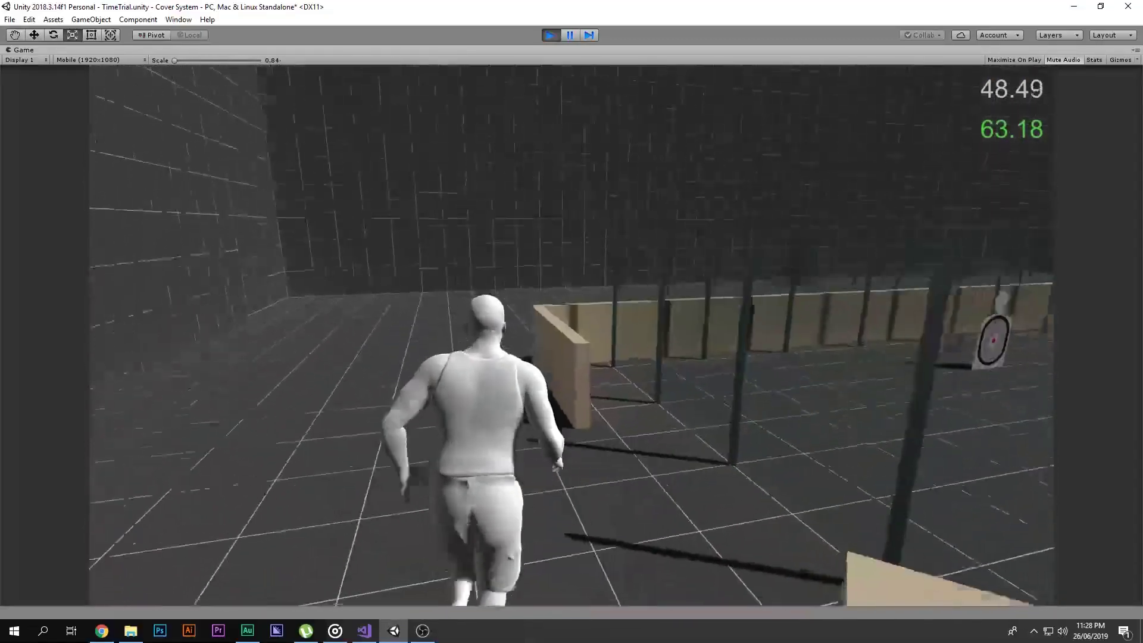
key("w")
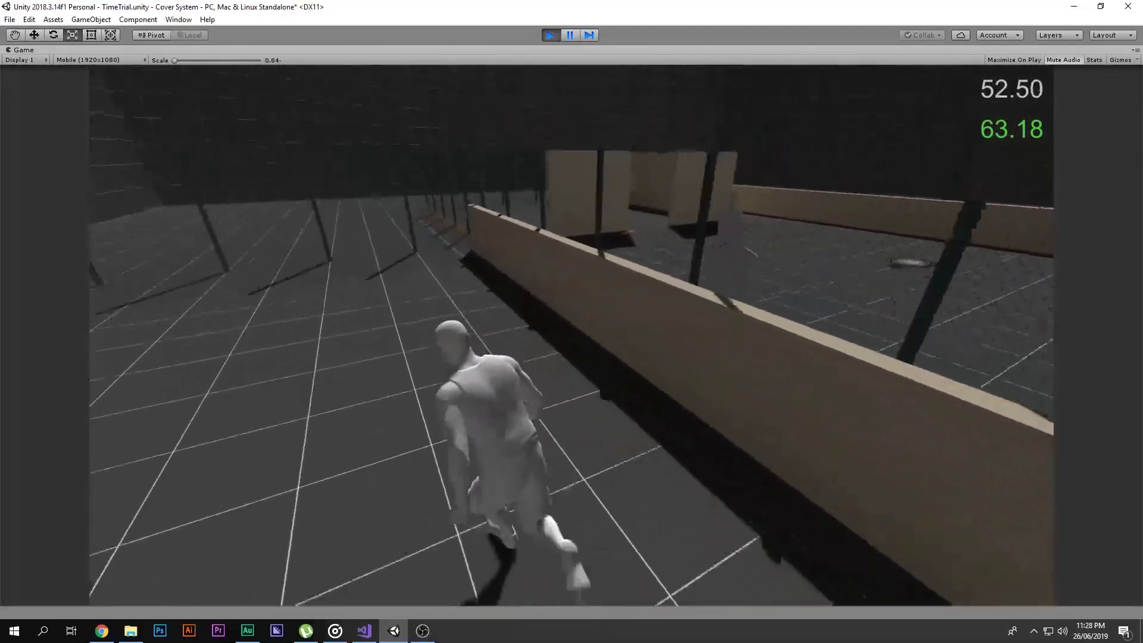
Test the unarmed character's cover movement along the fenced low wall to its end, and jump onto the blocks beyond.
key("space")
key("d")
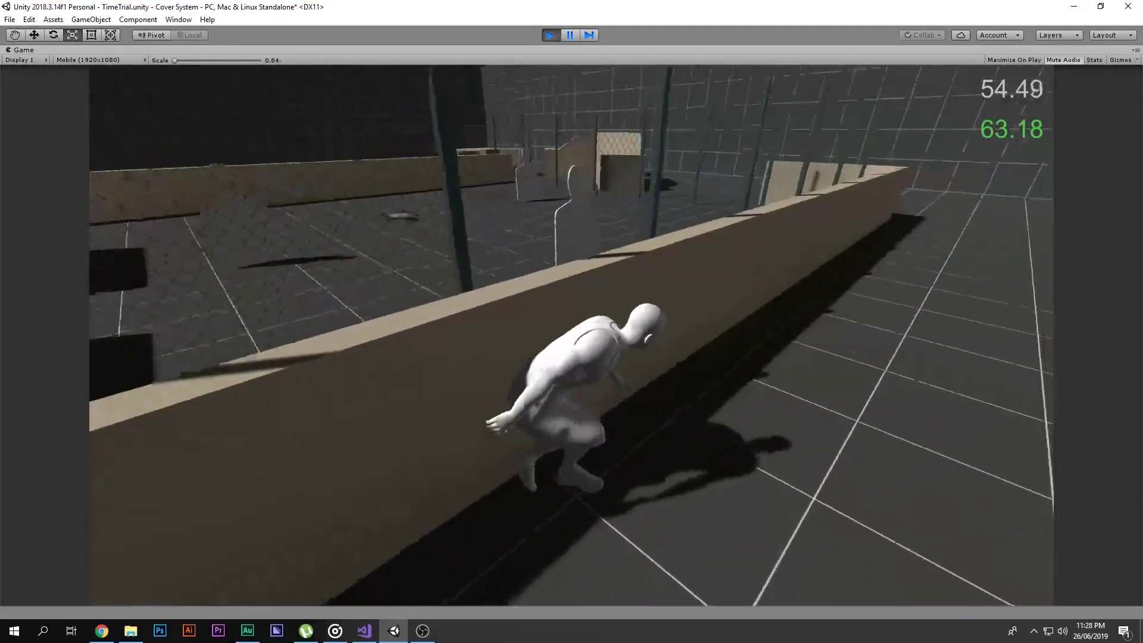
key("d")
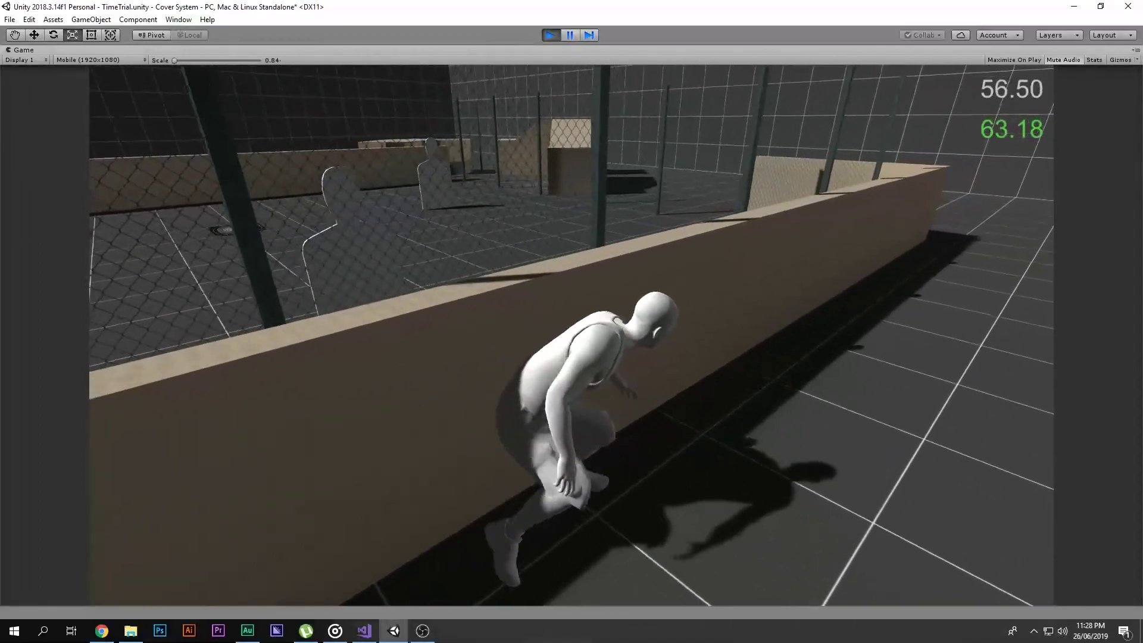
key("d")
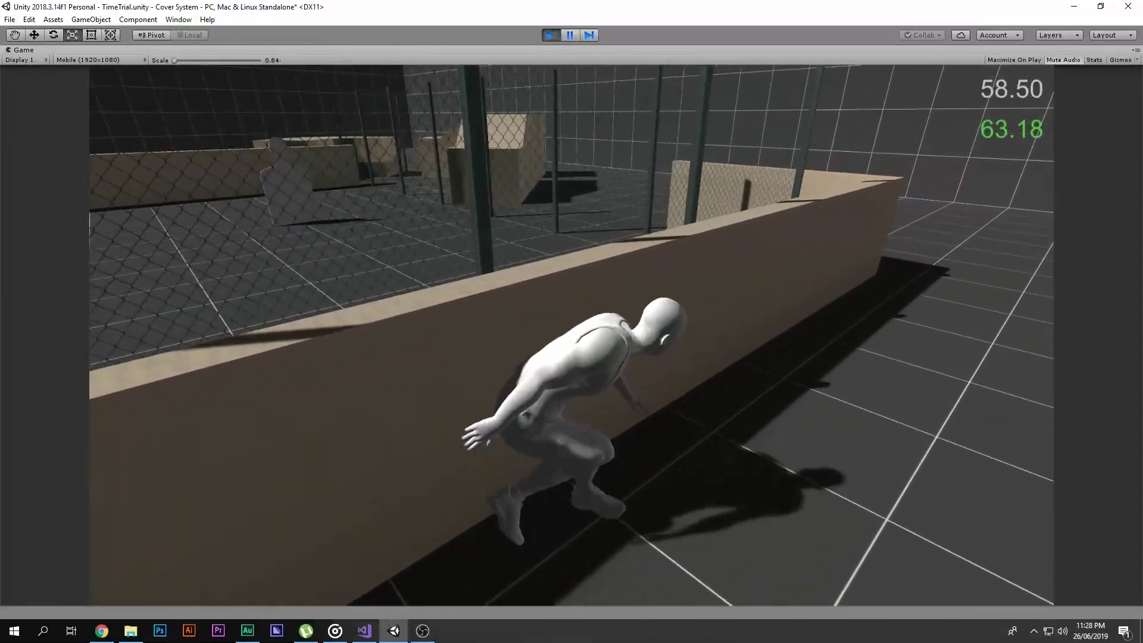
key("d")
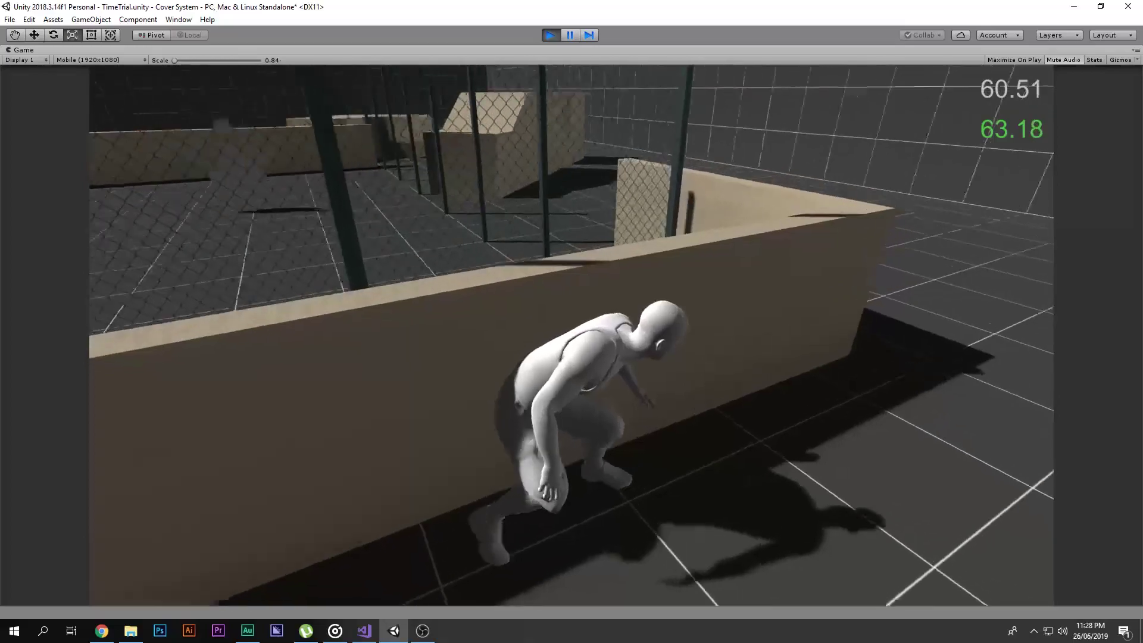
key("d")
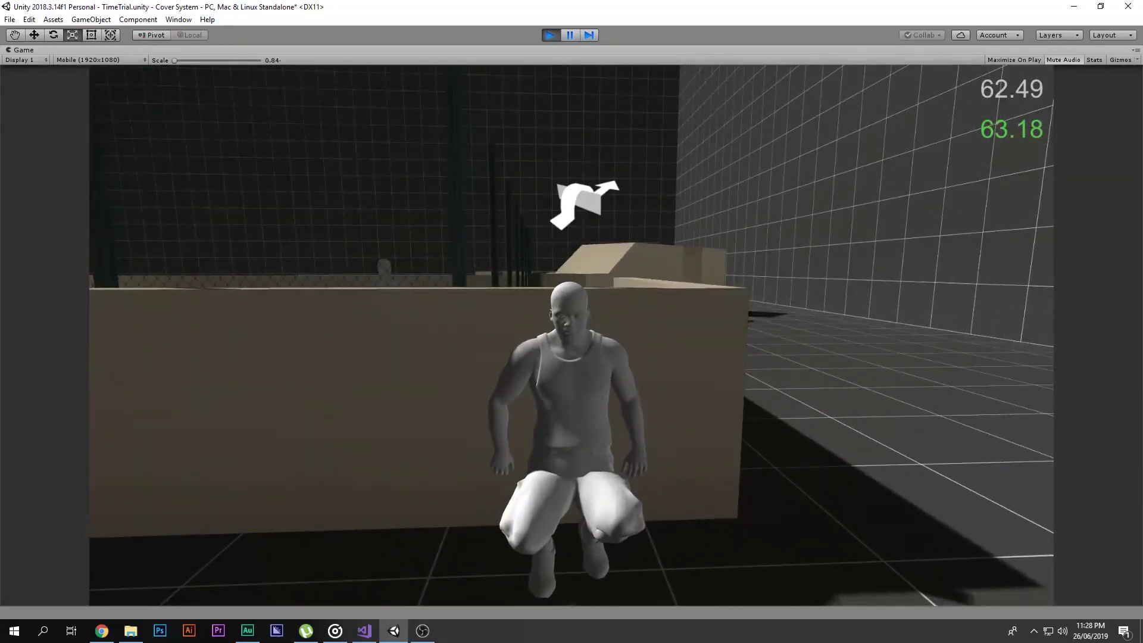
key("space")
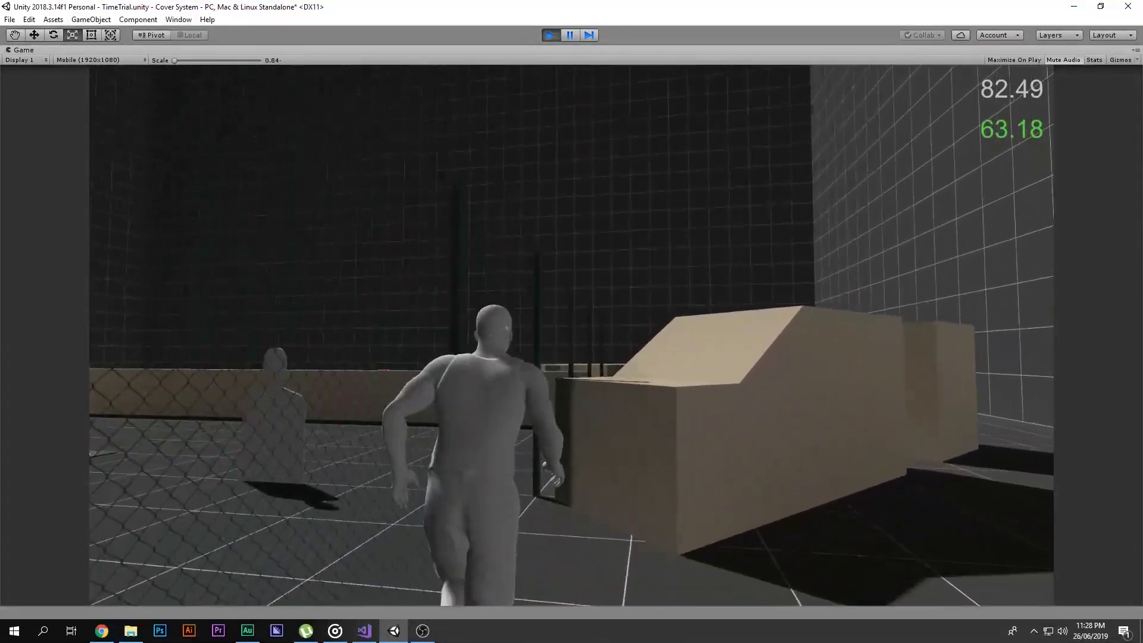
key("space")
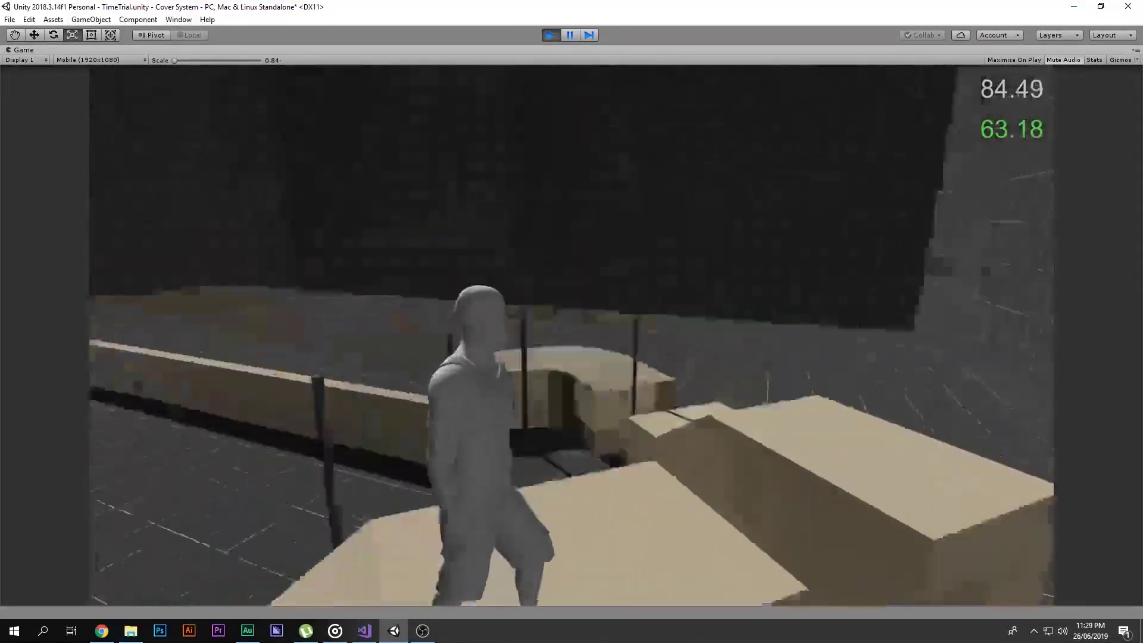